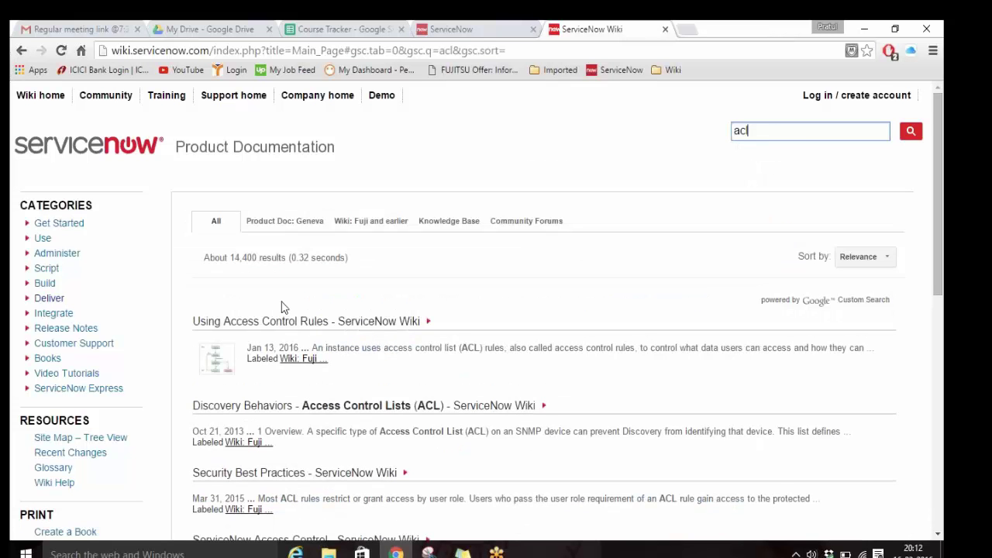
Open the "Using Access Control Rules" wiki article and examine its workflow diagram, ACL rule creation steps and access control fields.
click(288, 322)
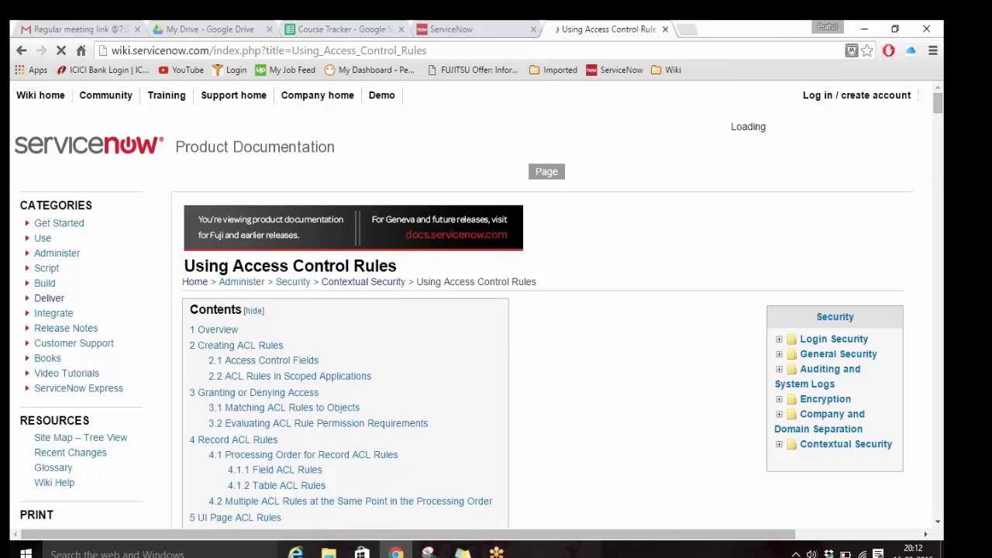
scroll(624, 373, down, 8)
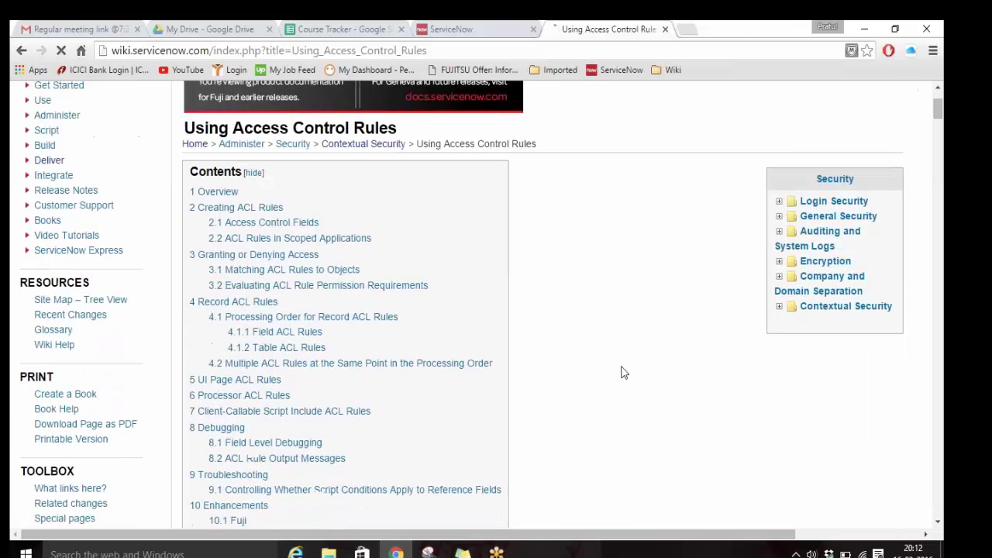
scroll(624, 373, down, 10)
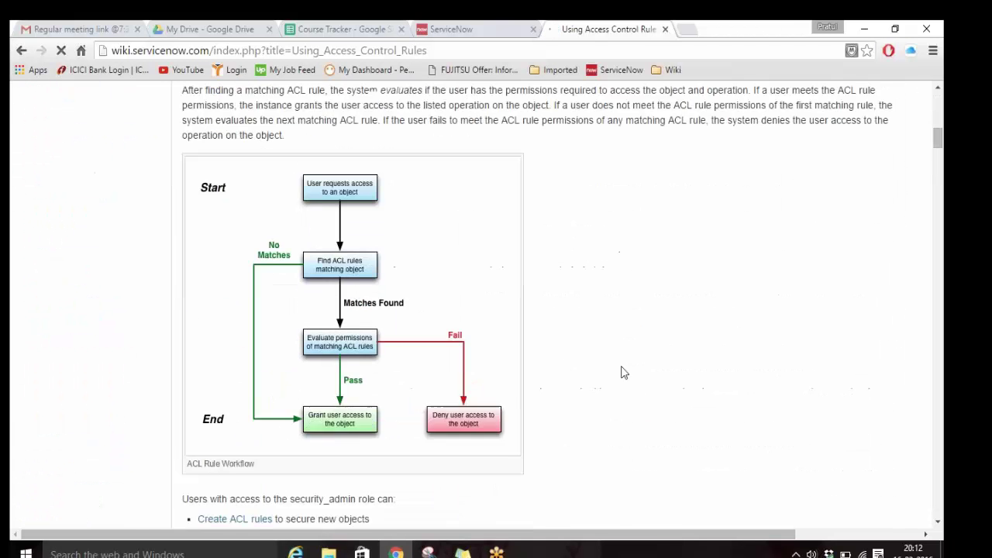
scroll(624, 373, down, 10)
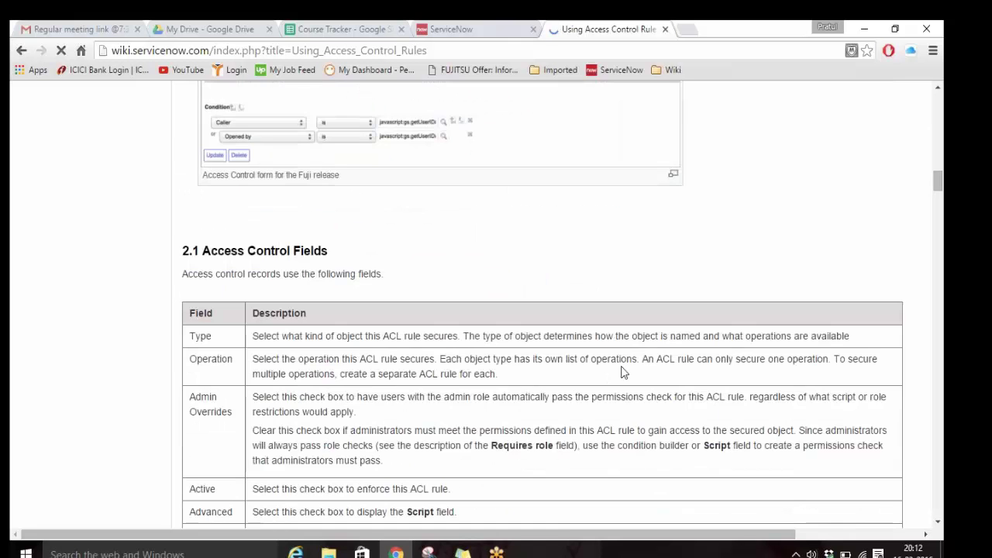
scroll(624, 373, up, 10)
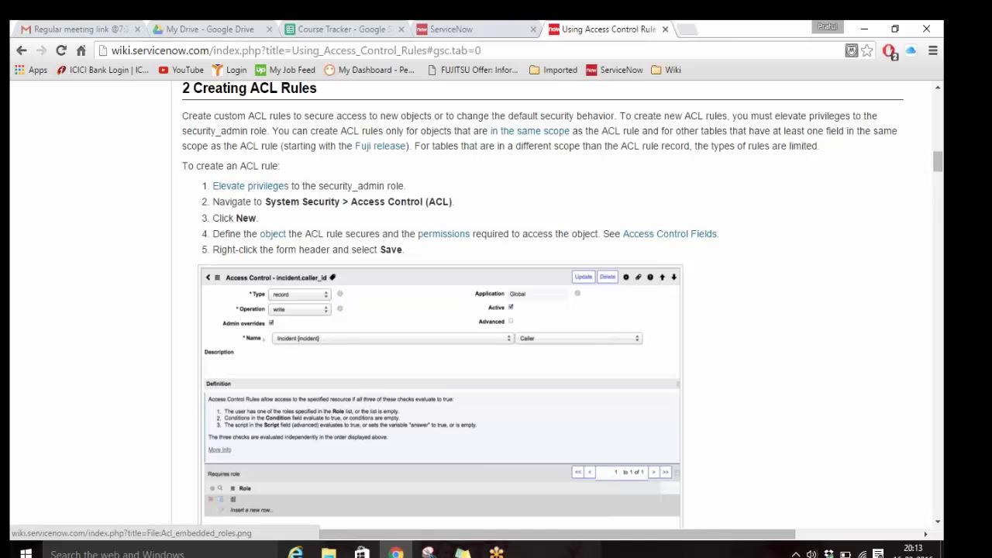
scroll(624, 373, down, 2)
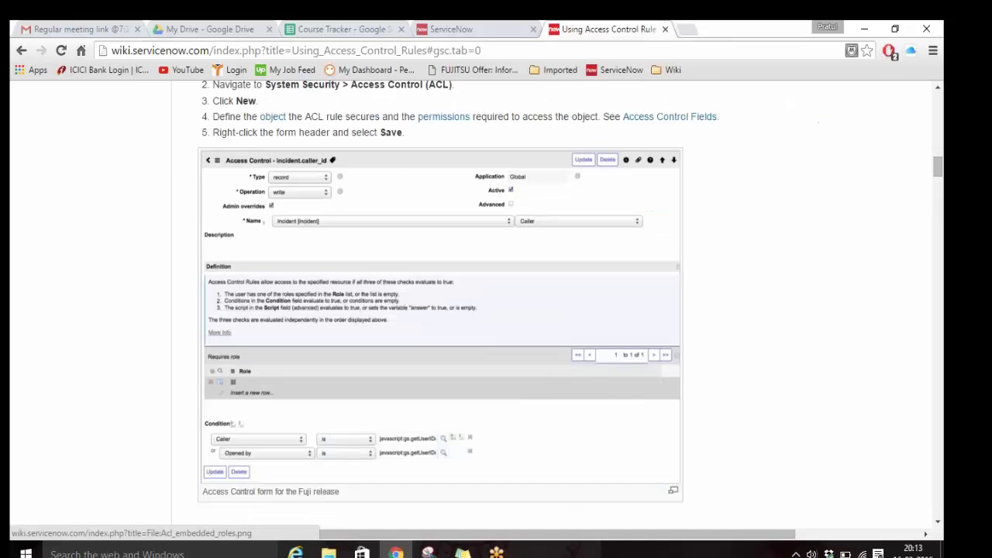
scroll(732, 314, up, 2)
scroll(732, 314, up, 7)
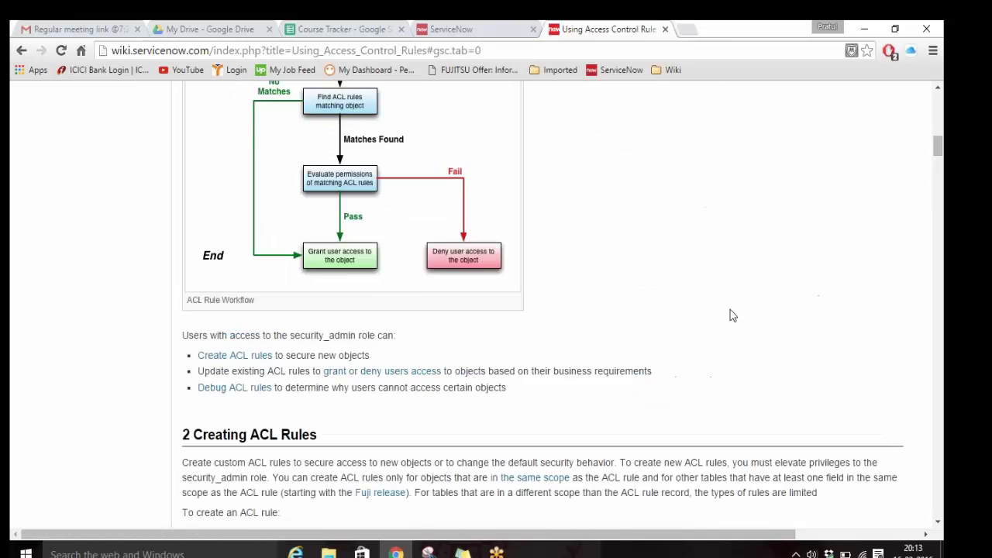
scroll(732, 314, down, 10)
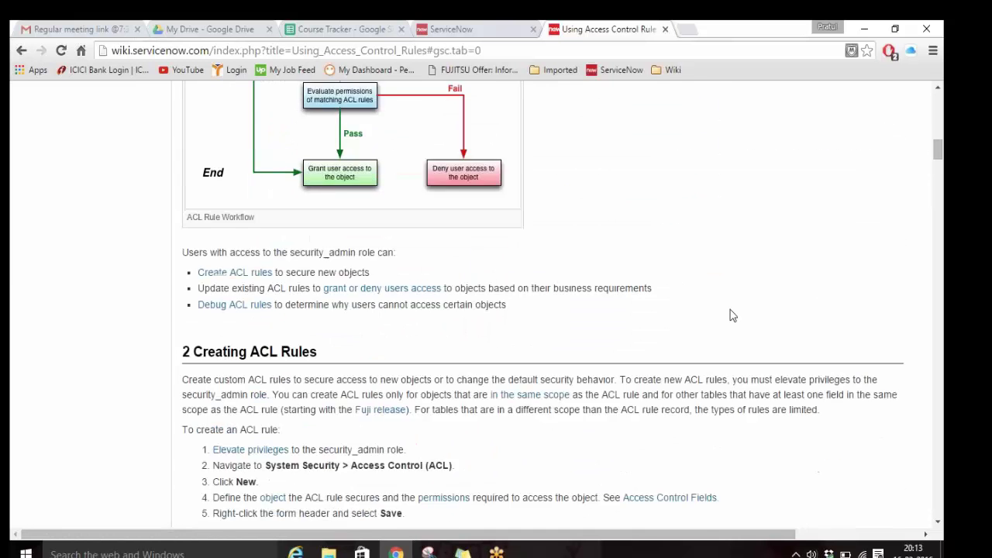
scroll(732, 314, down, 8)
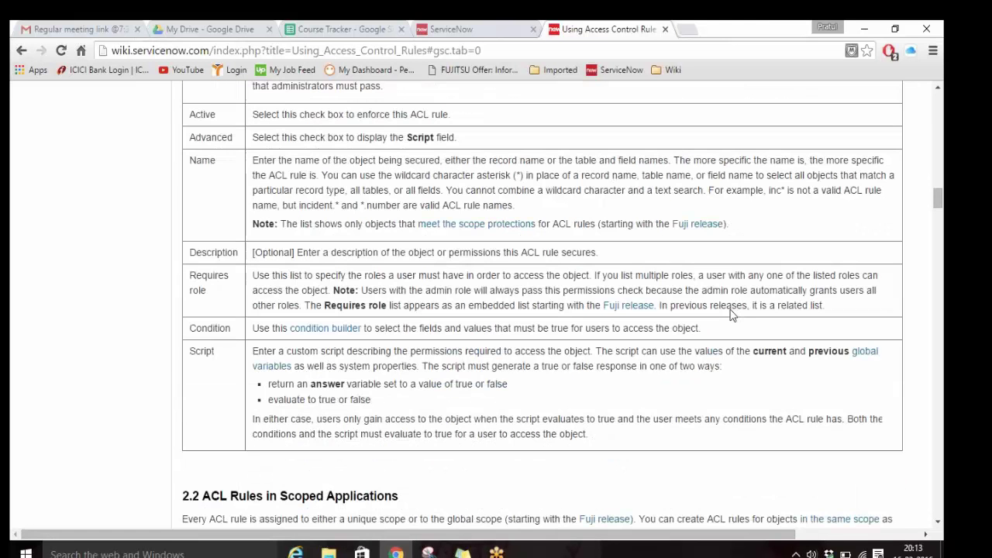
scroll(732, 314, up, 6)
Switch to the ServiceNow instance, filter the navigator for "access" and open the Access Control (ACL) list.
click(452, 29)
text(acce)
key(BackSpace)
key(BackSpace)
text(cess)
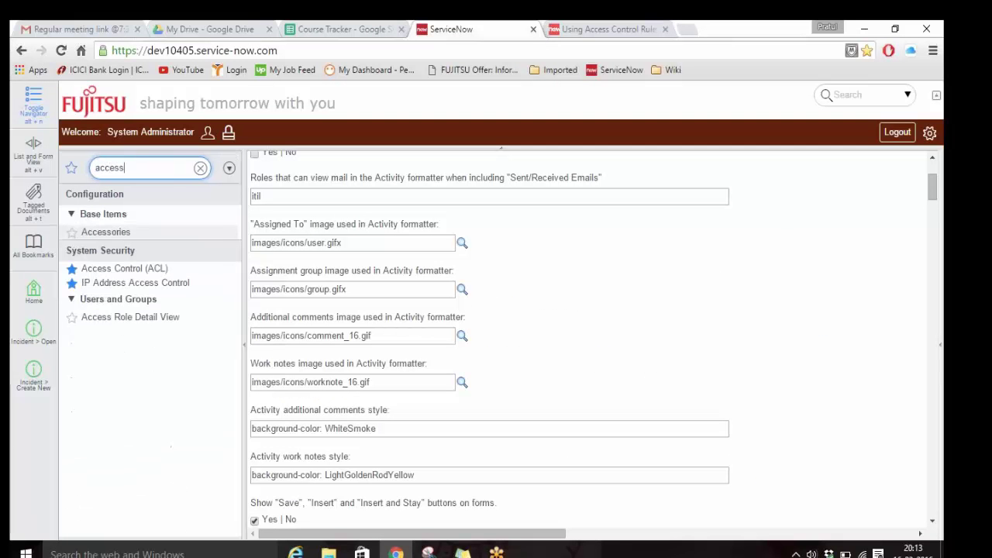
click(107, 269)
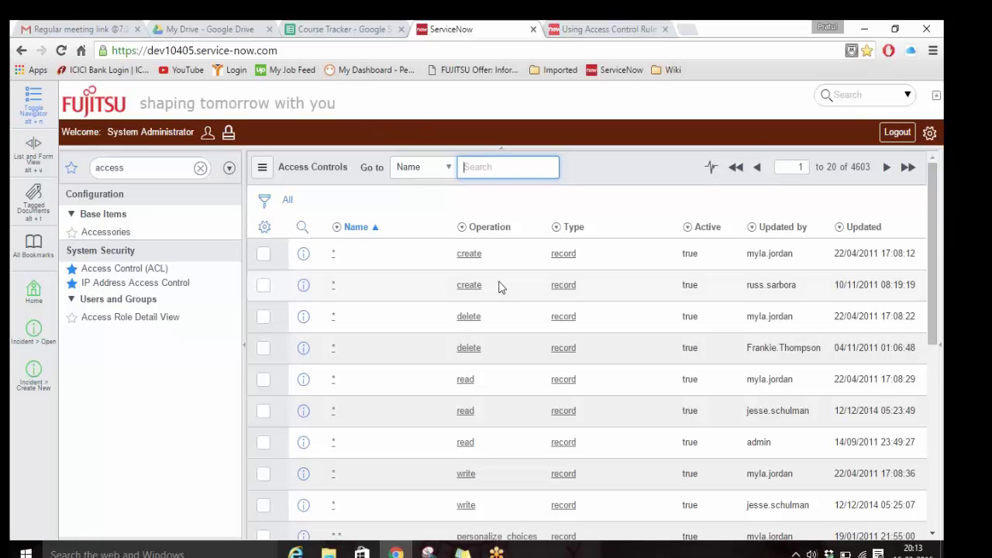
Check the "High security" topic in the Course Tracker spreadsheet and return to the ServiceNow instance.
click(353, 29)
click(380, 458)
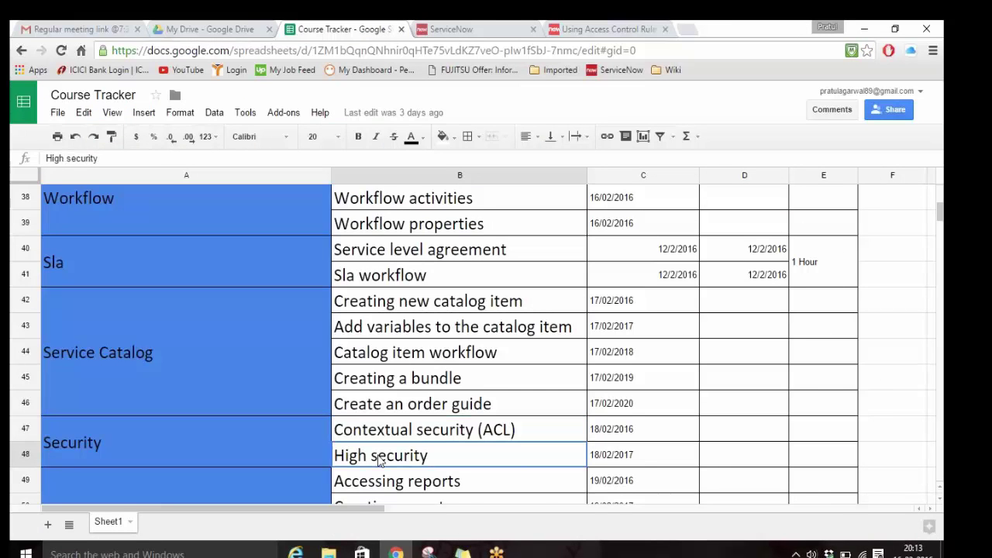
click(493, 30)
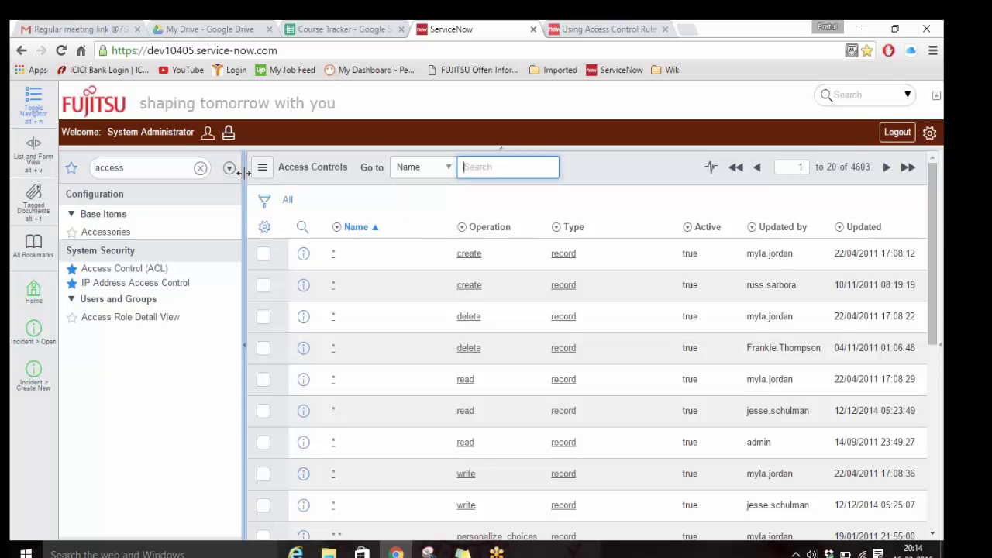
Activate the security_admin elevated privilege for the current session.
click(228, 135)
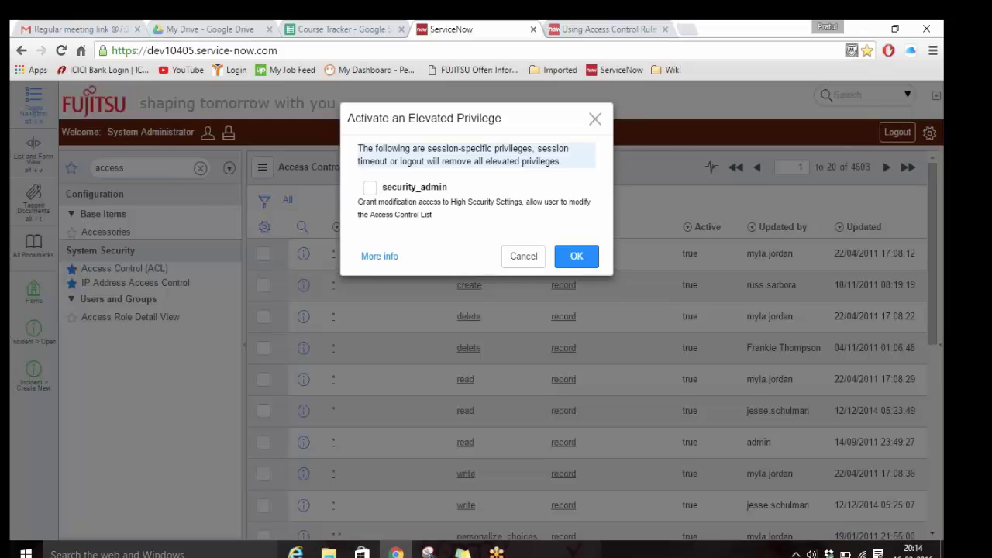
click(371, 189)
click(575, 256)
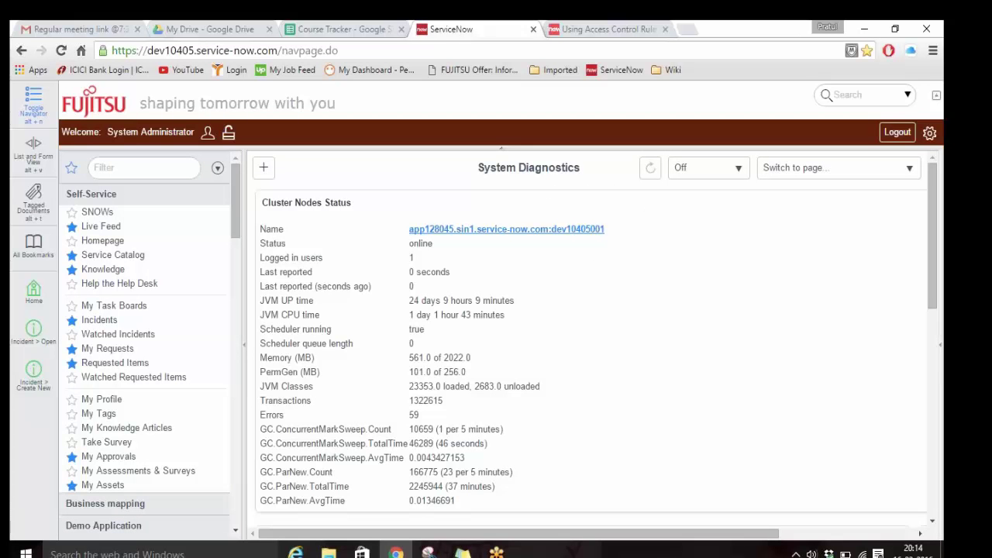
Filter the navigator for "acl" and open the Access Control (ACL) list under System Security.
click(141, 164)
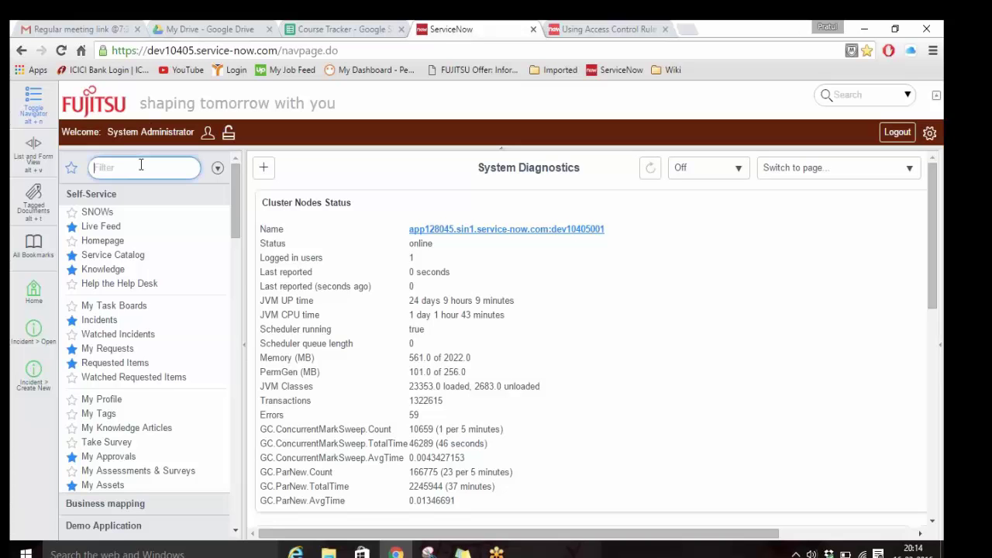
text(acl)
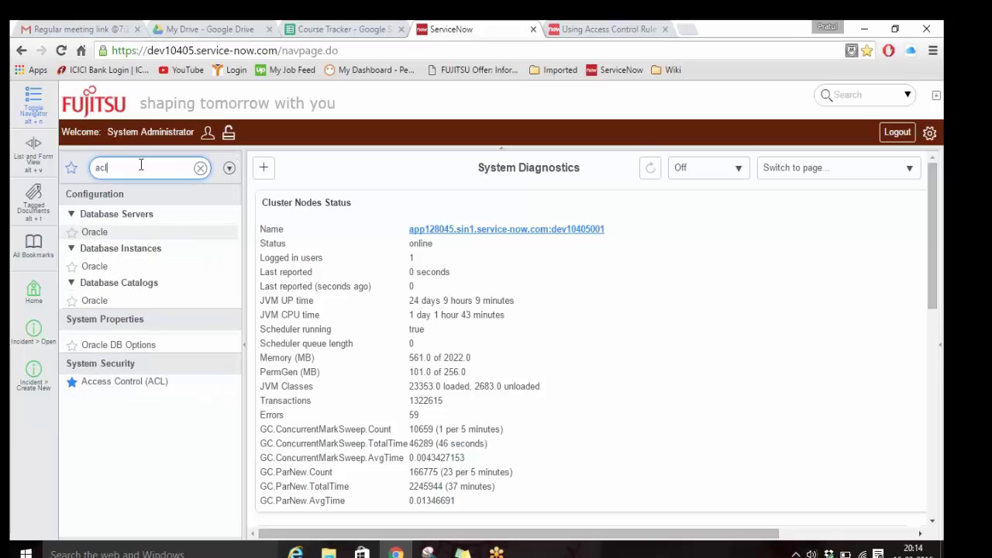
click(110, 383)
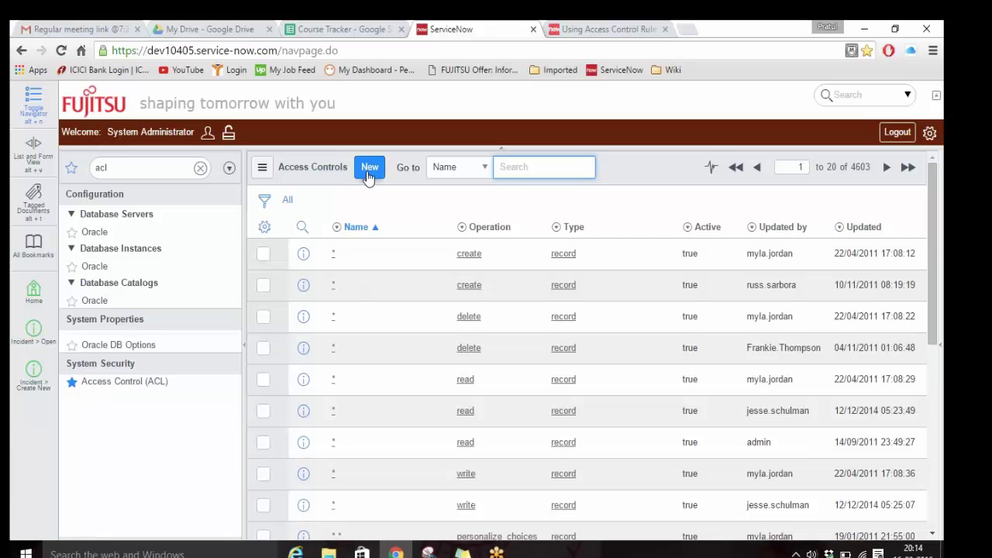
Filter the navigator for "back", view Scripts - Background in a separate browser tab and close that tab.
click(126, 167)
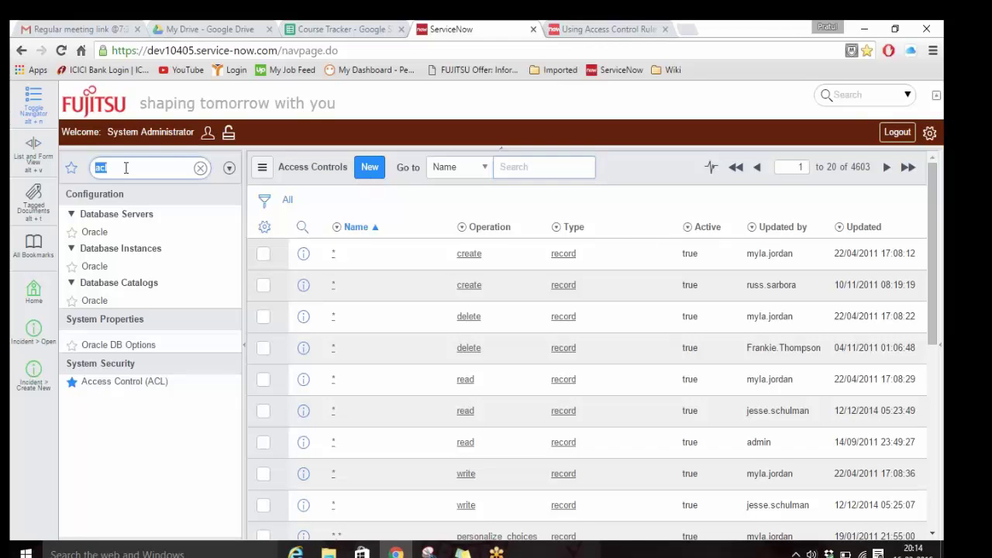
text(back)
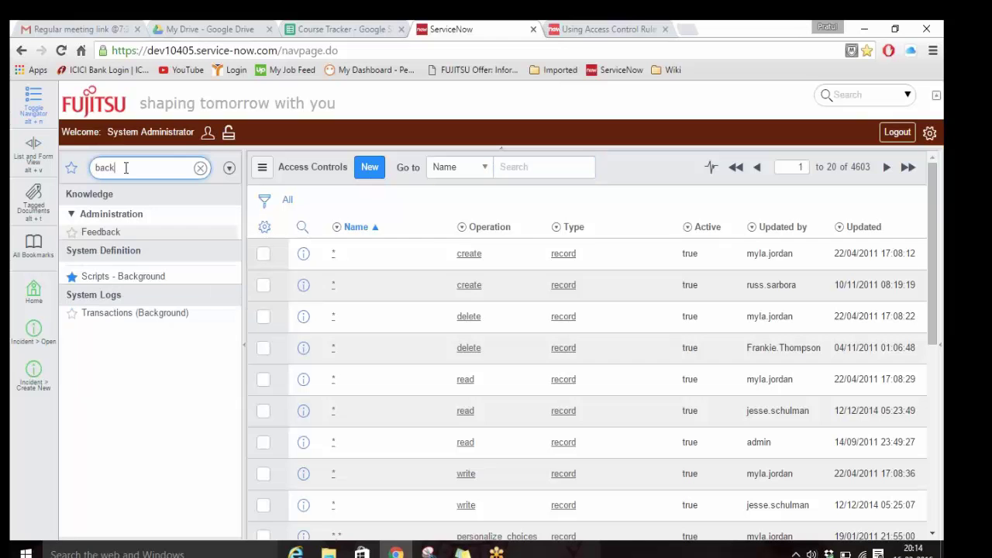
middle_click(135, 280)
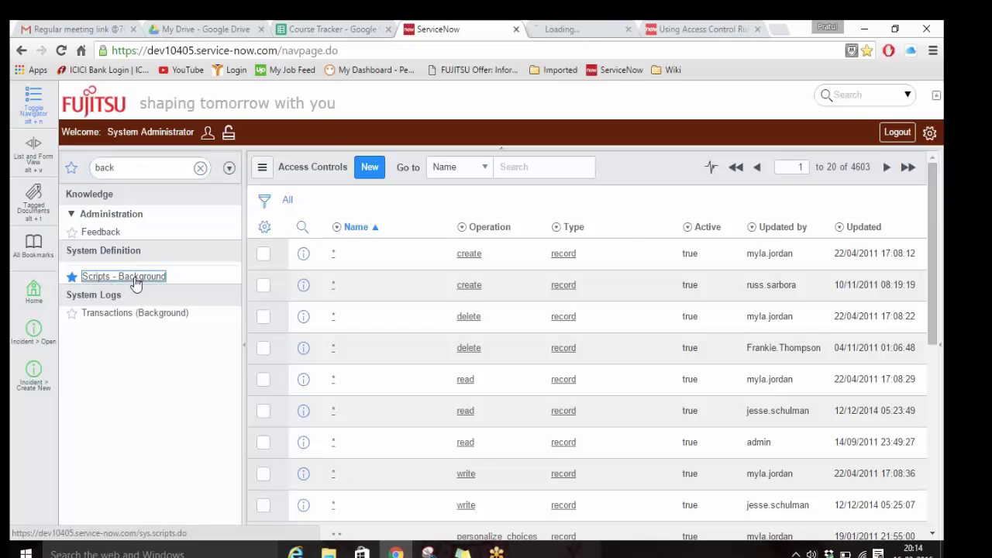
click(597, 34)
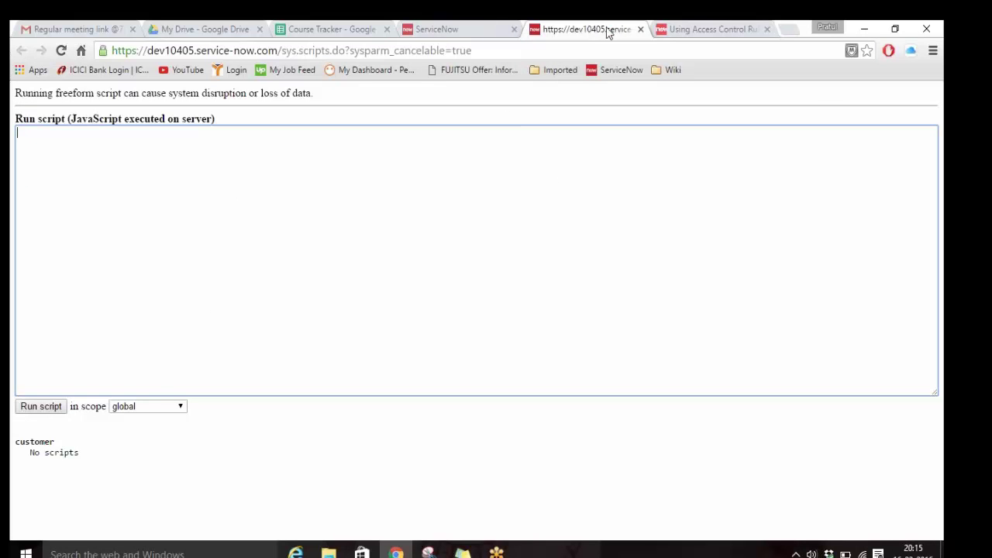
click(640, 29)
click(641, 30)
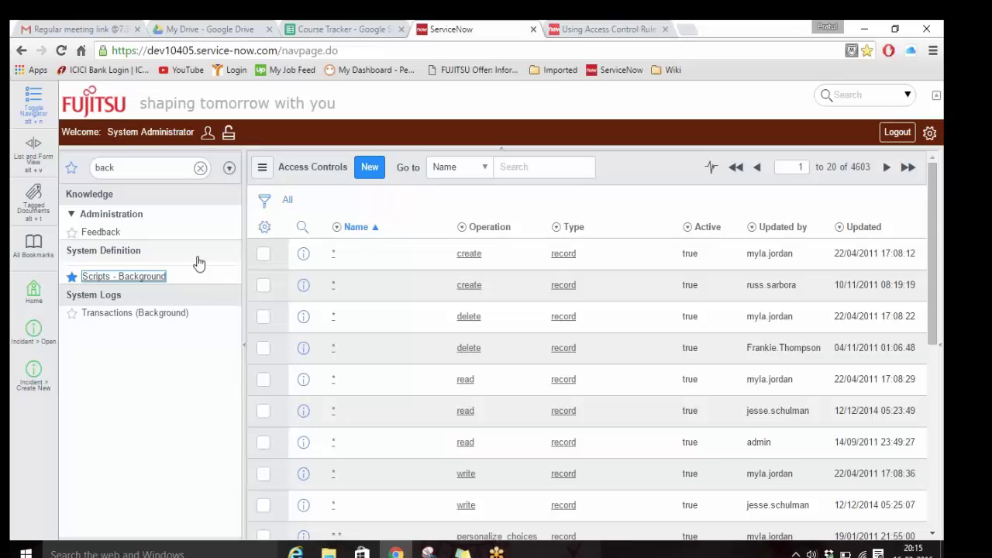
Start a new access control rule and choose record as its type.
click(370, 168)
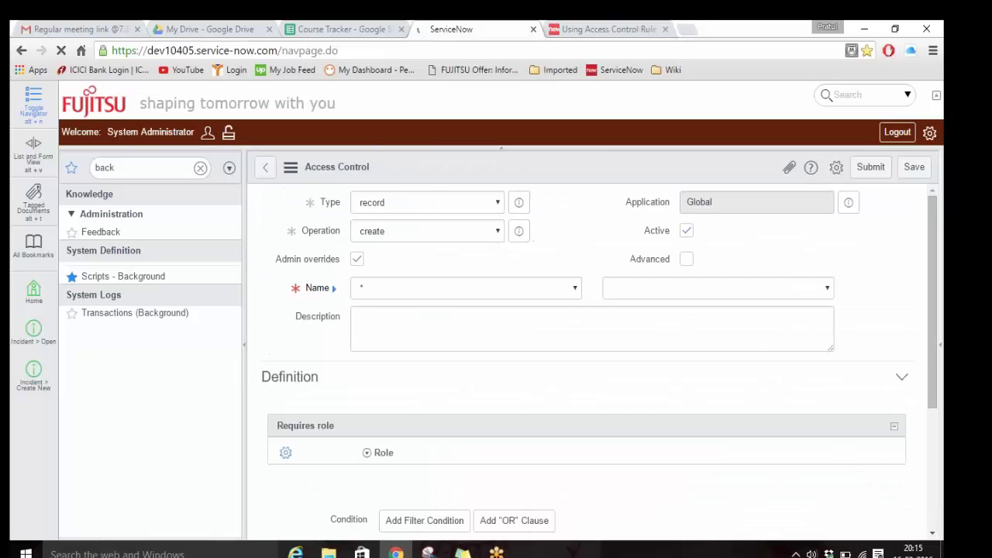
click(860, 31)
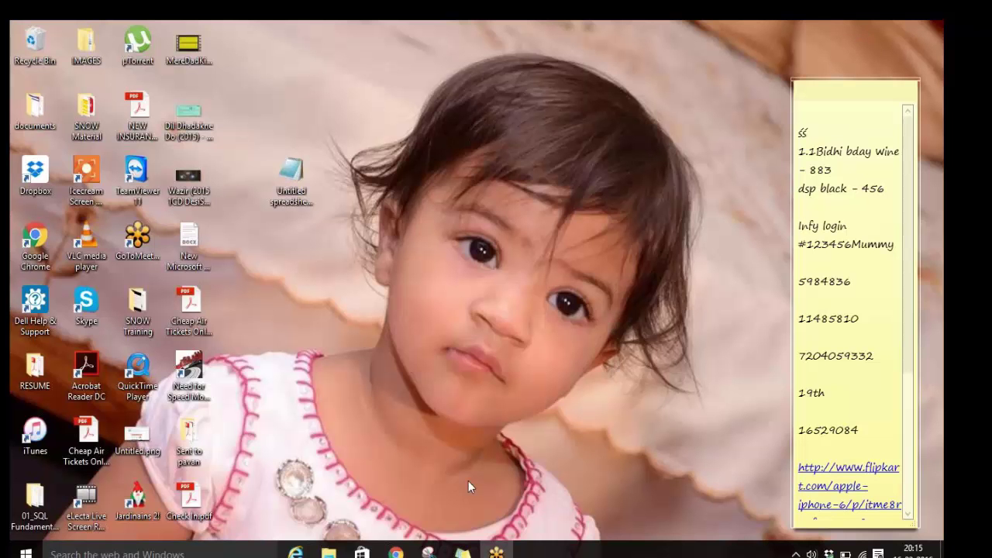
click(402, 552)
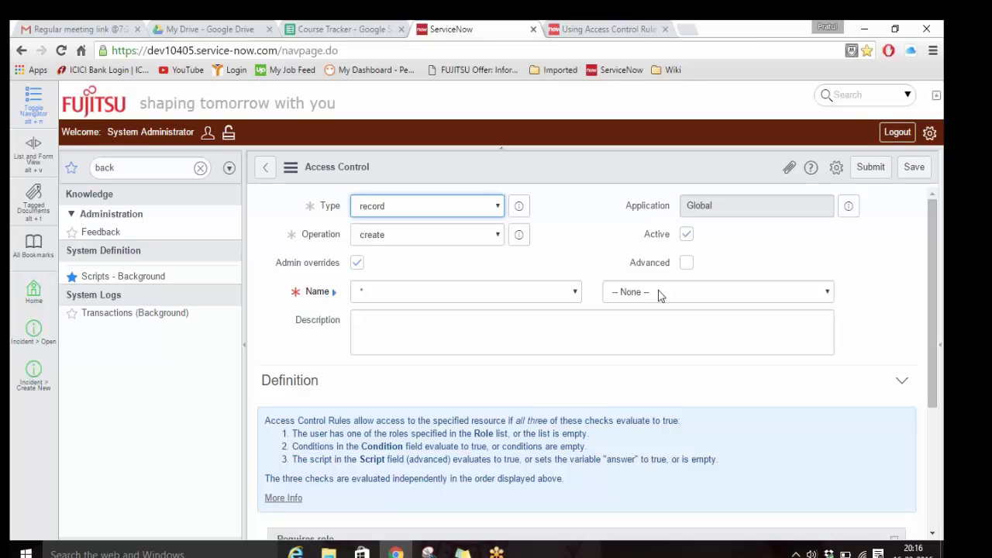
click(489, 212)
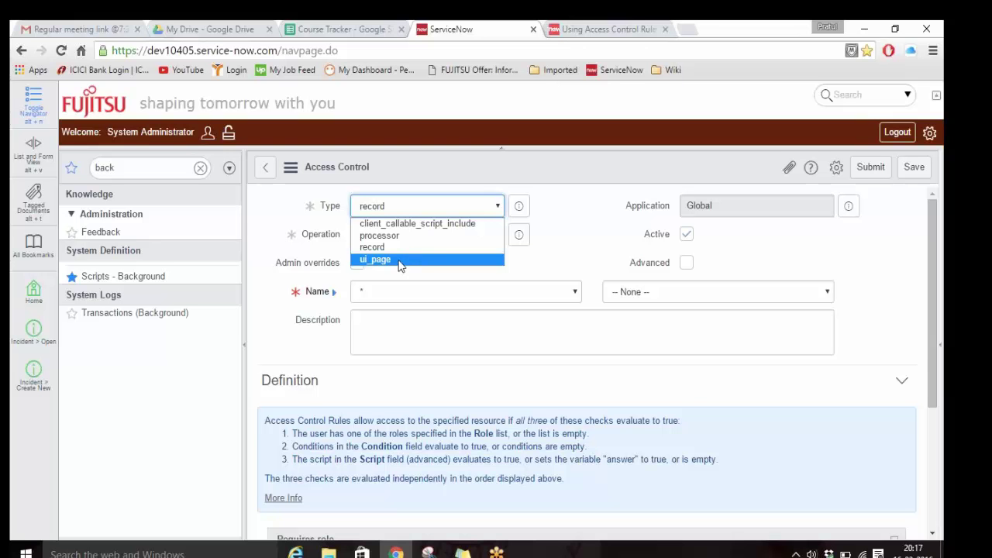
click(375, 246)
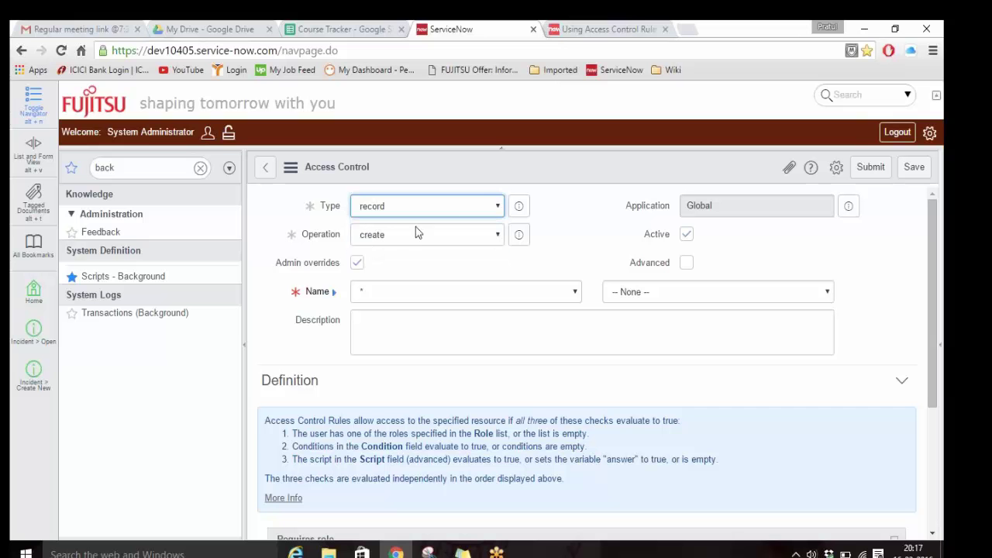
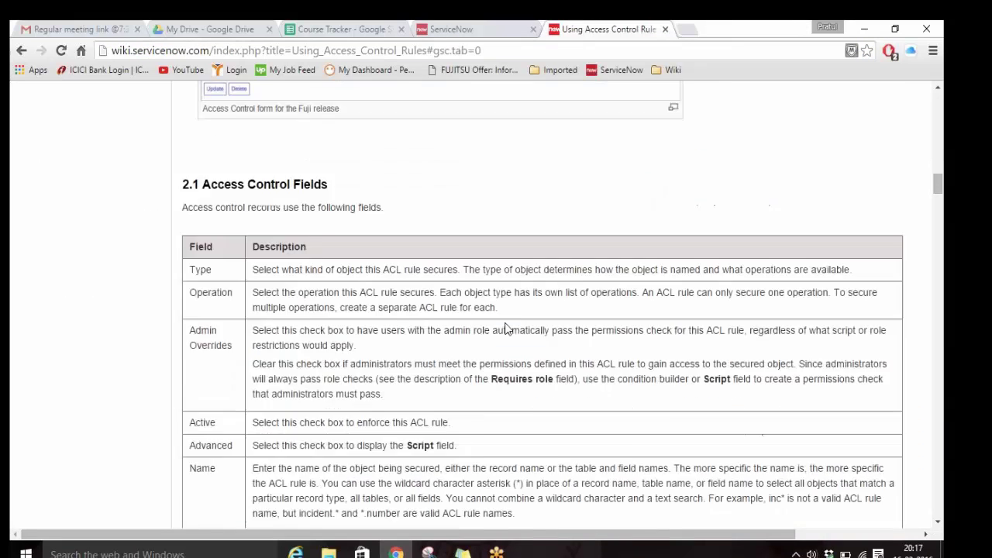
Examine the wiki article's table of ACL operations and failure results, highlighting the rows from edit_task_relations to personalize_choices.
right_click(667, 319)
key(Escape)
scroll(287, 397, down, 13)
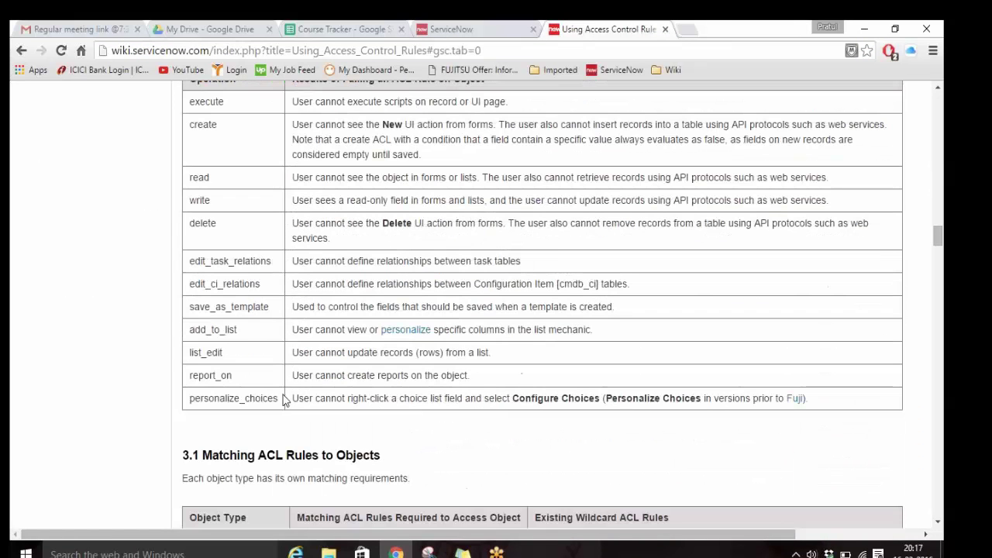
drag(283, 400, 187, 266)
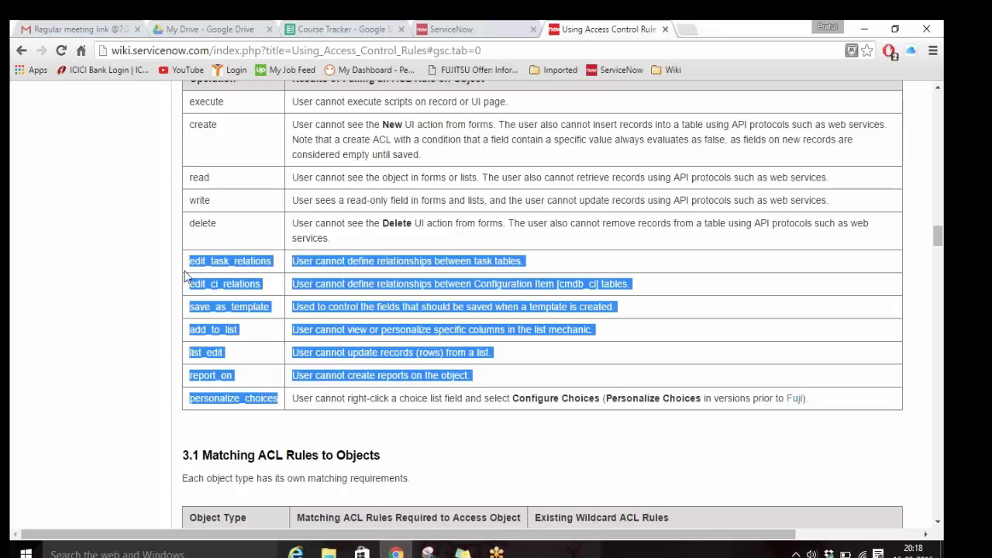
click(658, 309)
scroll(656, 308, up, 5)
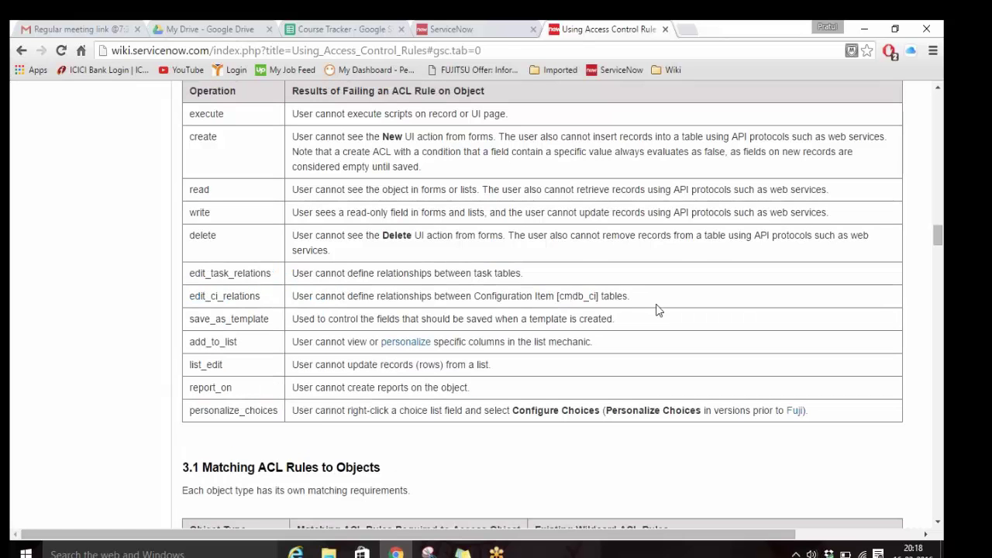
Return to the new access control form and review the available Operation choices, leaving create selected.
key(ctrl+shift+Tab)
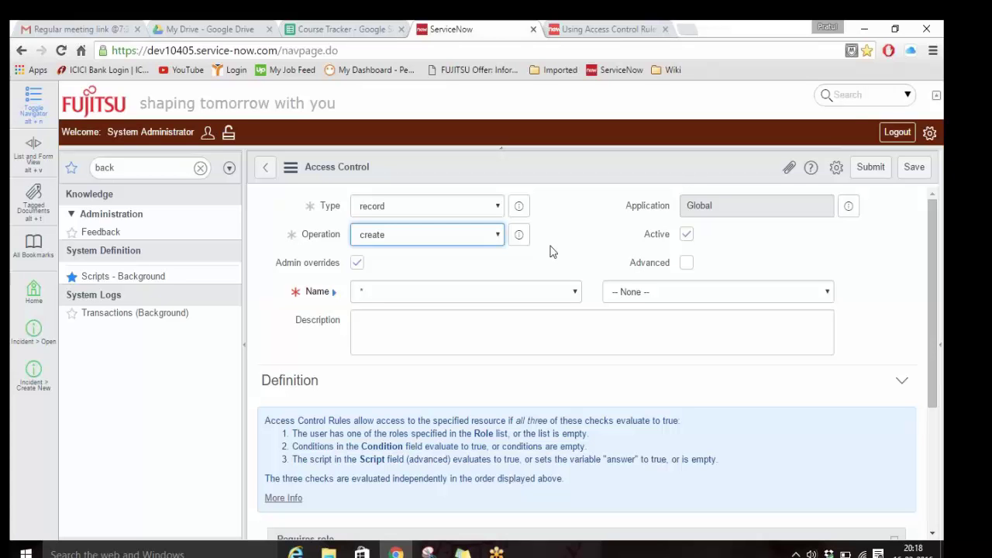
click(500, 241)
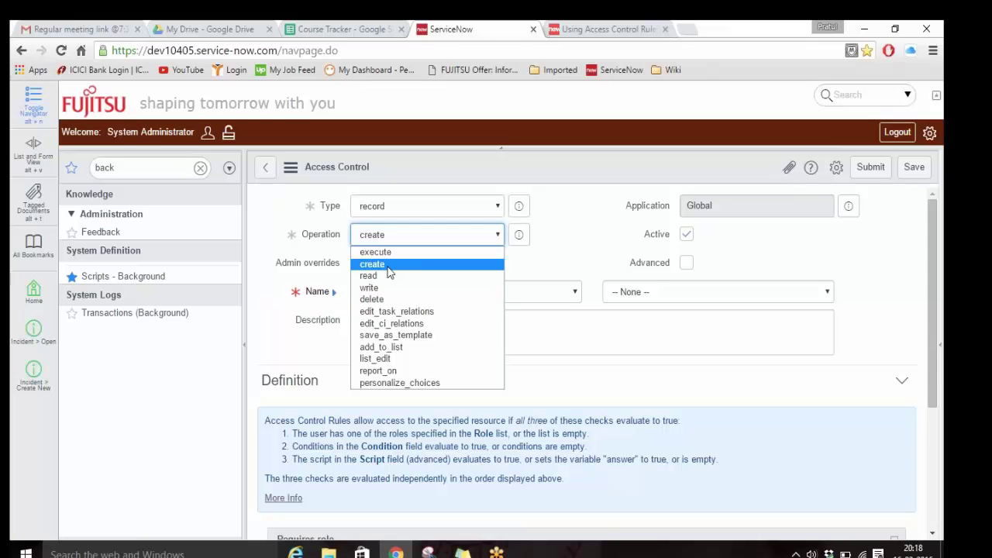
click(556, 239)
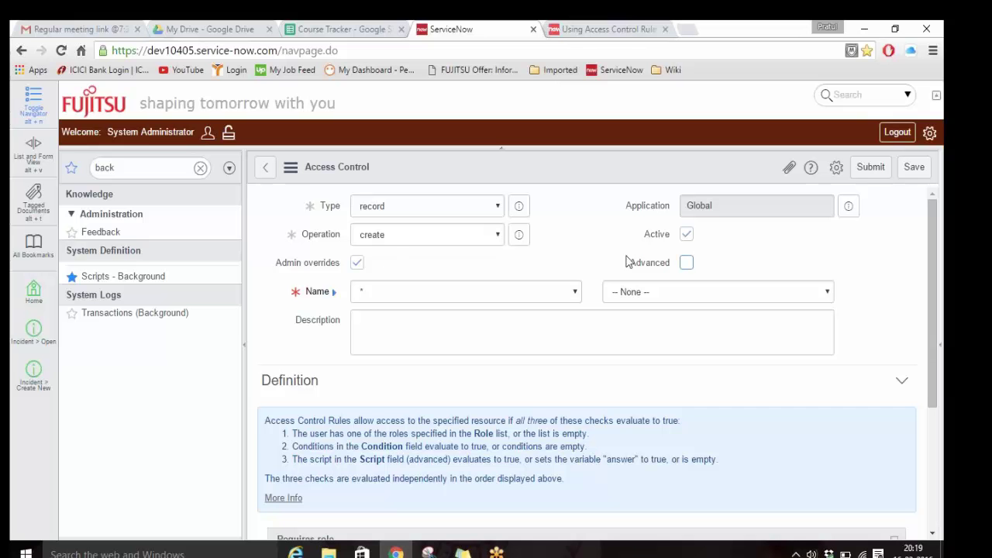
Enable the Advanced option, inspect the Script field it adds to the form, and disable the option again.
click(687, 264)
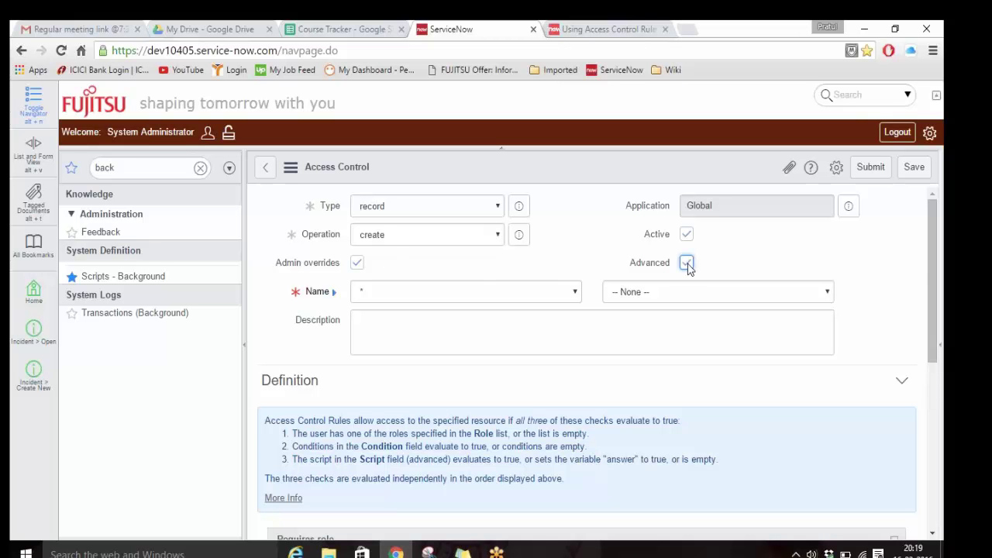
scroll(747, 338, down, 3)
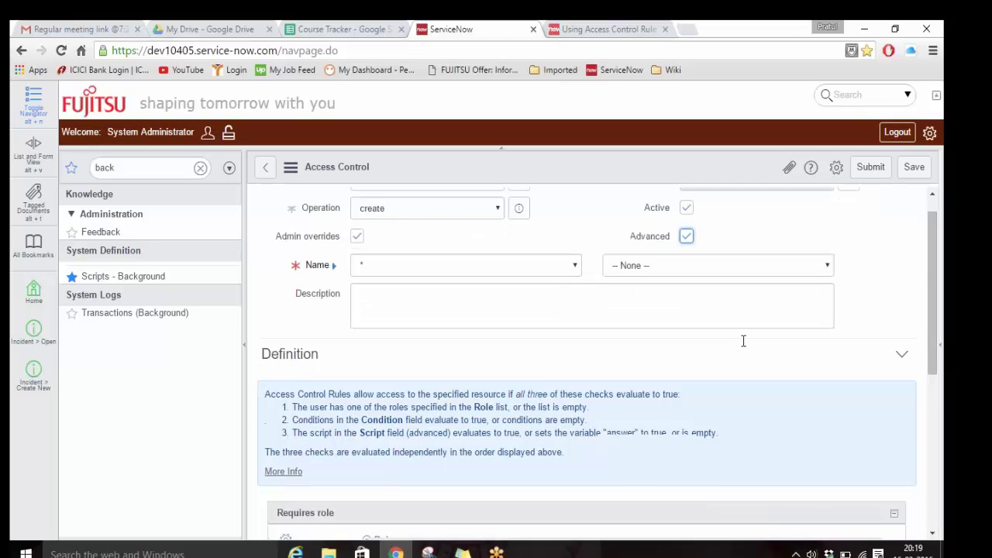
scroll(590, 349, down, 5)
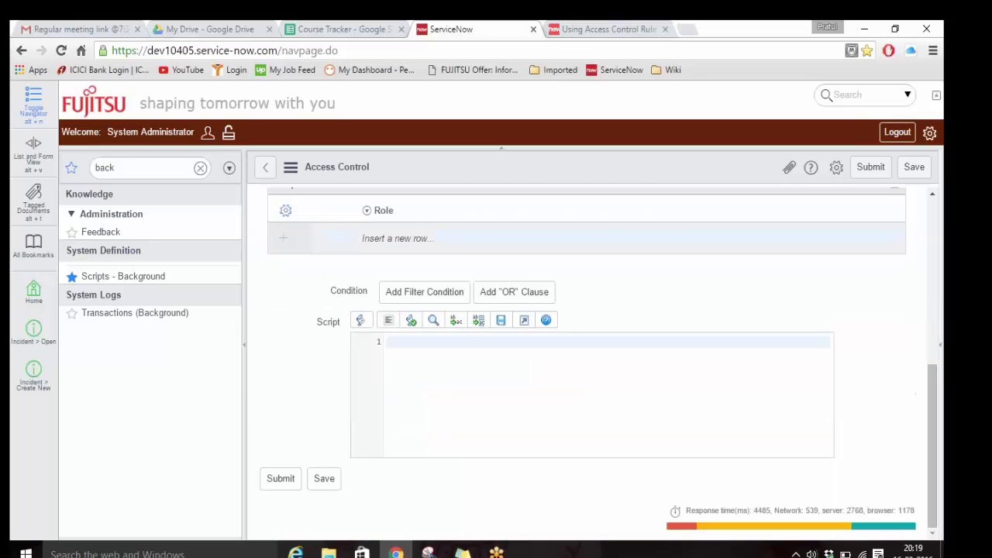
scroll(589, 349, up, 8)
click(687, 264)
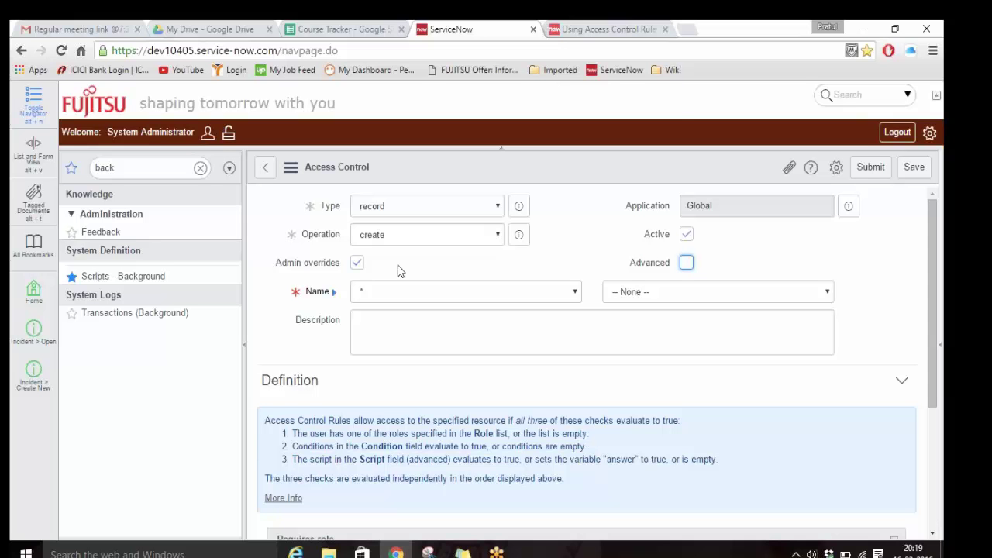
Set the table in the access control rule's name to Incident [incident].
click(479, 294)
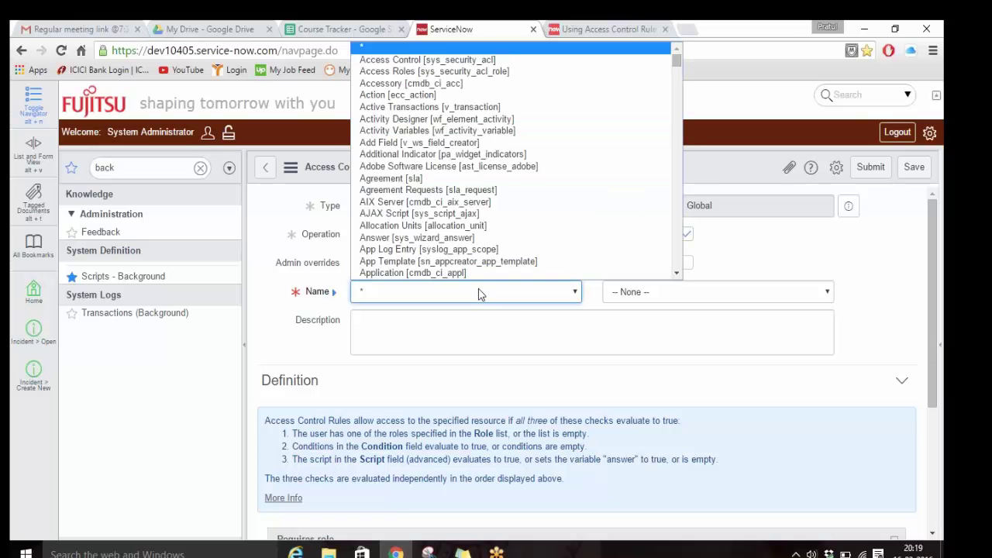
text(inc)
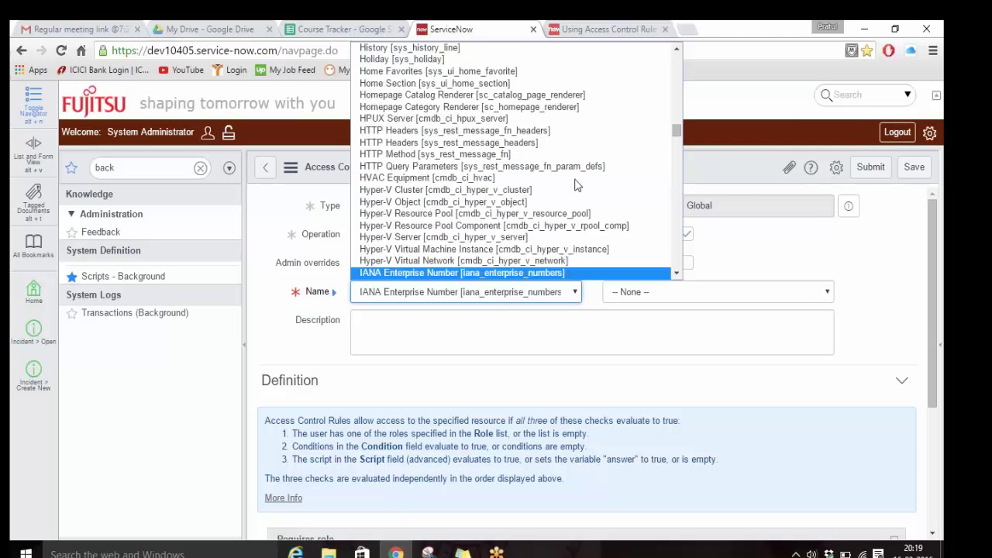
key(Down)
key(Down)
key(Down)
key(Down)
key(Down)
key(Down)
key(Down)
key(Down)
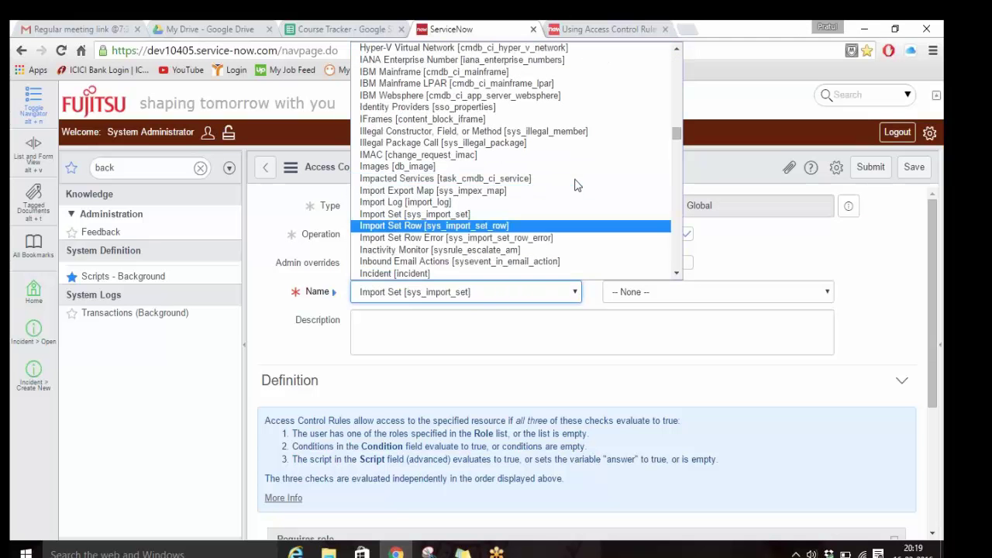
key(Return)
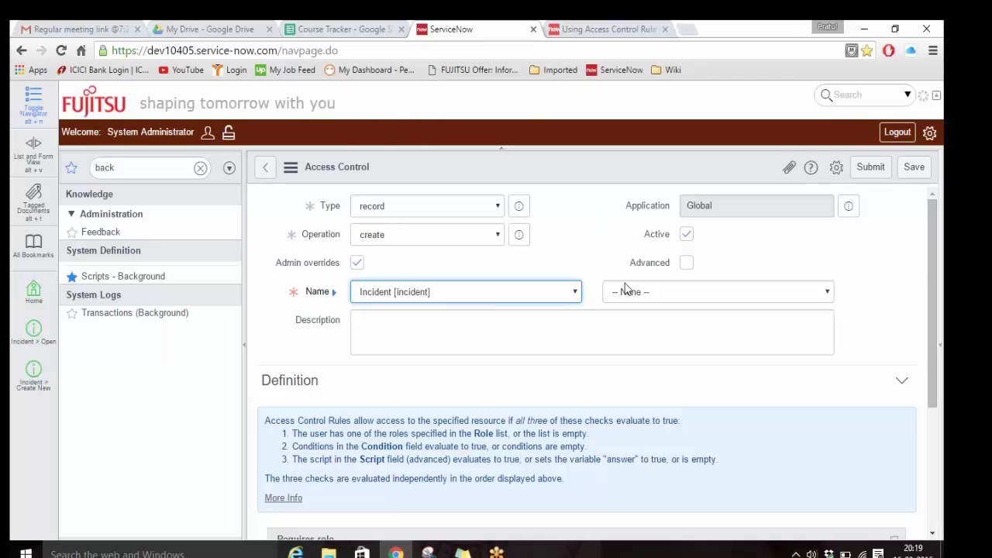
Set the field part of the Incident rule's name to *, reviewing the available fields.
click(657, 289)
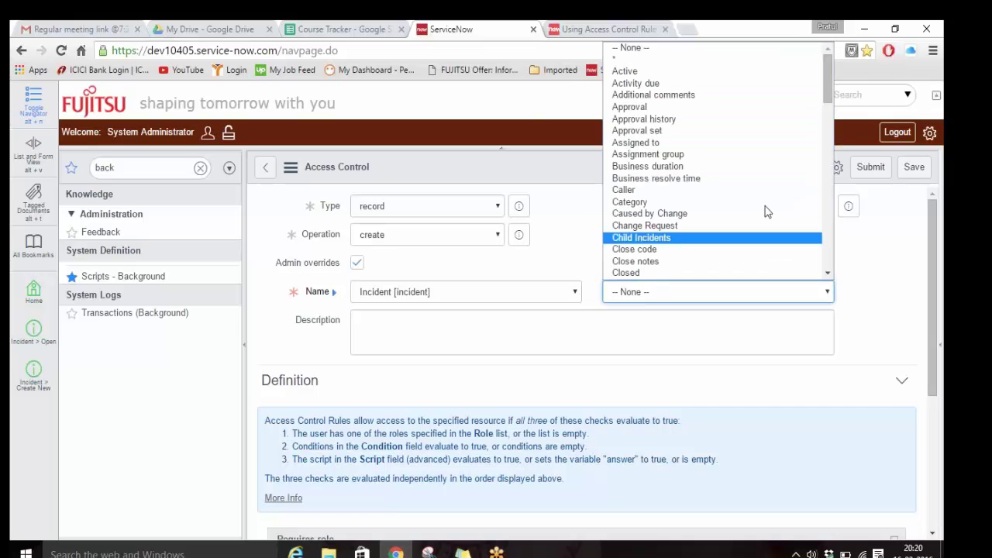
click(677, 62)
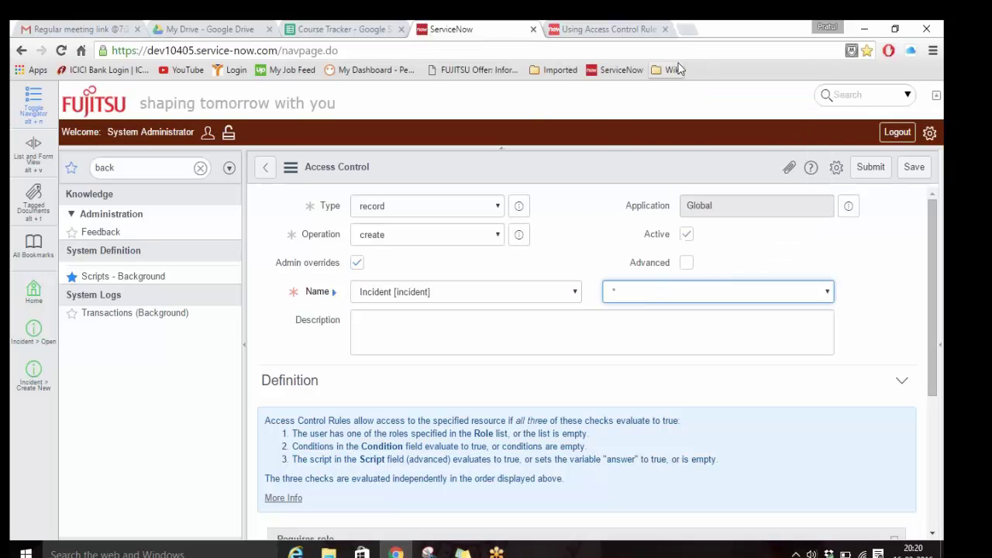
click(647, 294)
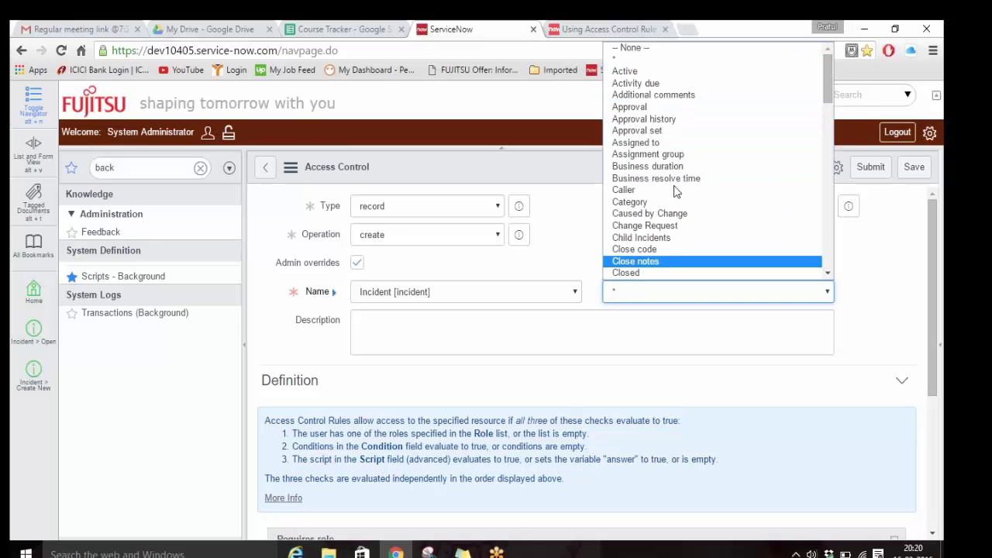
click(640, 62)
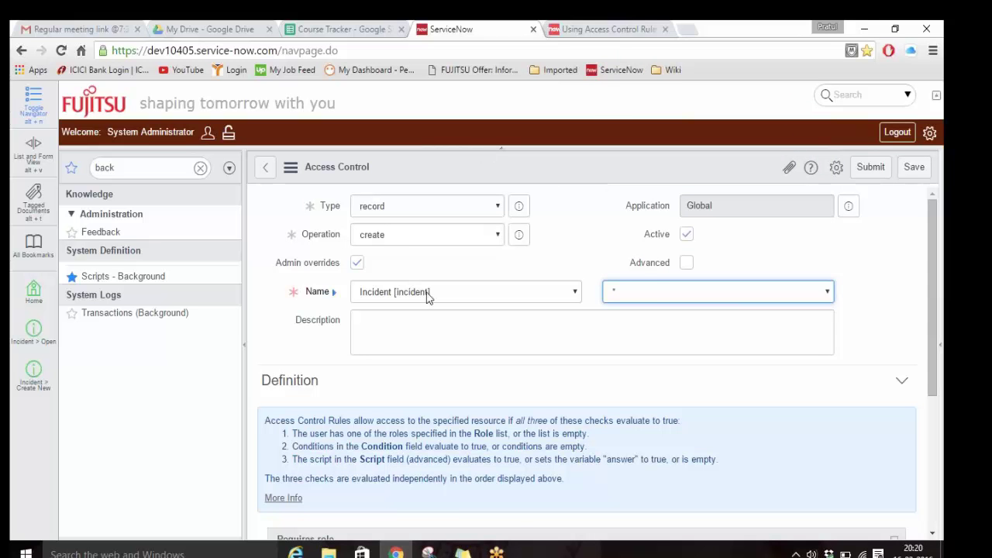
Set the rule's field to Caller as a single-field example, and reset it to None.
click(654, 292)
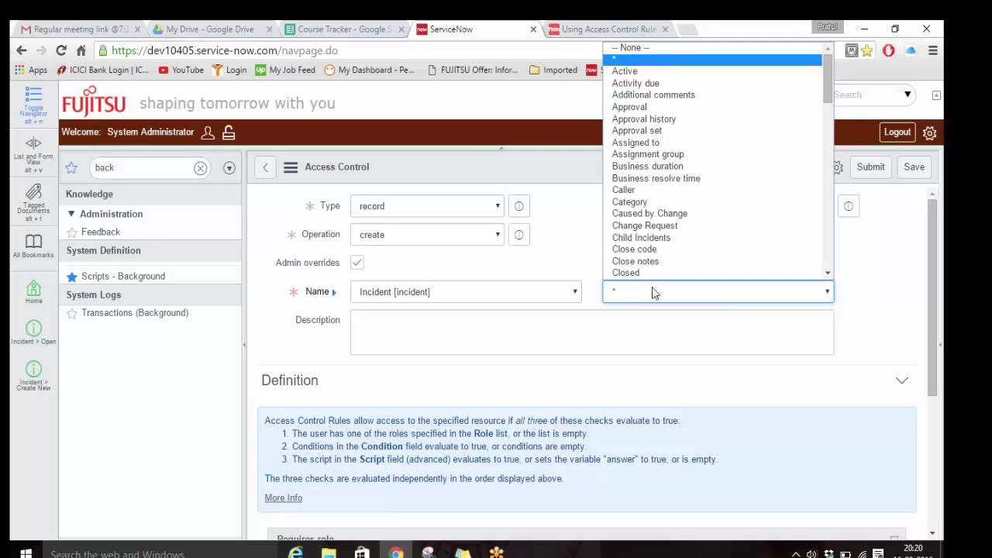
click(657, 191)
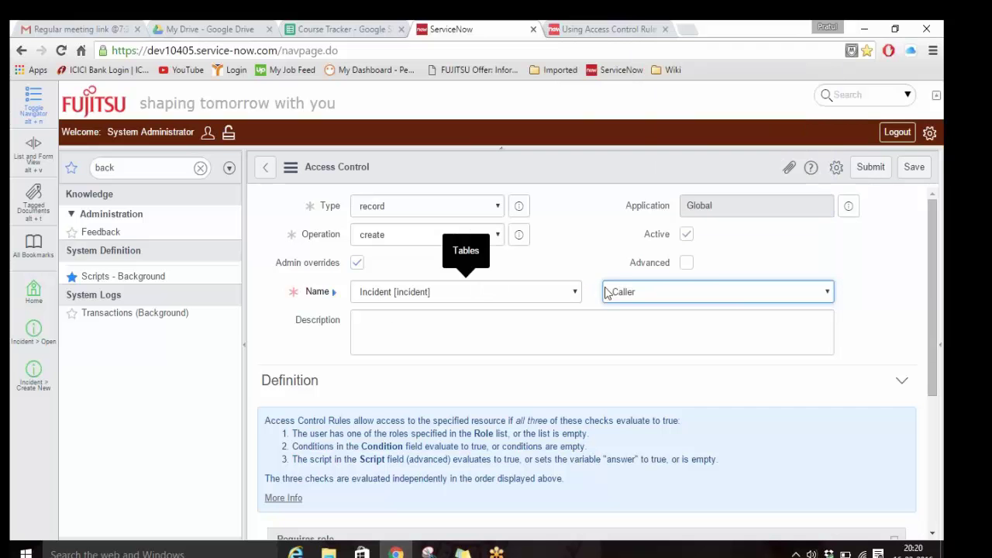
click(630, 300)
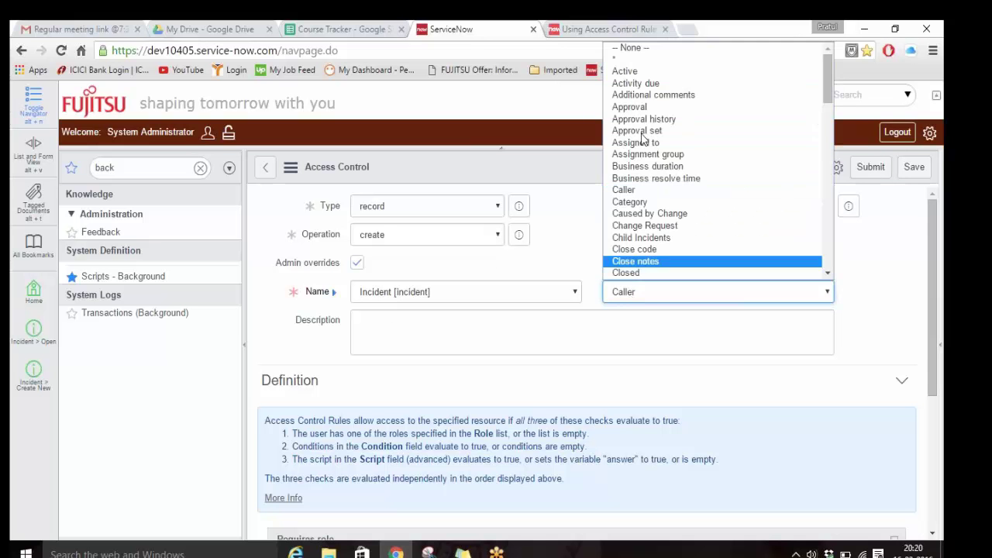
click(653, 56)
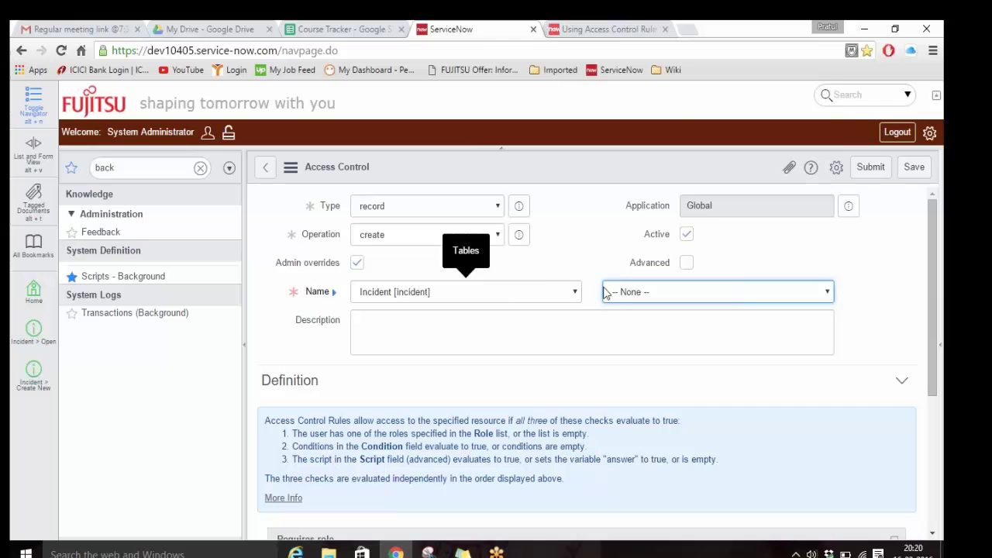
Alternate the Incident rule's field between * and None, ending with * selected.
click(628, 295)
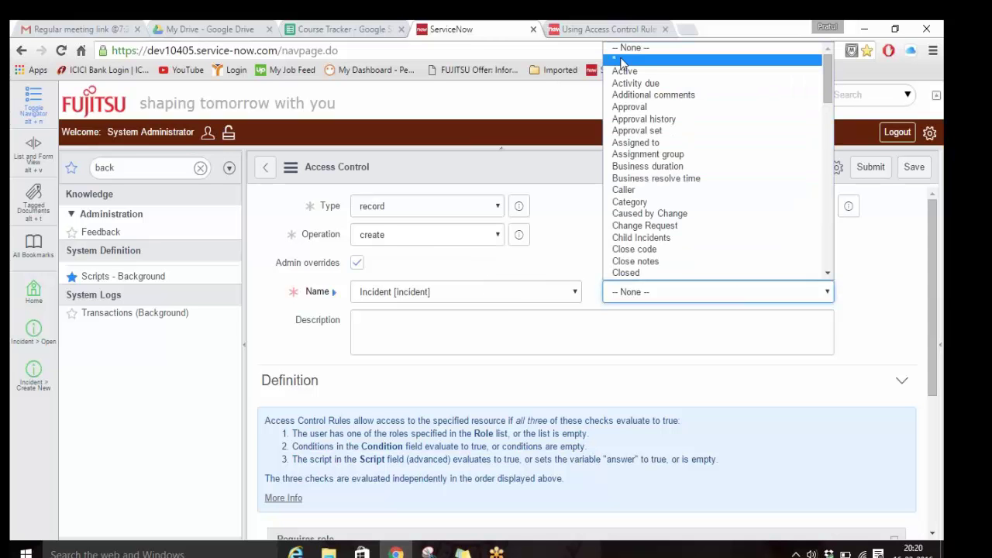
click(622, 61)
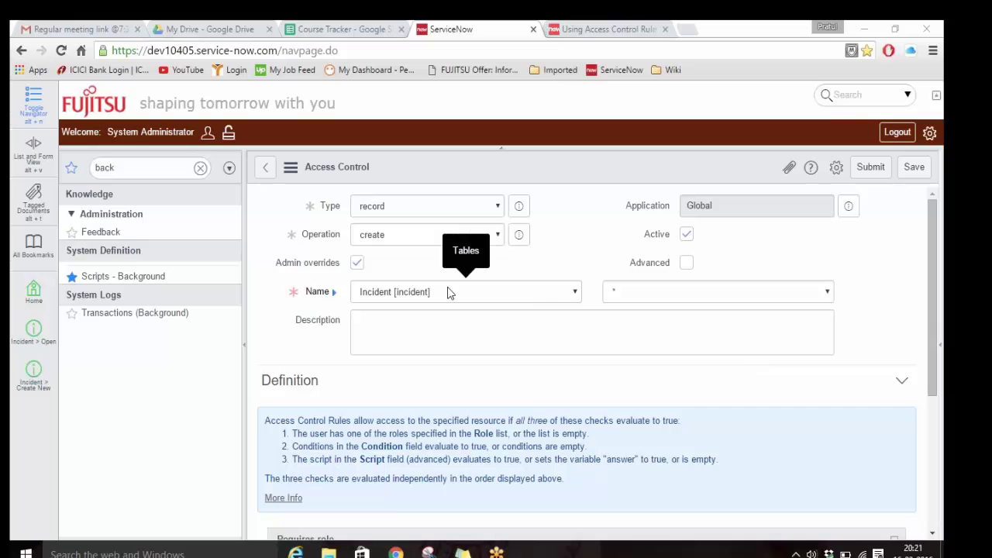
click(641, 293)
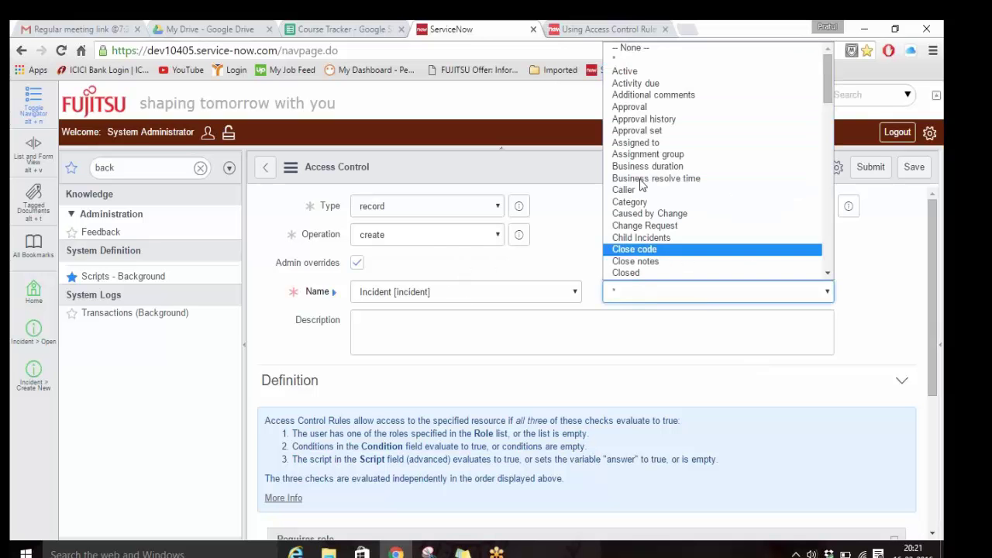
click(631, 48)
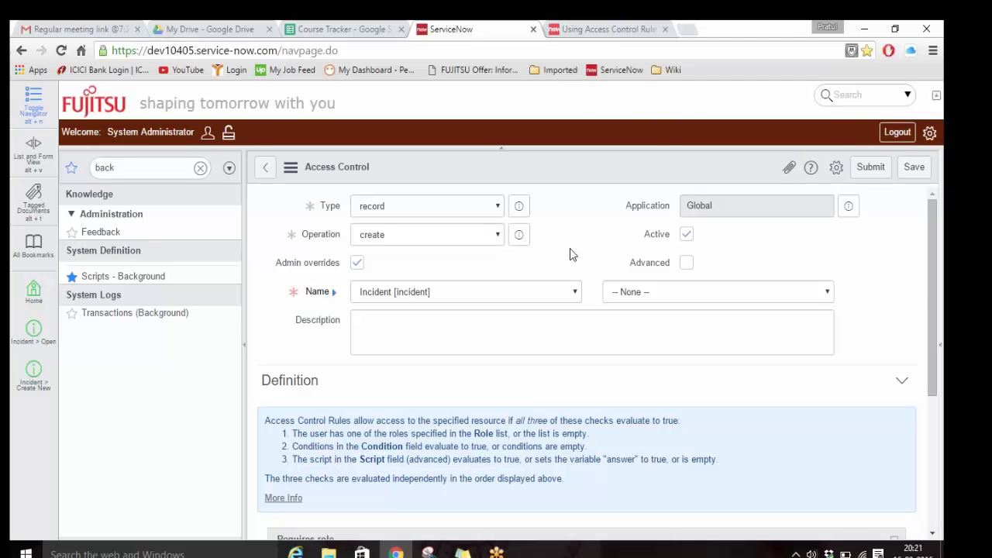
click(647, 295)
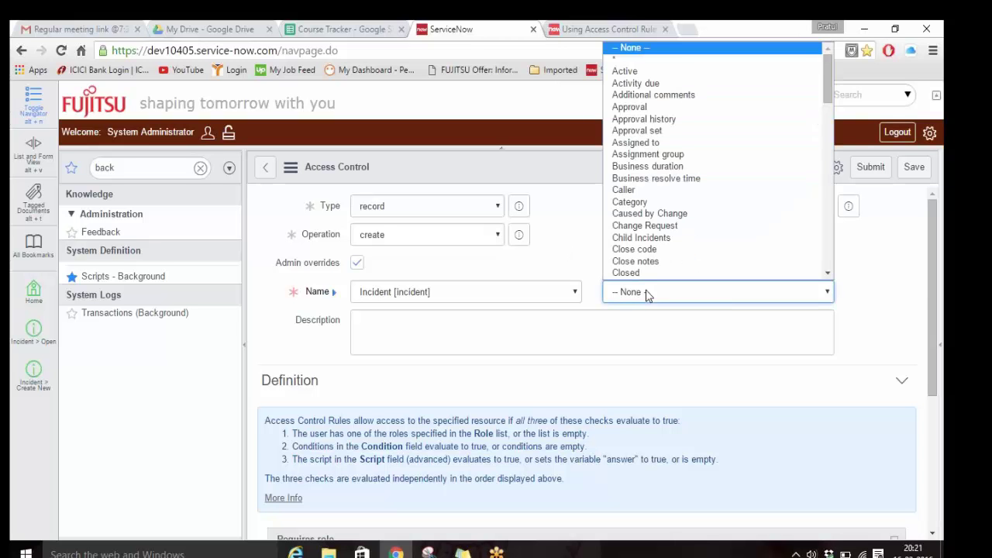
click(631, 59)
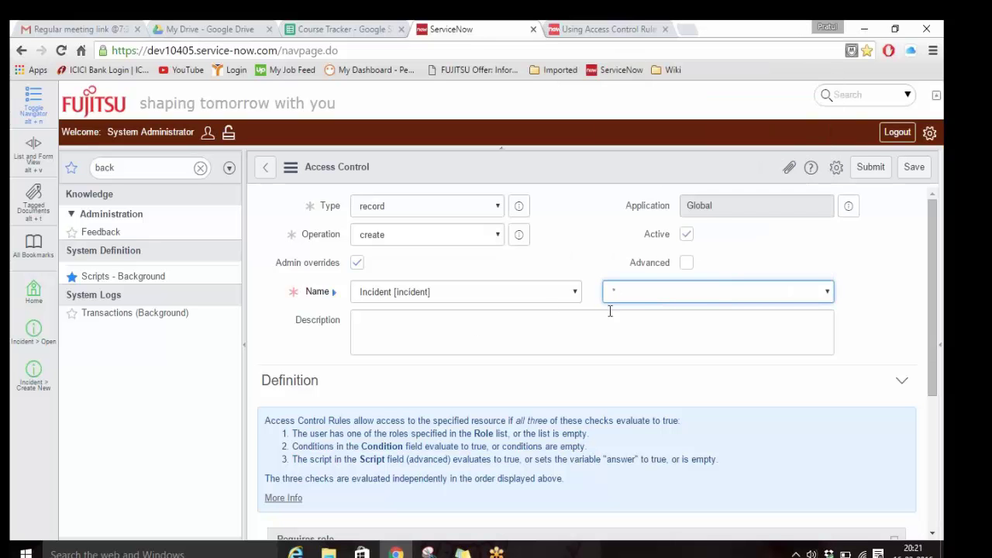
Set the Incident rule's field to Assignment group and change it to Close code.
click(637, 297)
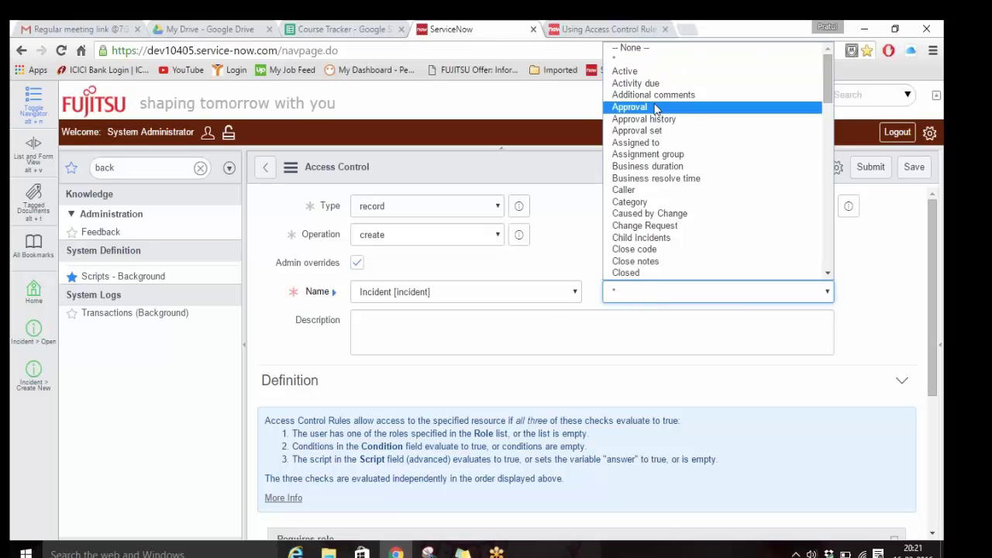
click(660, 155)
click(773, 296)
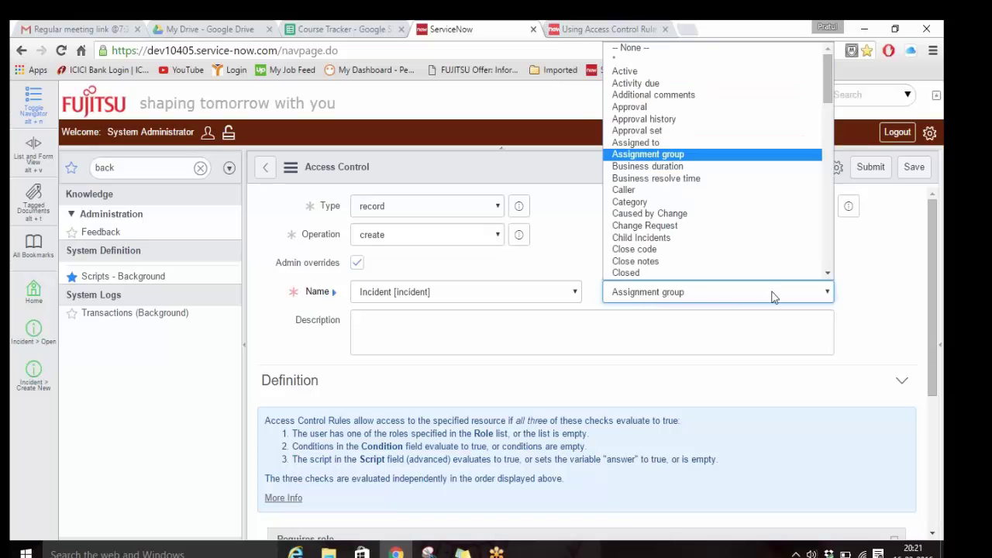
click(640, 250)
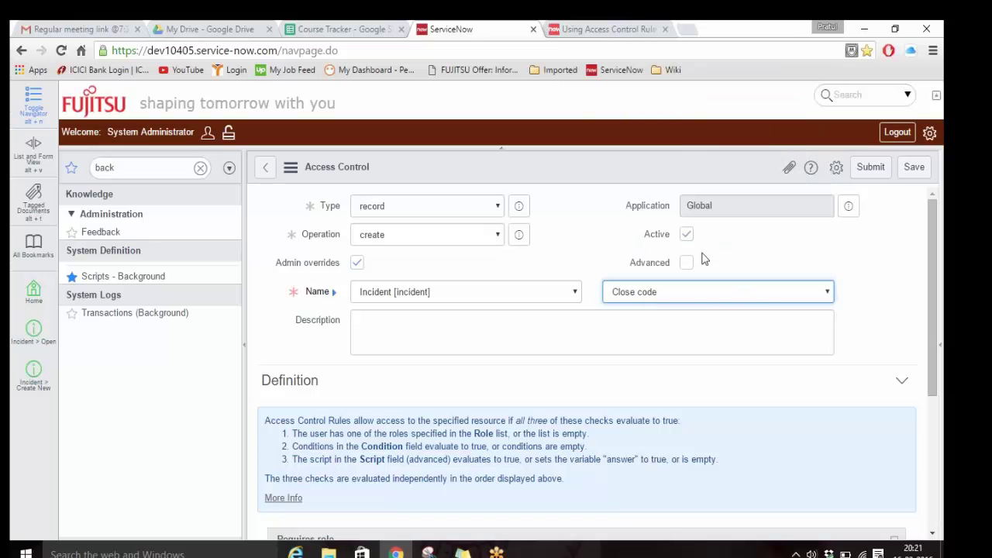
Change the table in the rule's name from Incident to the * wildcard.
click(509, 299)
scroll(498, 203, up, 10)
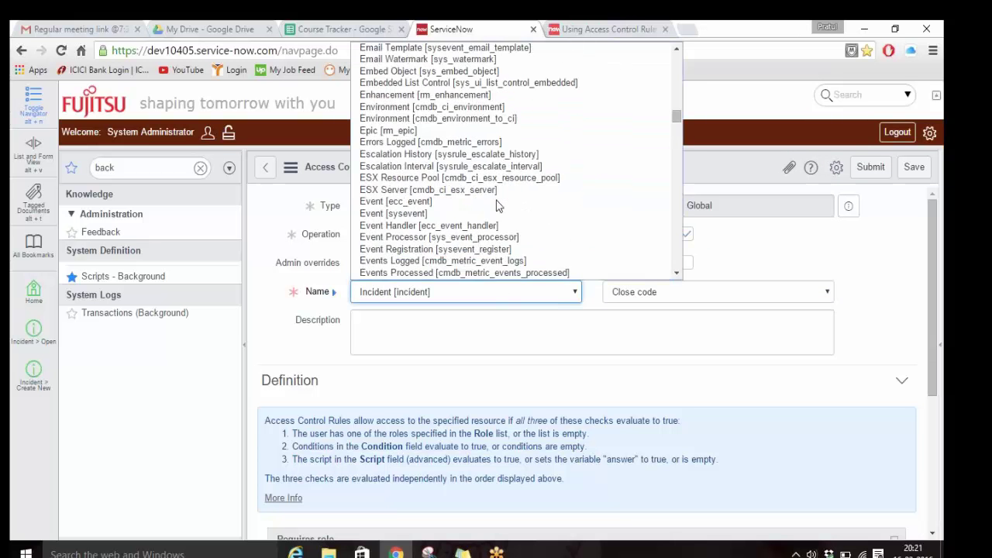
scroll(497, 205, up, 15)
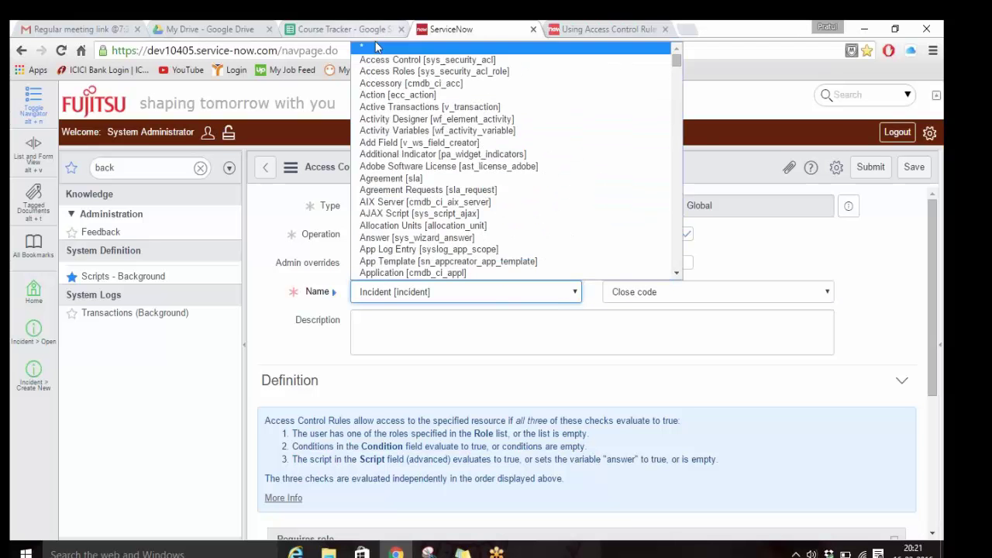
click(376, 41)
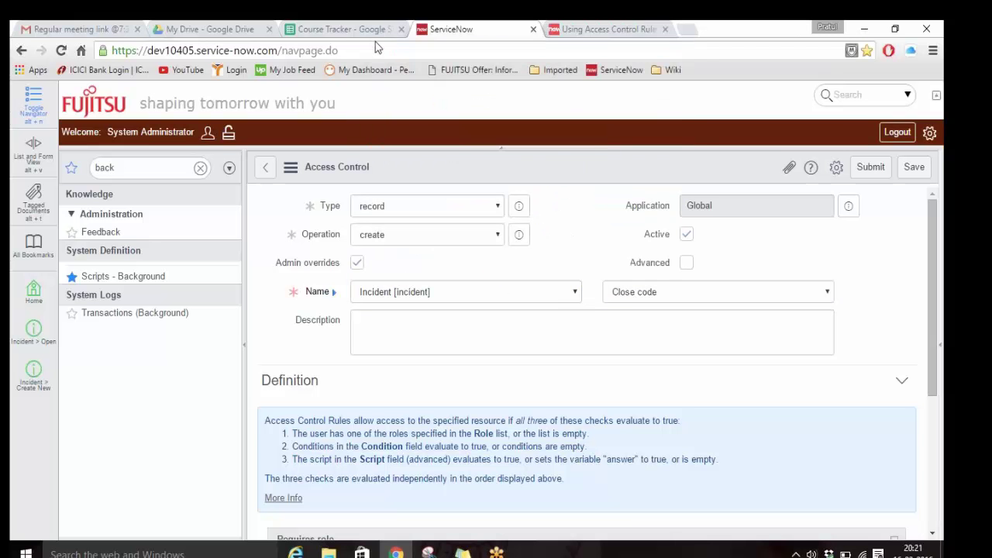
click(468, 293)
scroll(465, 155, up, 10)
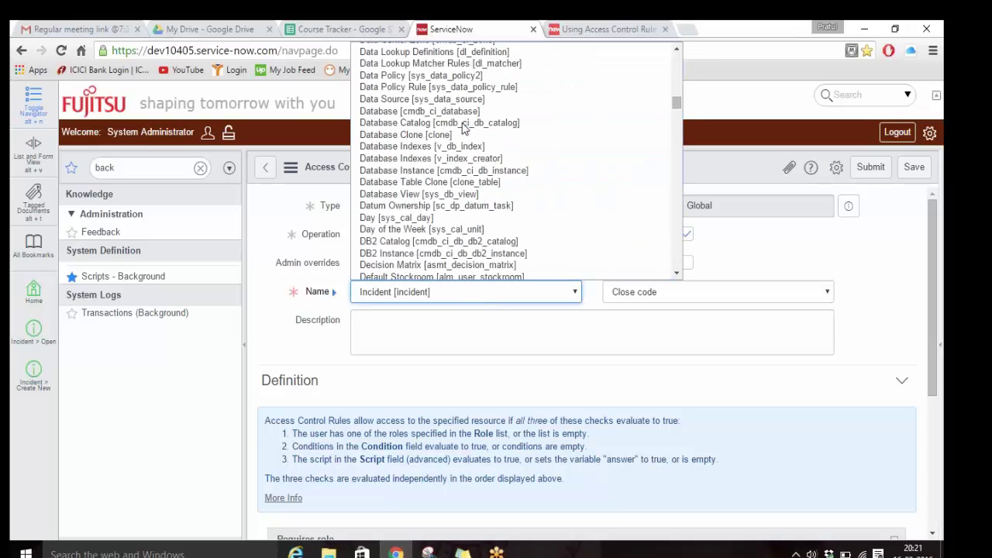
scroll(464, 128, up, 12)
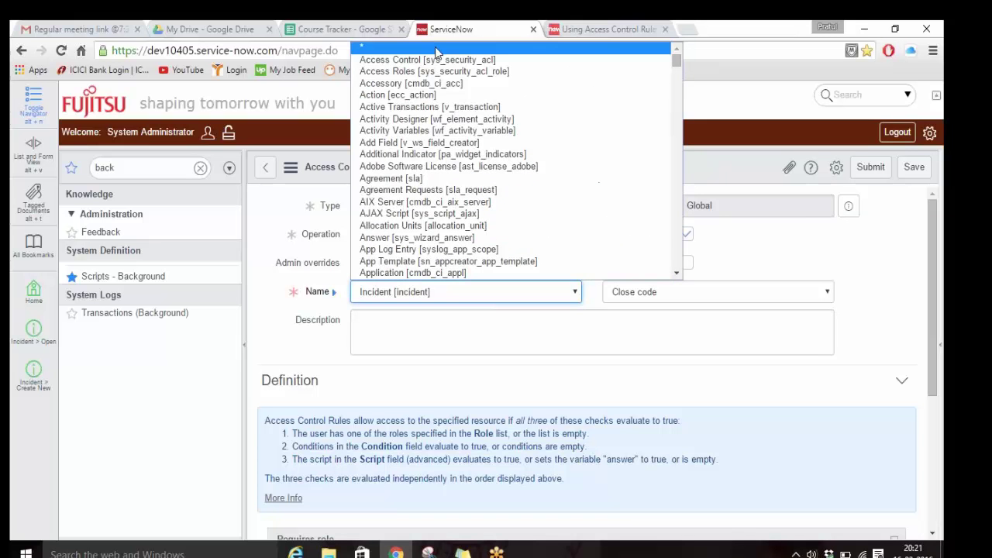
click(436, 48)
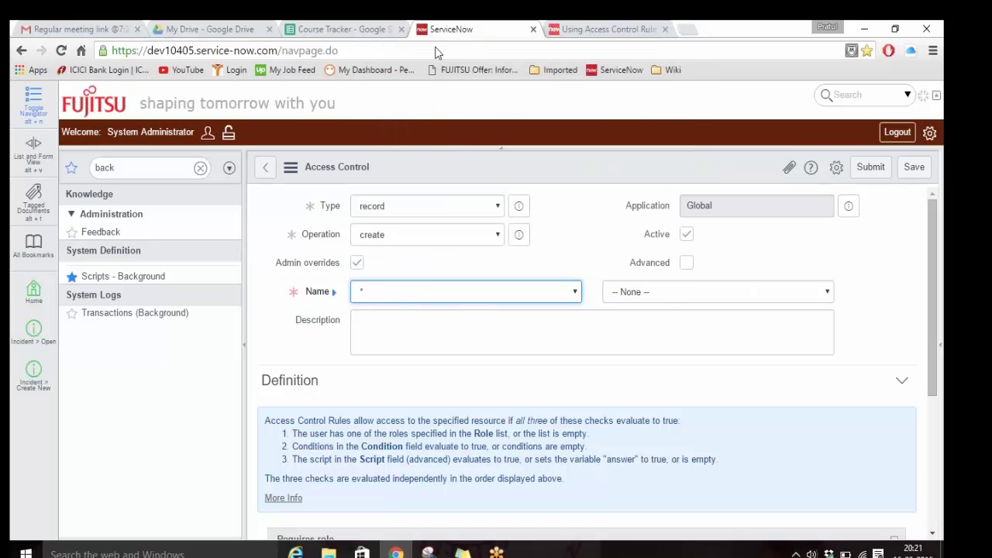
Set the field part of the rule's name to * and place the cursor in the Description field.
click(666, 295)
click(666, 296)
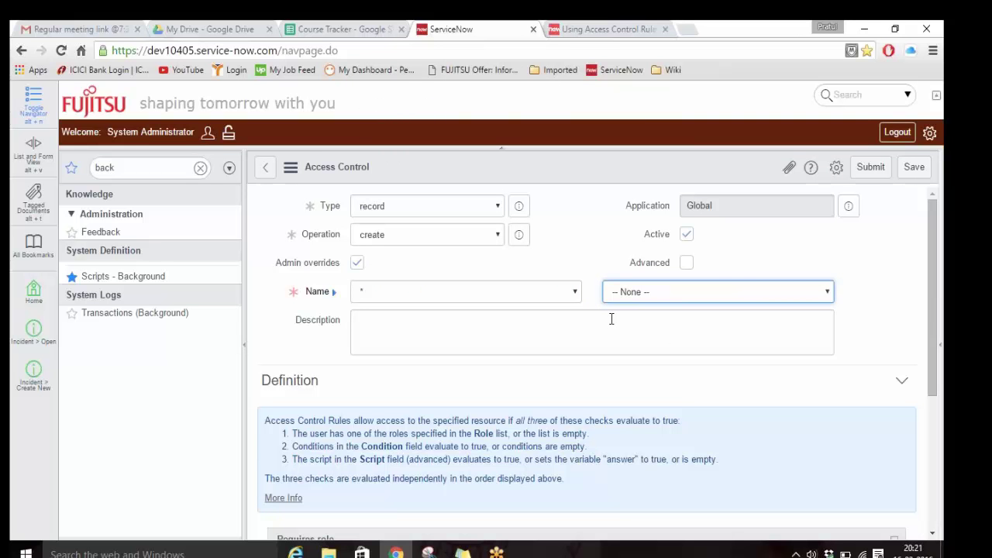
click(633, 299)
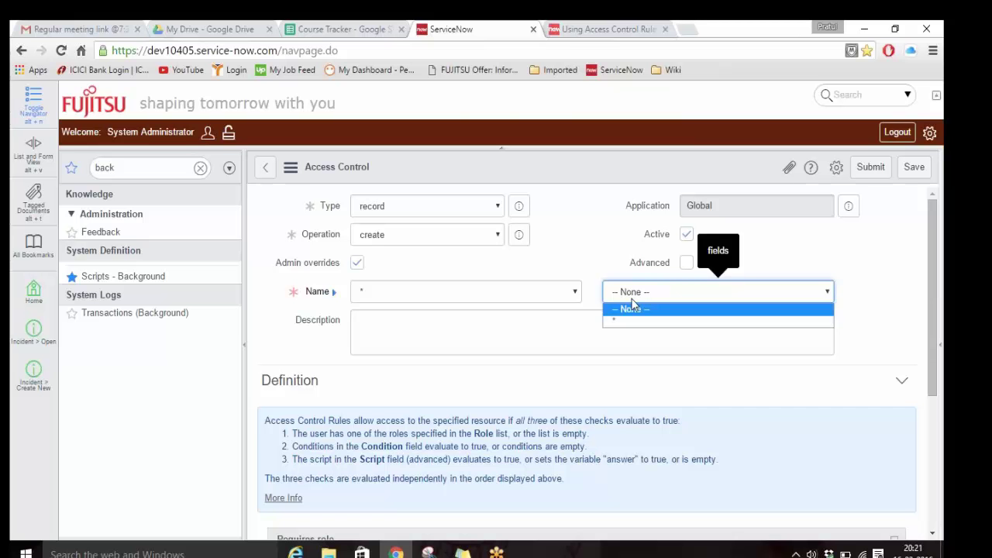
click(620, 330)
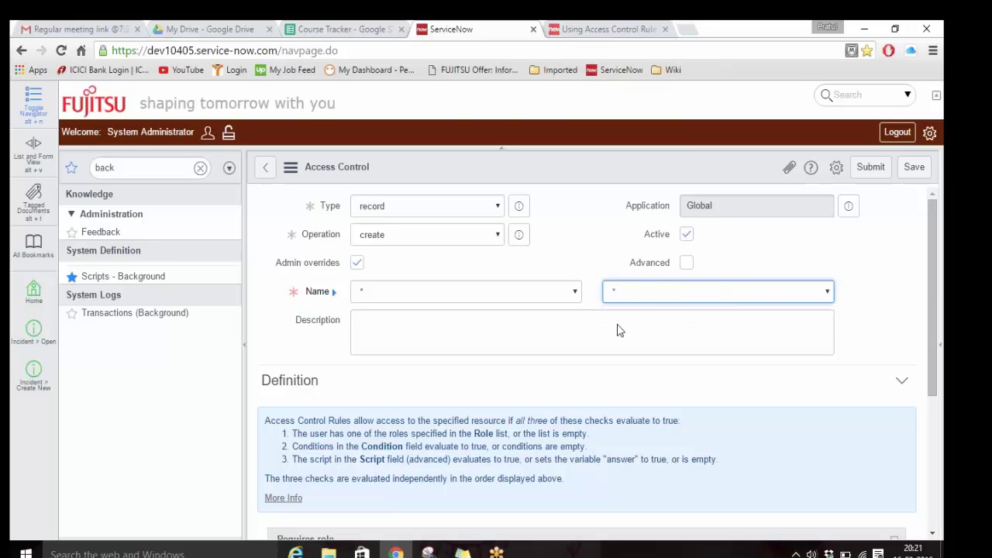
click(556, 332)
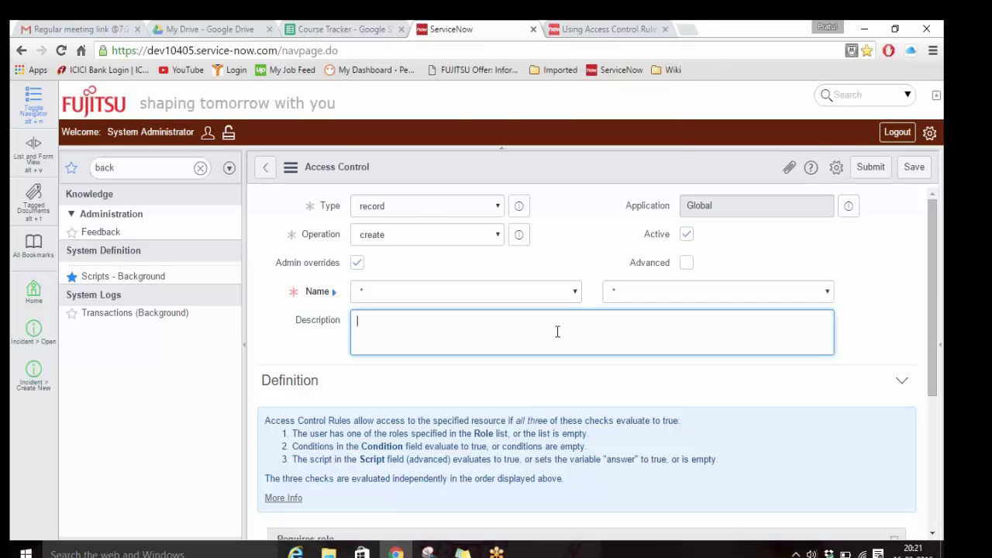
click(569, 300)
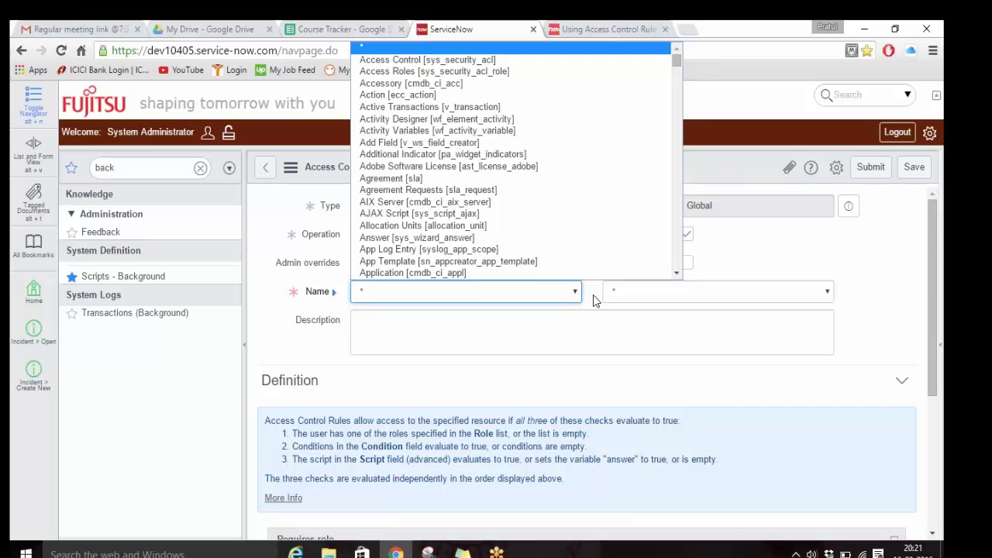
click(593, 301)
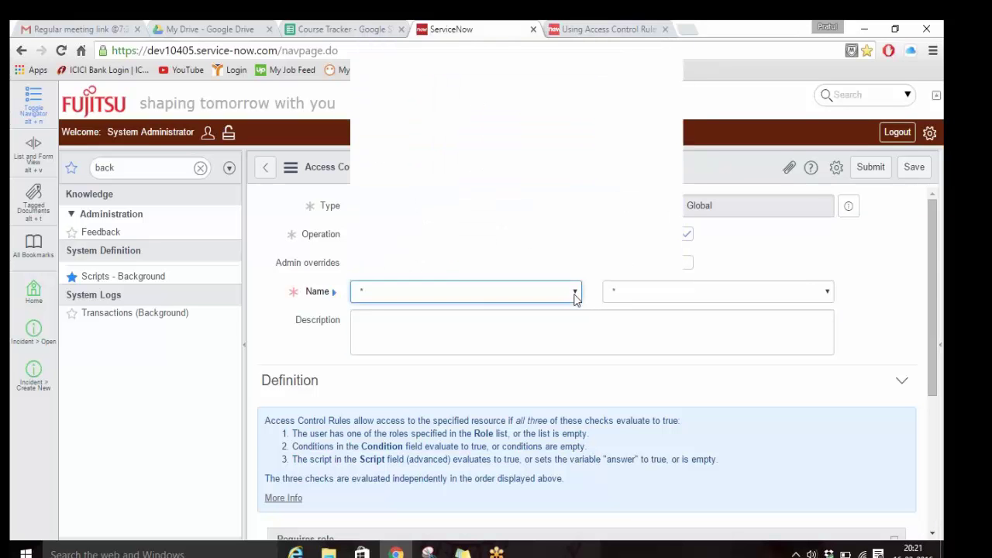
click(622, 294)
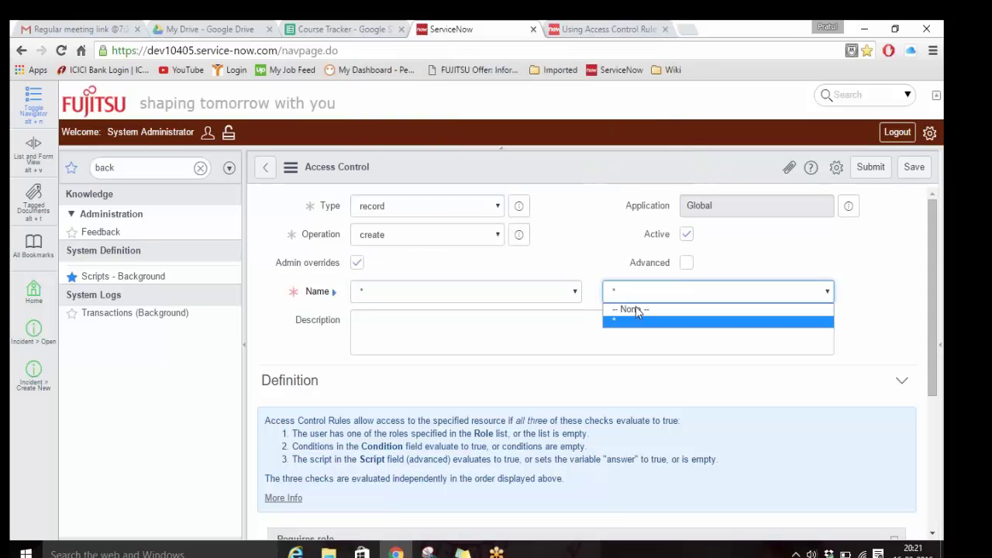
click(632, 320)
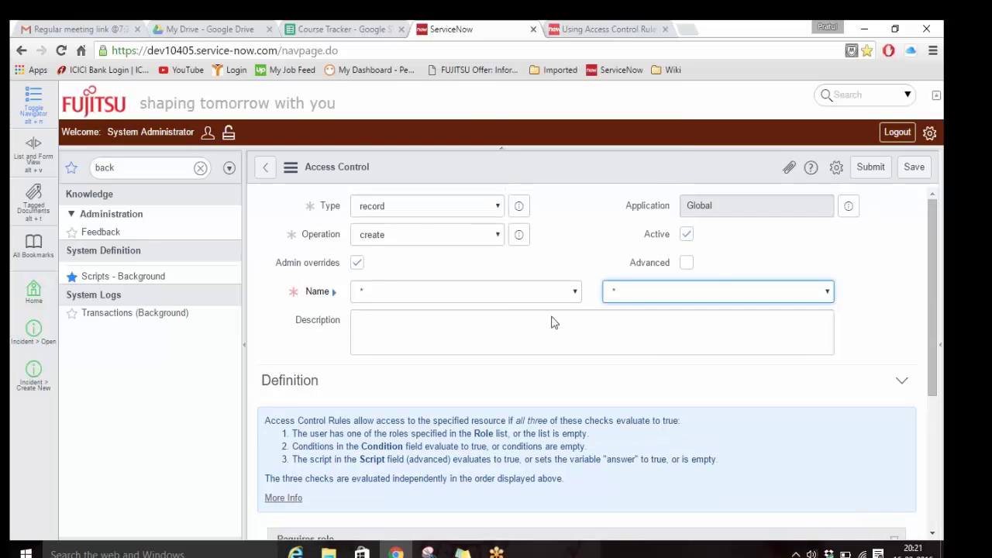
Set the rule's name to the Incident [incident] table with * as its field.
click(512, 299)
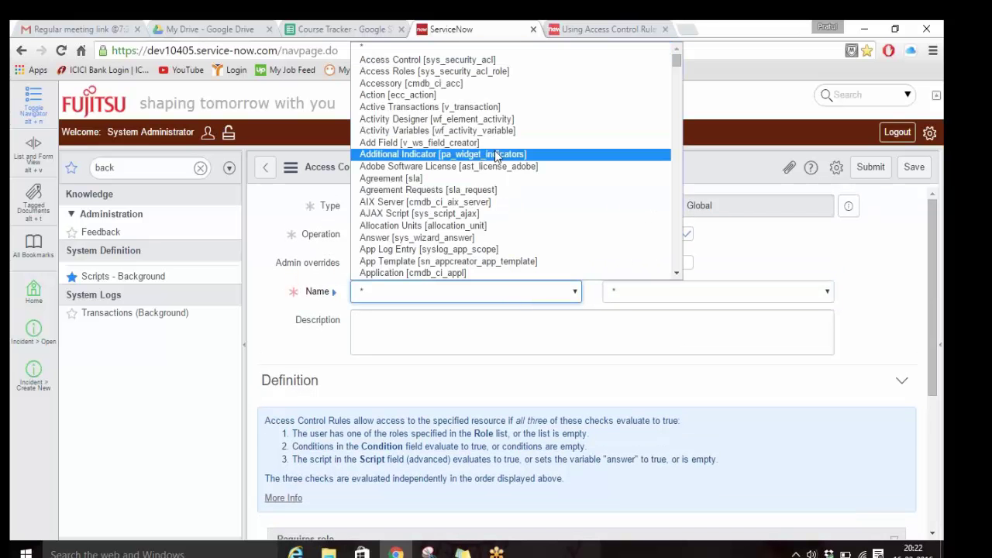
text(incident)
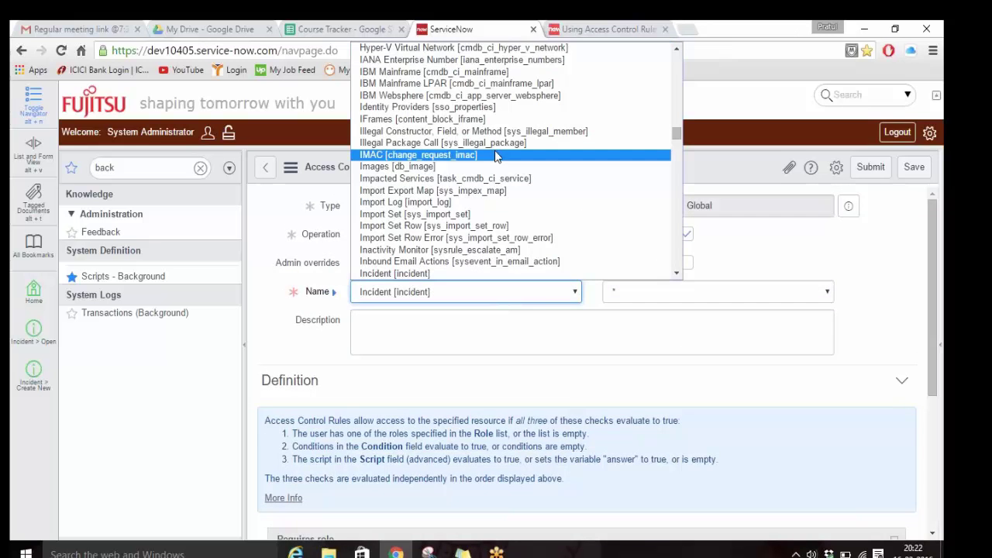
key(Down)
key(Down)
key(Down)
key(Down)
key(Down)
key(Down)
key(Down)
key(Down)
key(Down)
key(Down)
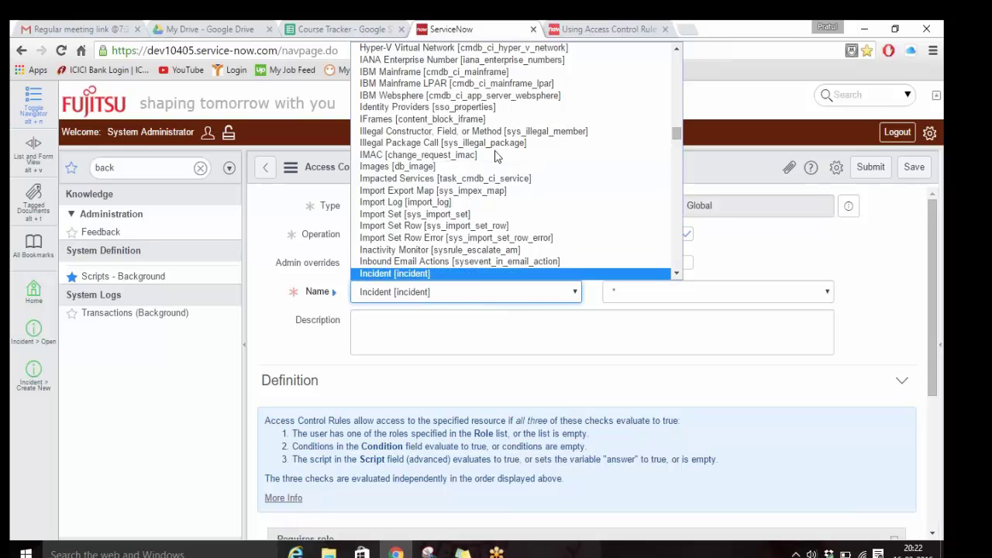
key(Return)
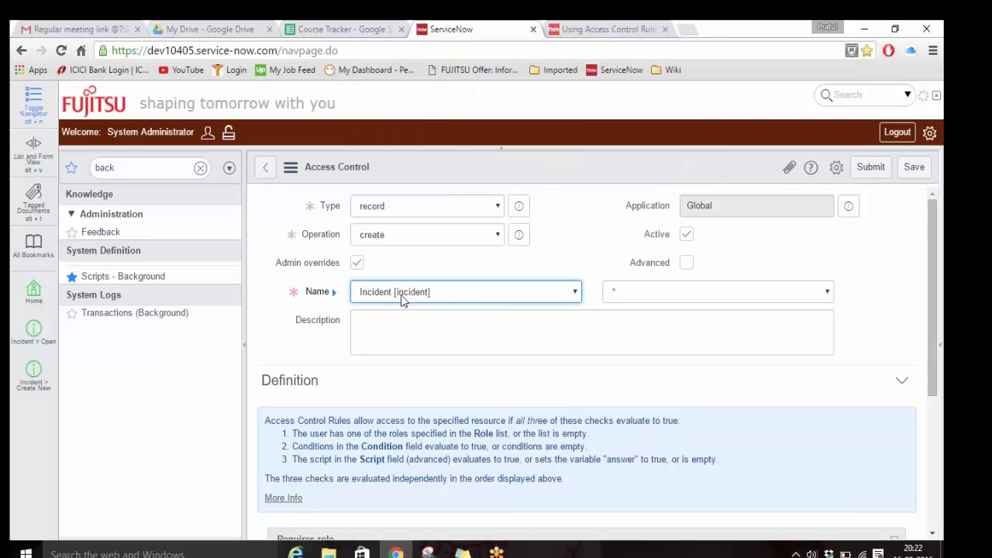
click(639, 298)
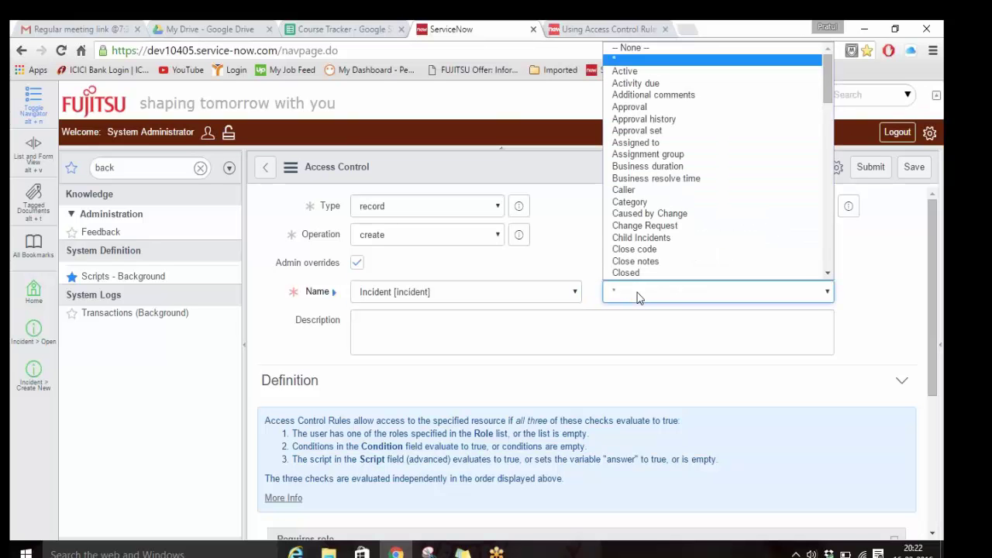
click(633, 62)
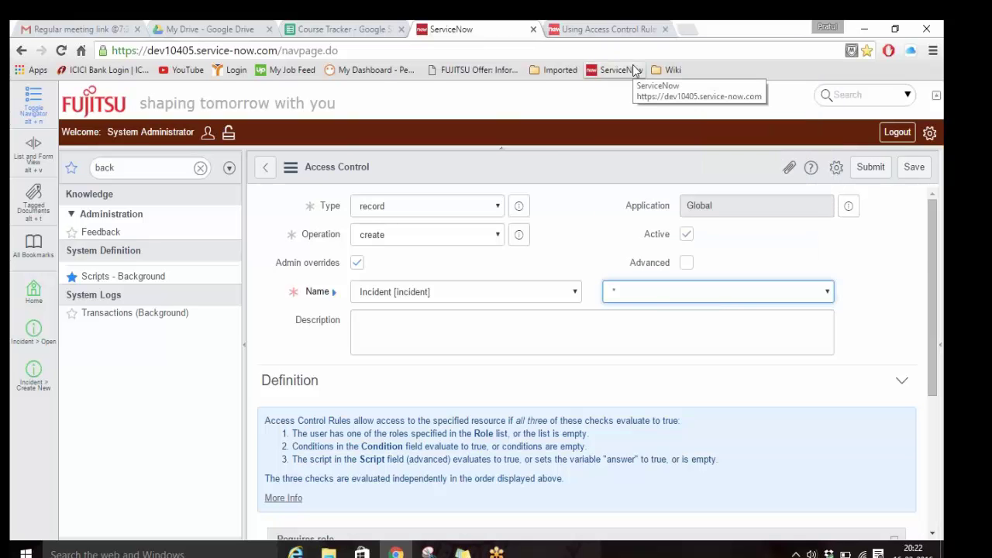
scroll(585, 238, down, 3)
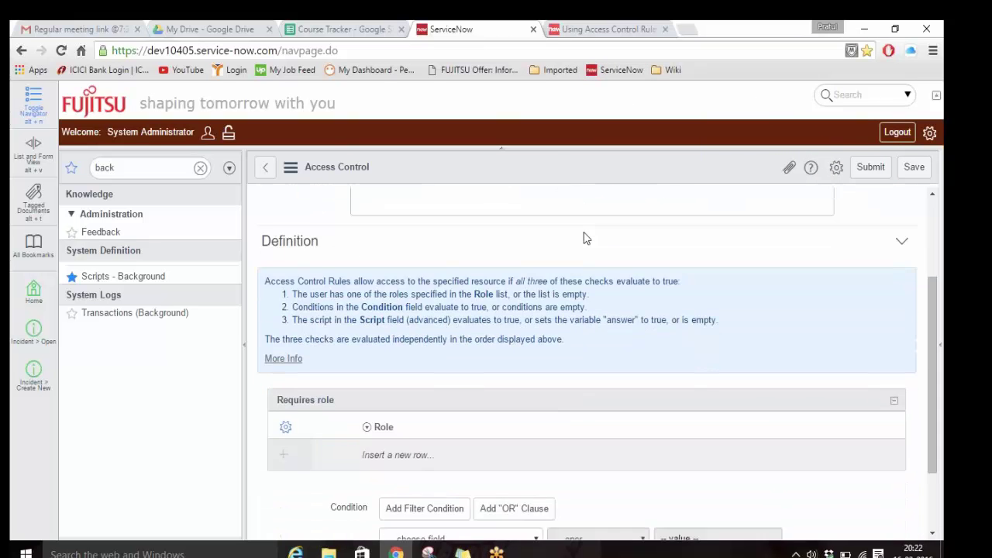
scroll(586, 238, up, 3)
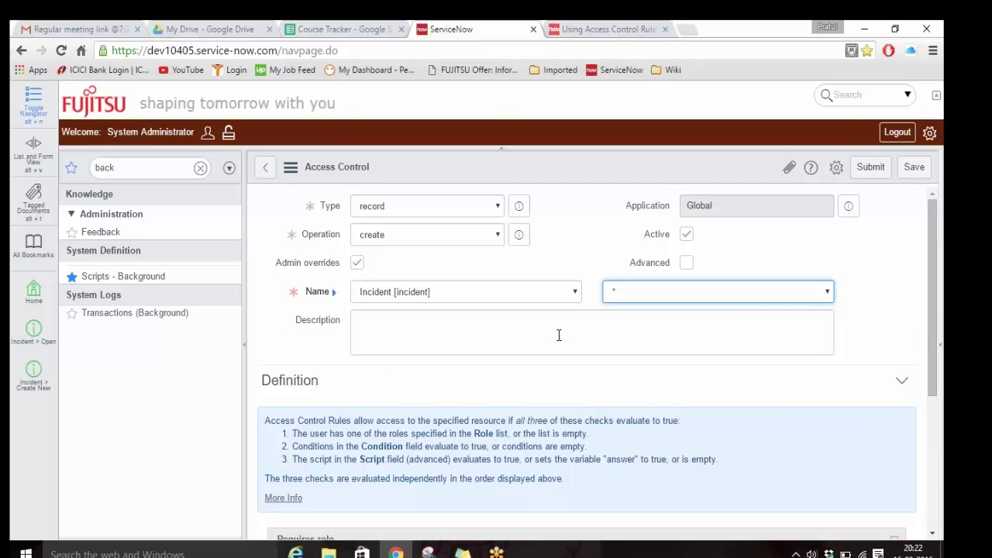
scroll(558, 335, down, 3)
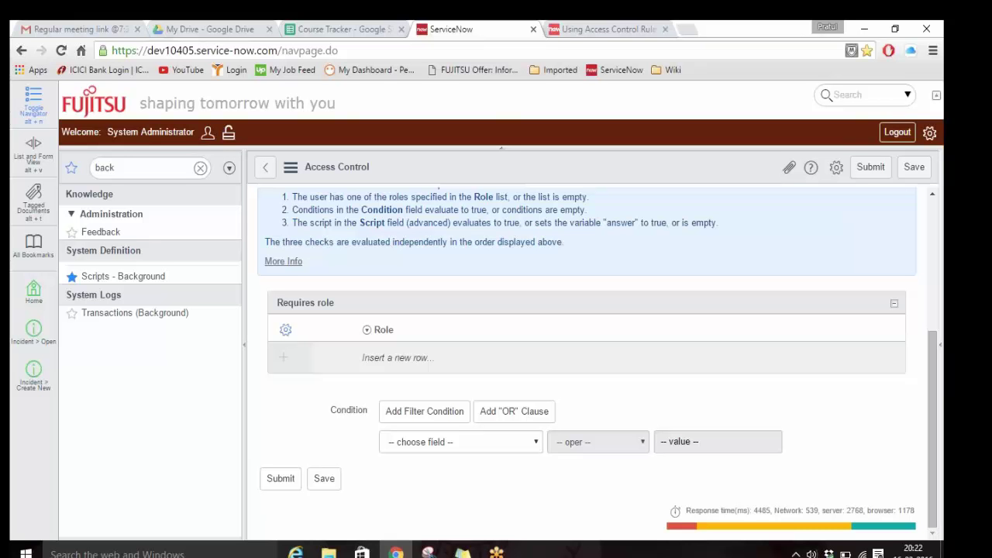
click(367, 330)
click(321, 330)
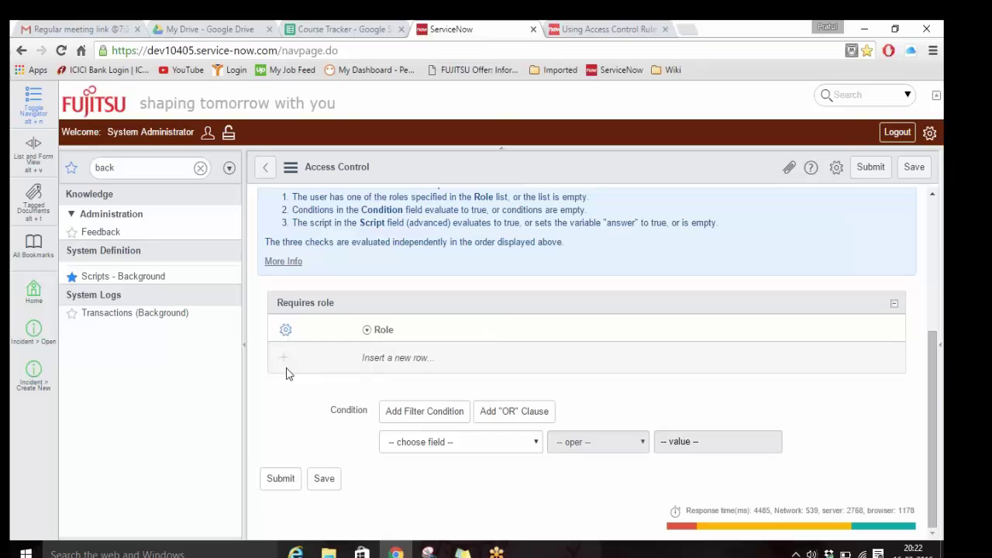
click(285, 338)
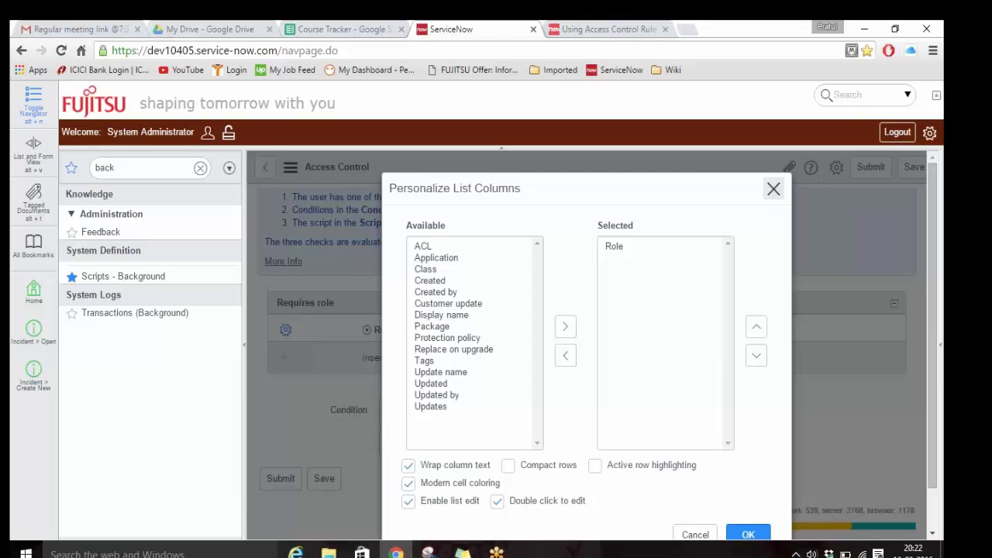
click(773, 189)
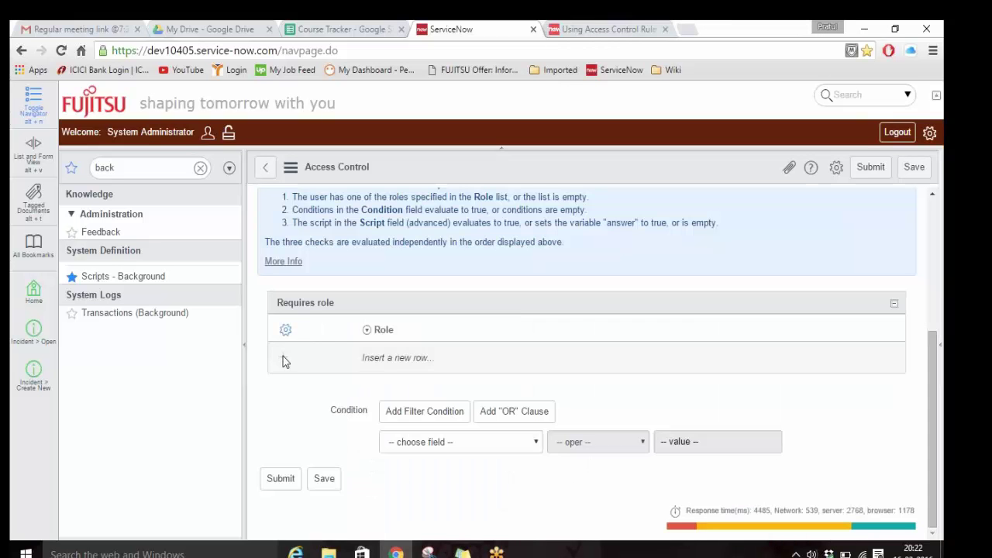
Insert a new row under Requires role, search the roles lookup for demo, and choose Demo_Role.
click(392, 358)
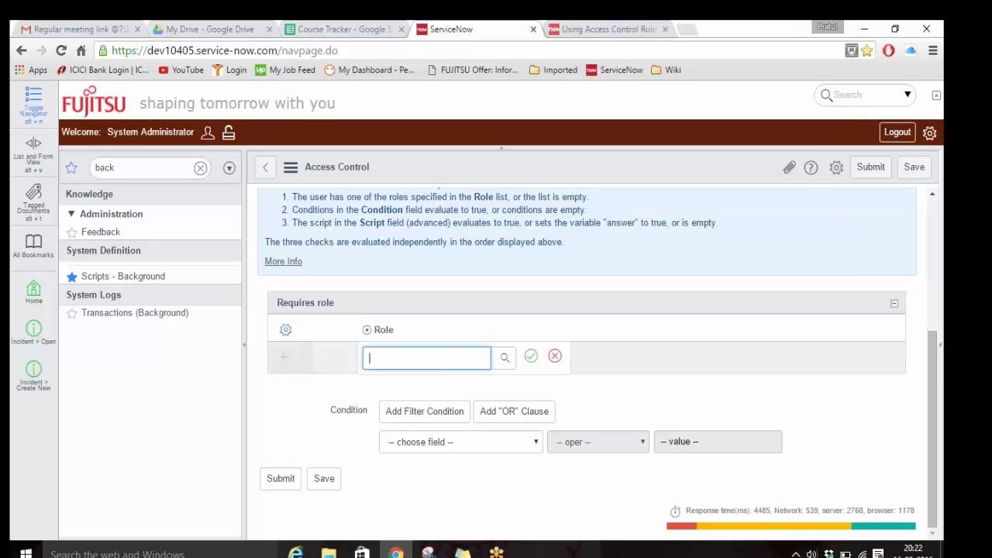
click(504, 361)
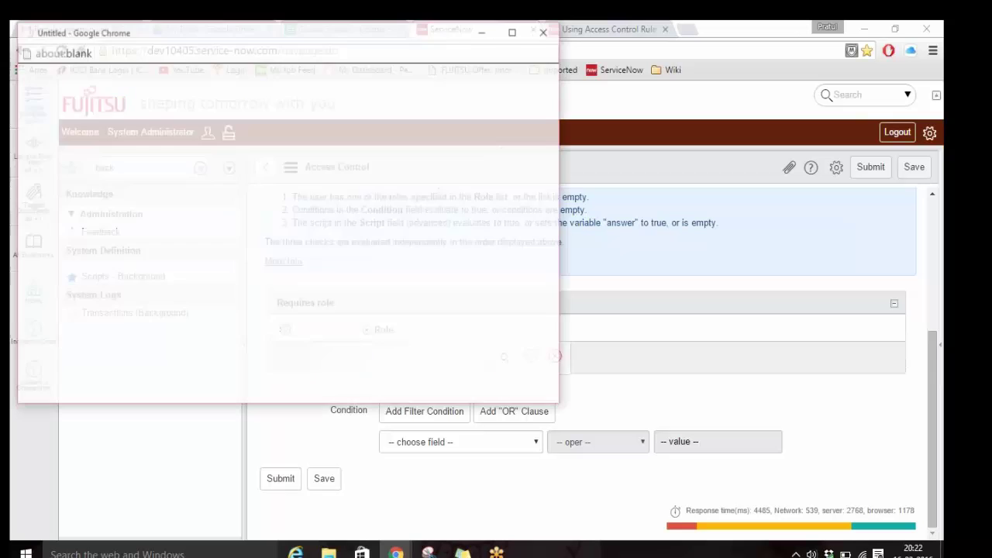
scroll(392, 279, down, 5)
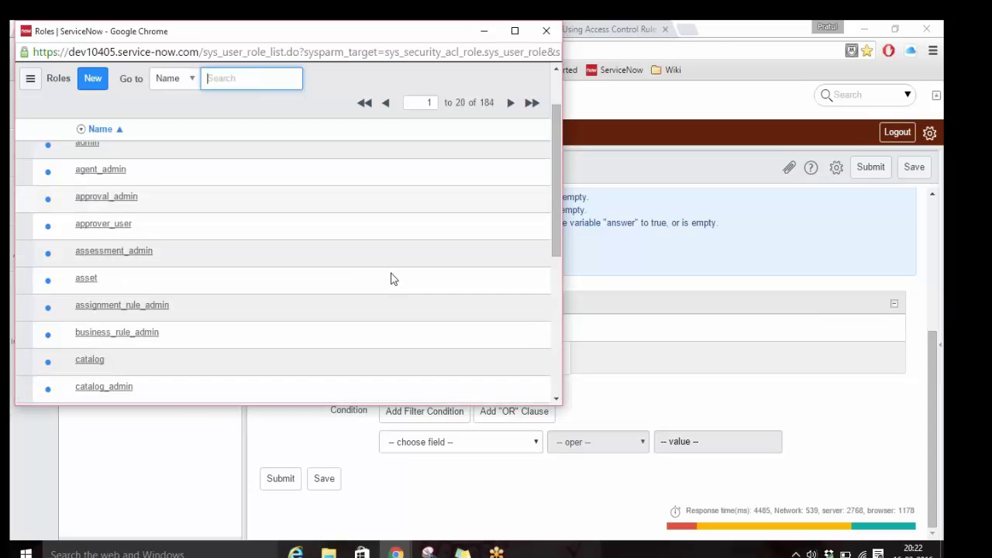
scroll(391, 280, up, 5)
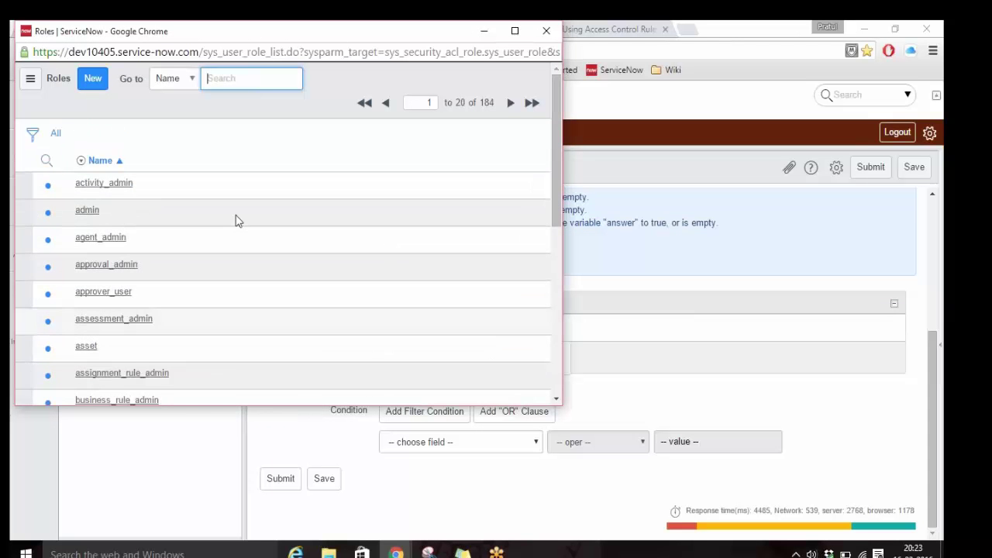
click(214, 86)
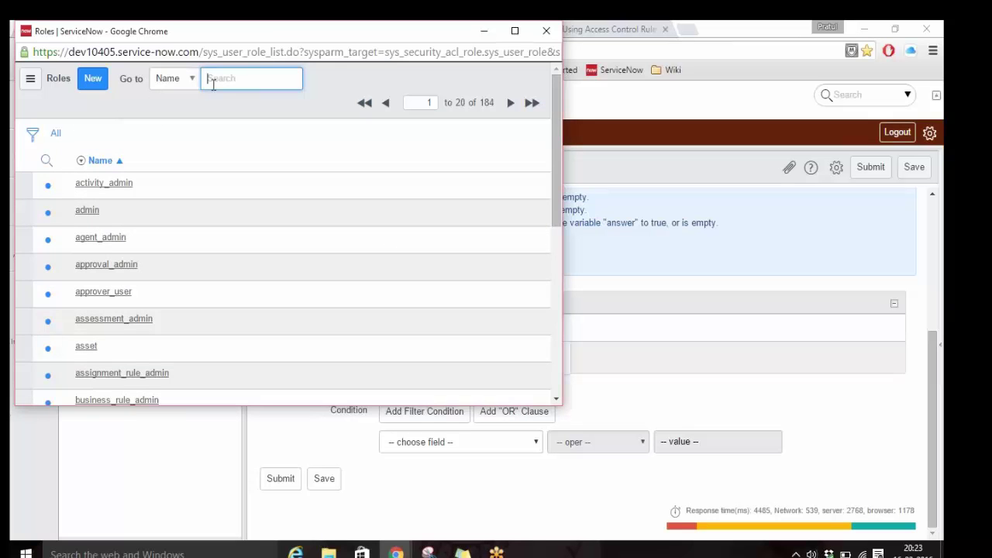
text(admi)
key(ctrl+a)
key(BackSpace)
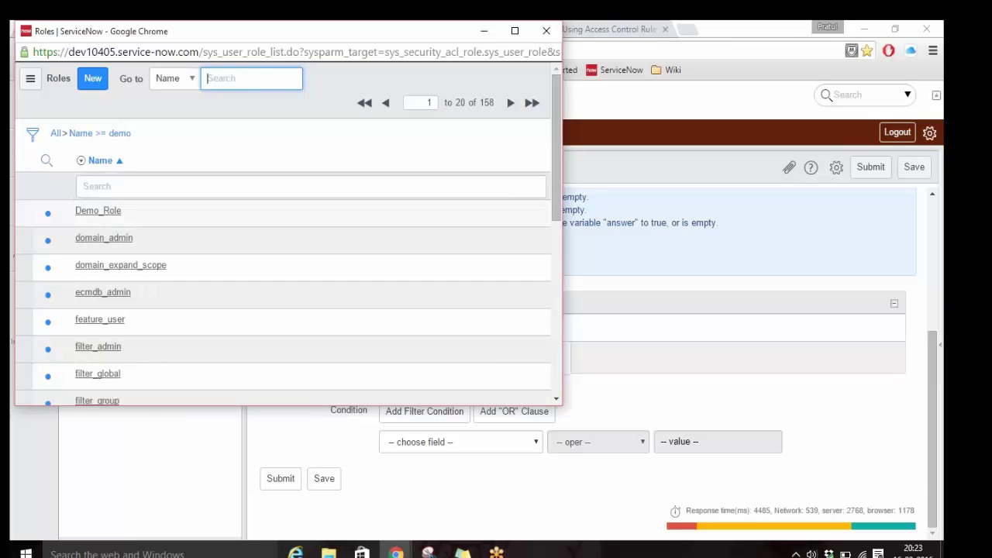
click(110, 212)
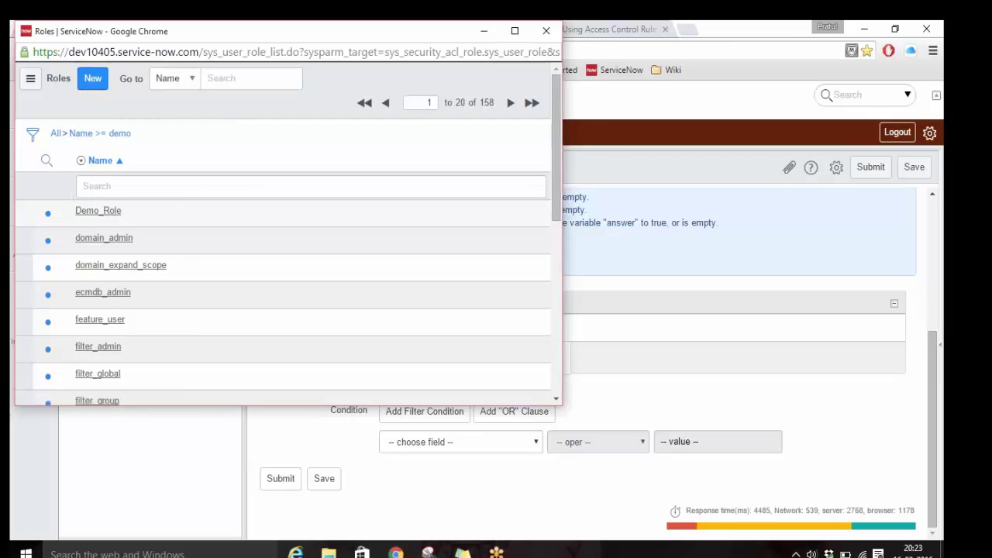
Set the rule's operation to read and accept the Demo_Role entry in the Requires role list.
scroll(631, 330, up, 3)
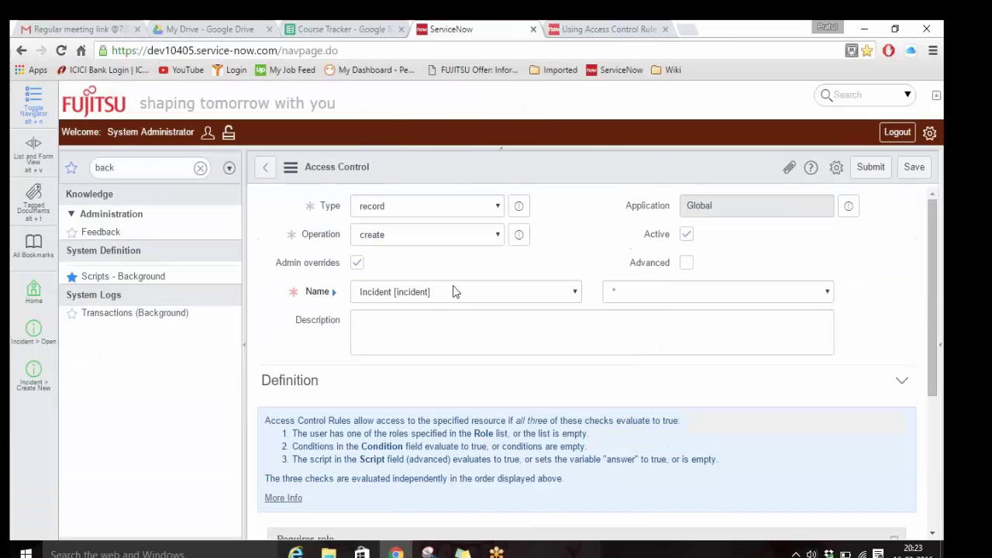
click(413, 241)
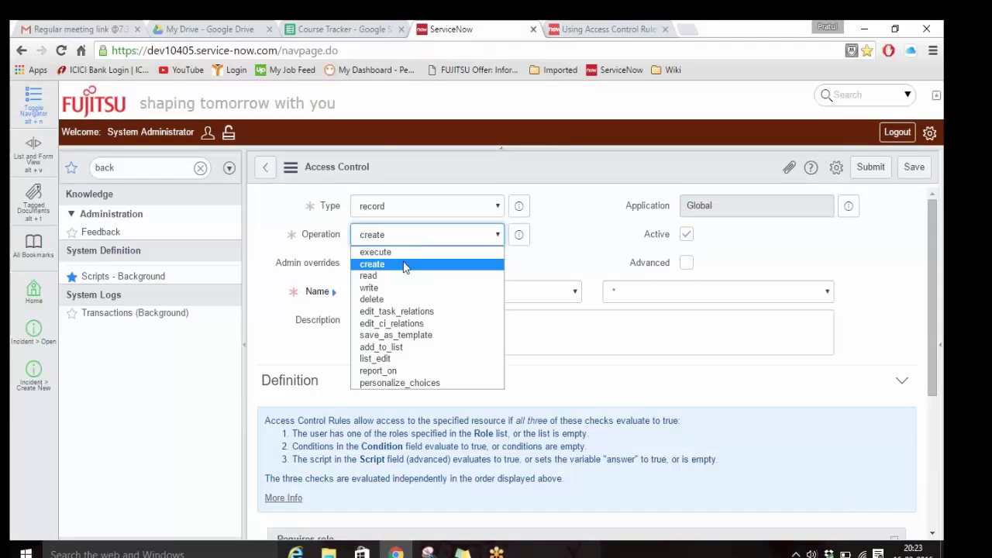
click(391, 277)
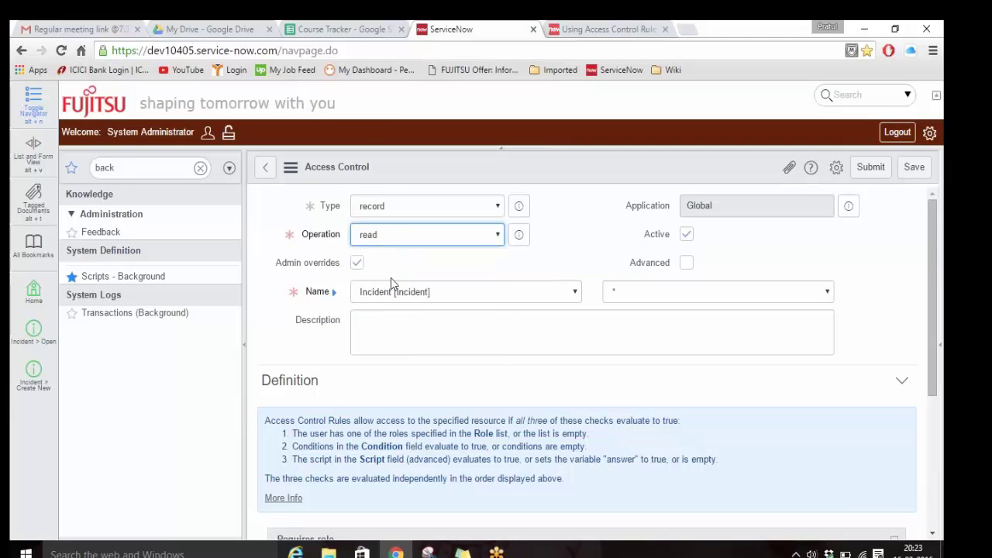
scroll(391, 278, down, 3)
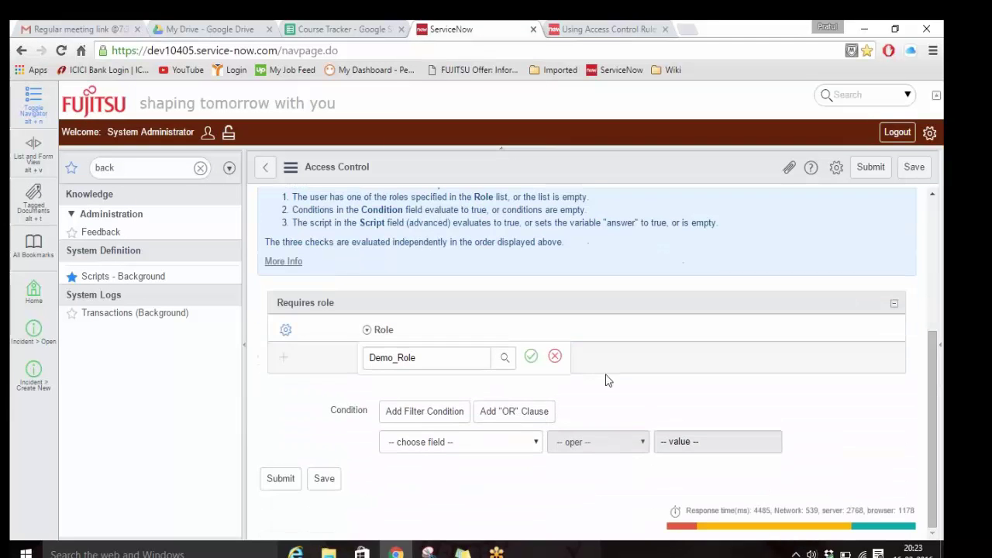
click(531, 357)
Review the rule's operation and name fields together with the role listed under Requires role.
scroll(638, 302, up, 3)
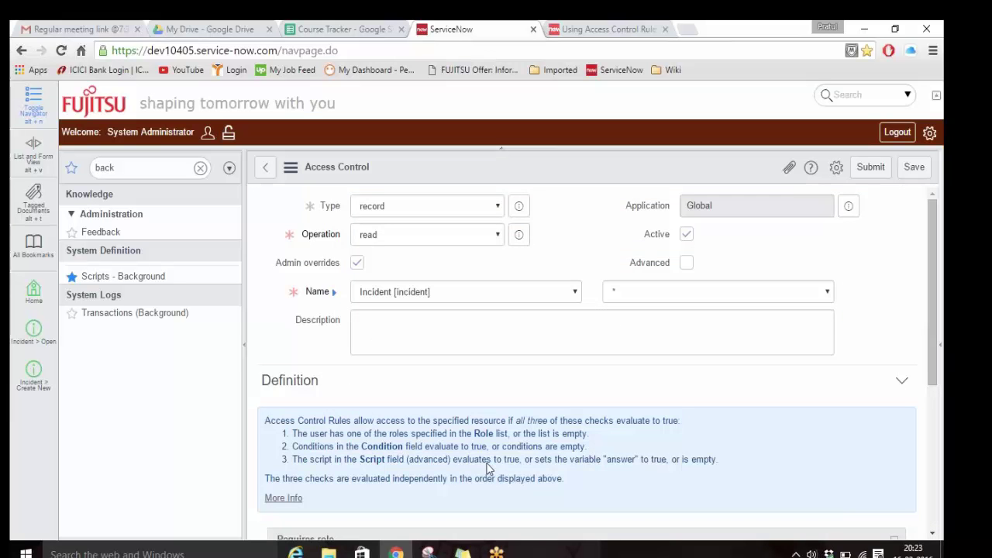
scroll(488, 469, down, 2)
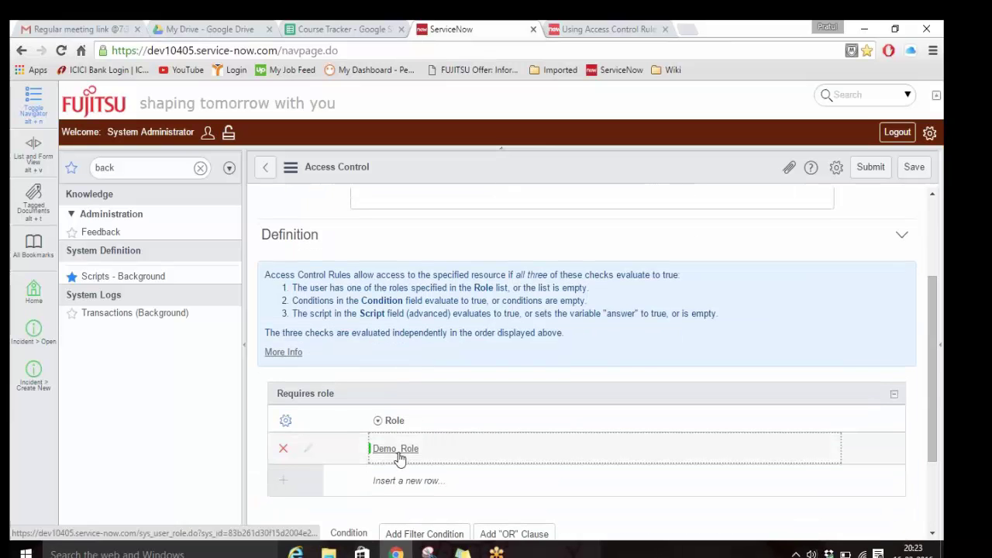
scroll(439, 450, up, 2)
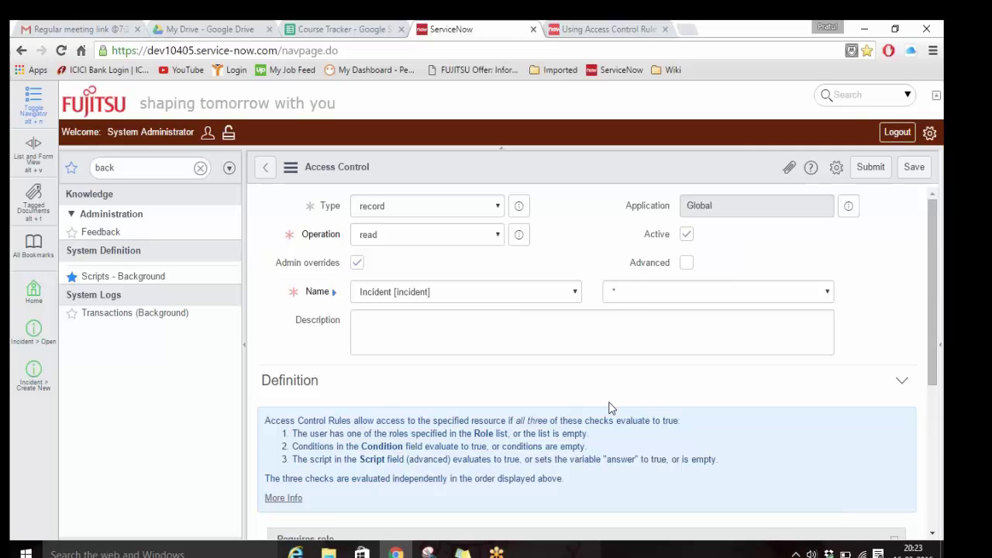
scroll(609, 406, down, 4)
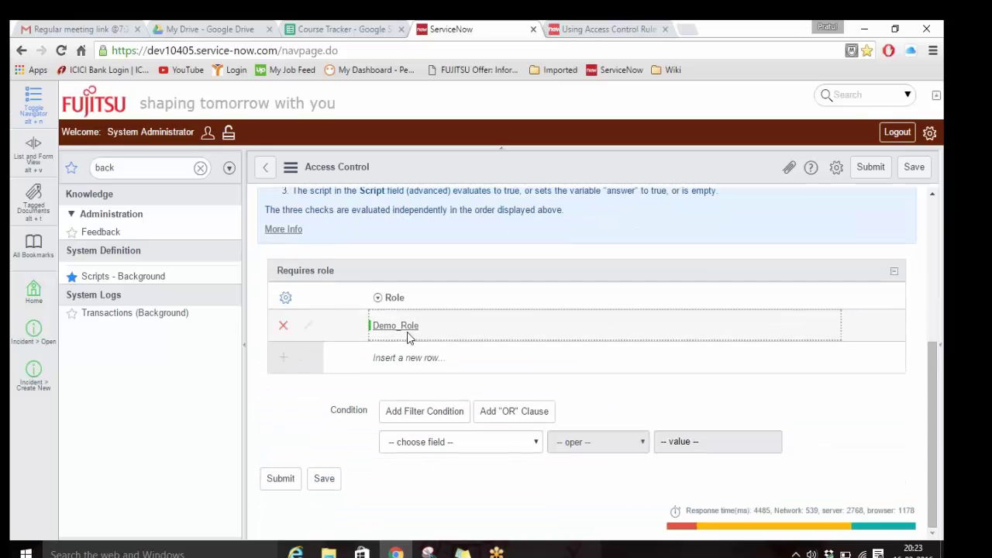
scroll(464, 324, up, 4)
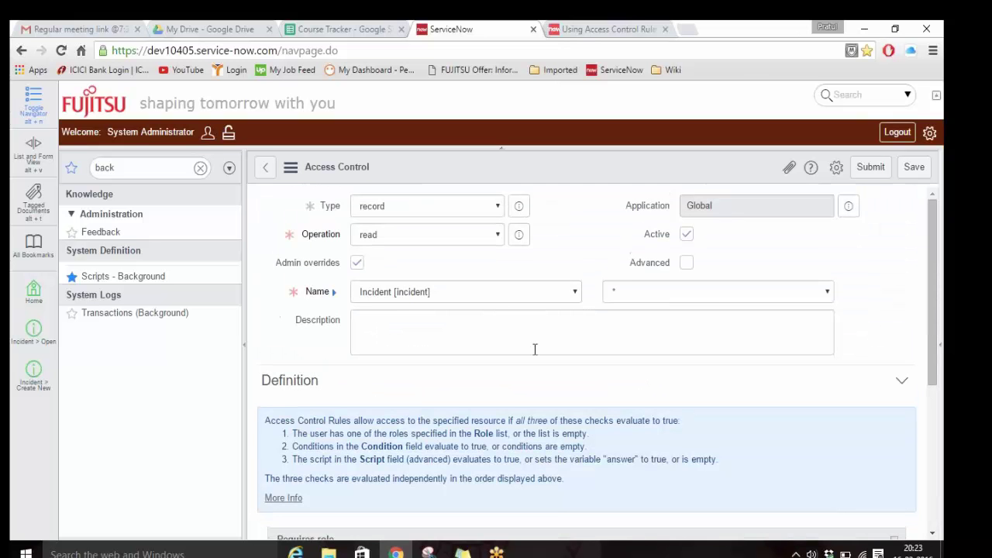
scroll(535, 349, down, 3)
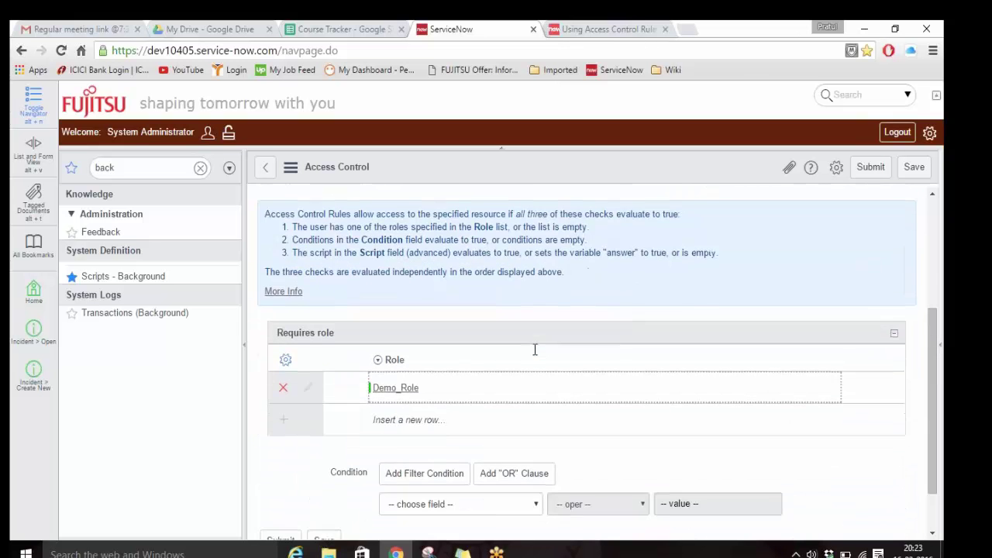
scroll(567, 323, up, 3)
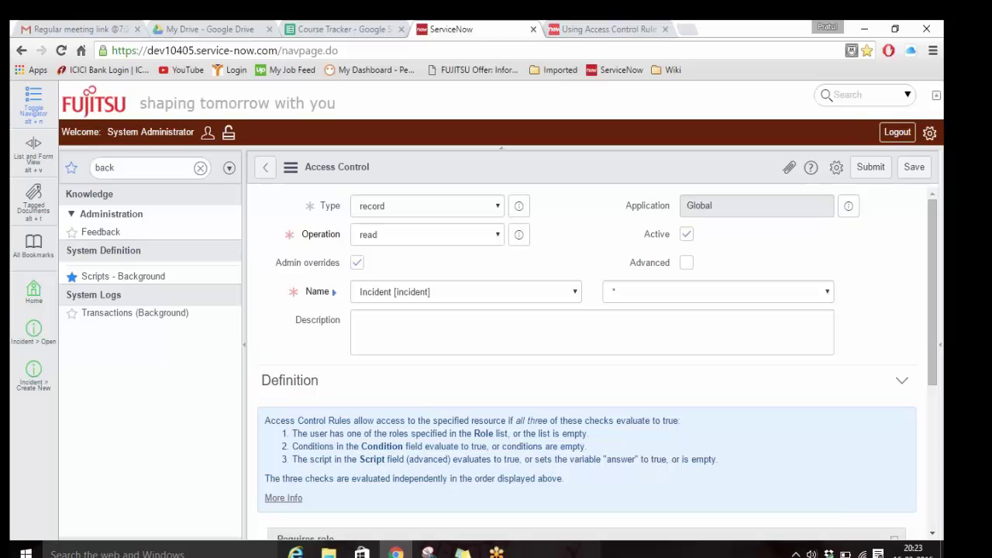
Filter the application navigator by acl.
double_click(120, 167)
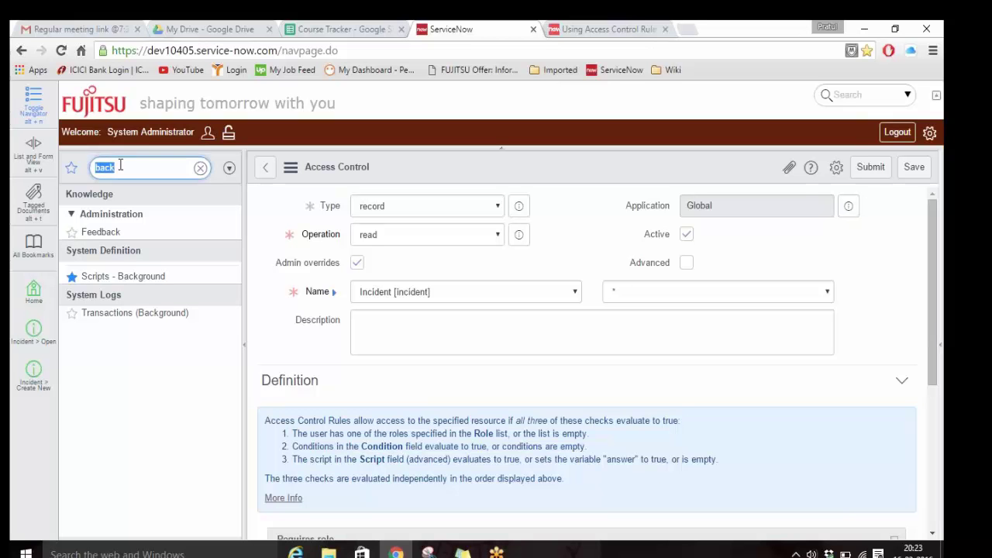
text(a)
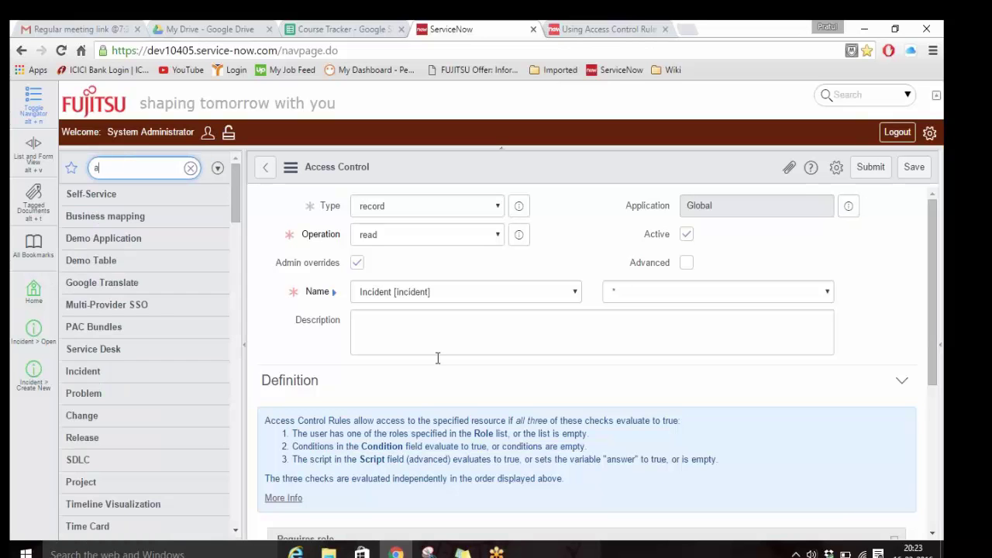
text(cl)
Choose Child Incidents as the field of the new rule's condition.
scroll(438, 357, down, 4)
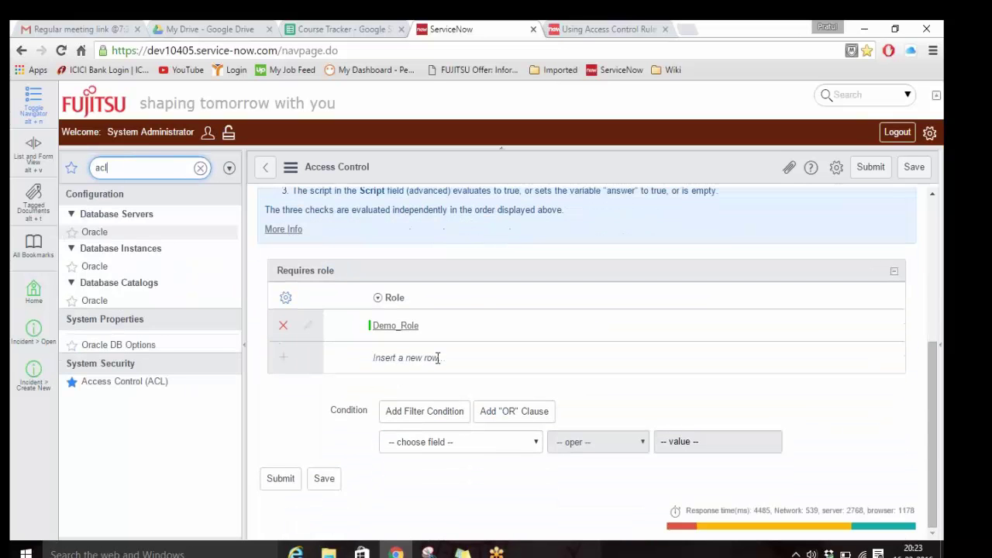
click(473, 448)
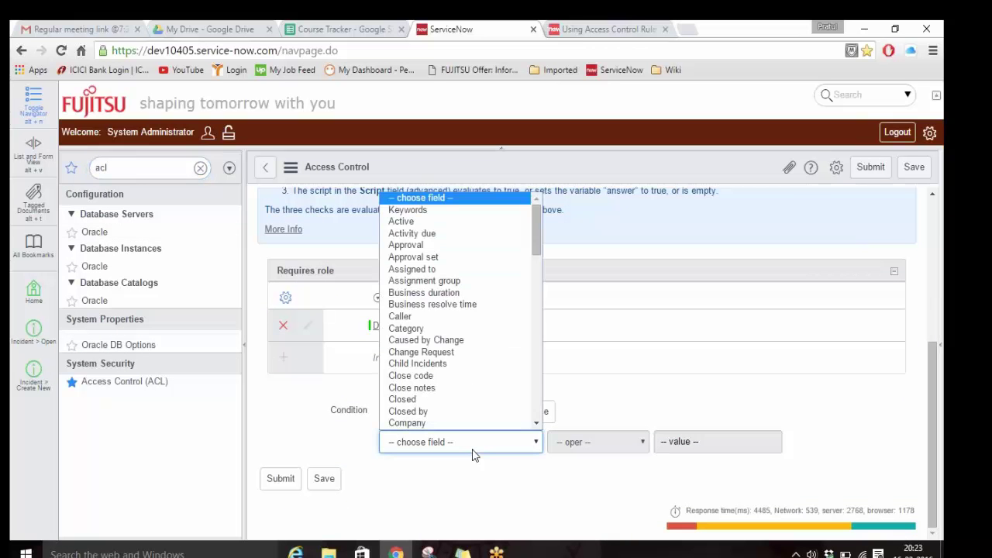
click(504, 363)
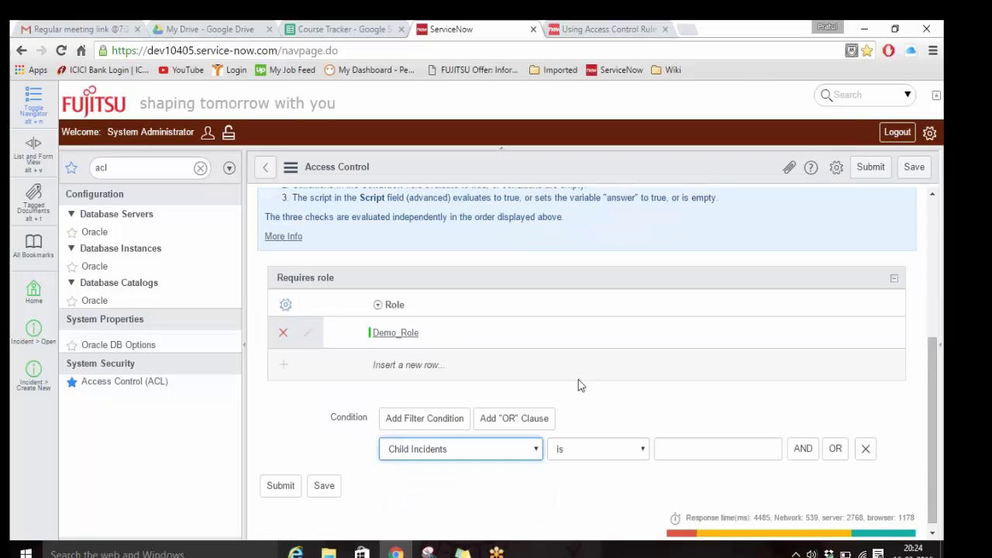
Review the new rule's name and operation, the three access checks, the required role and the condition.
scroll(580, 386, up, 3)
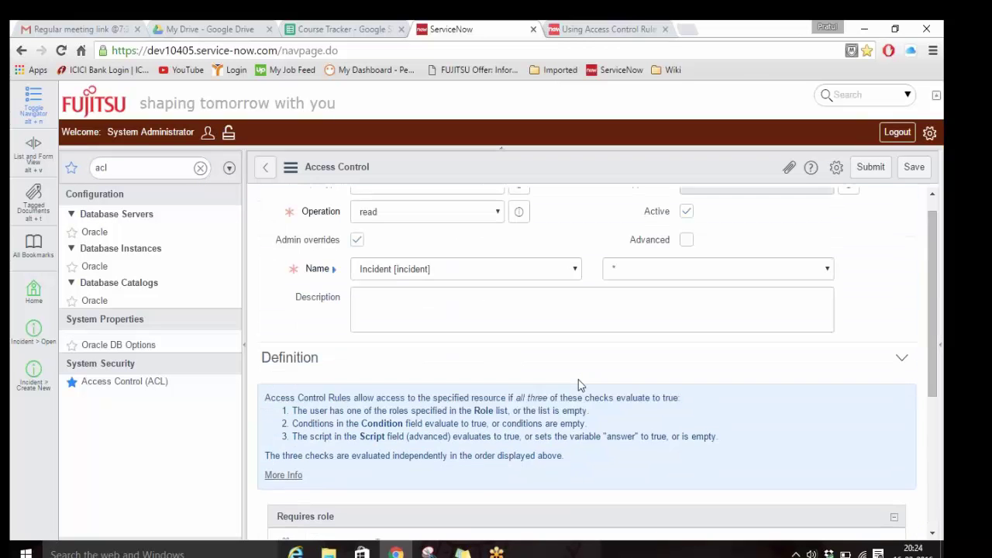
scroll(580, 385, down, 1)
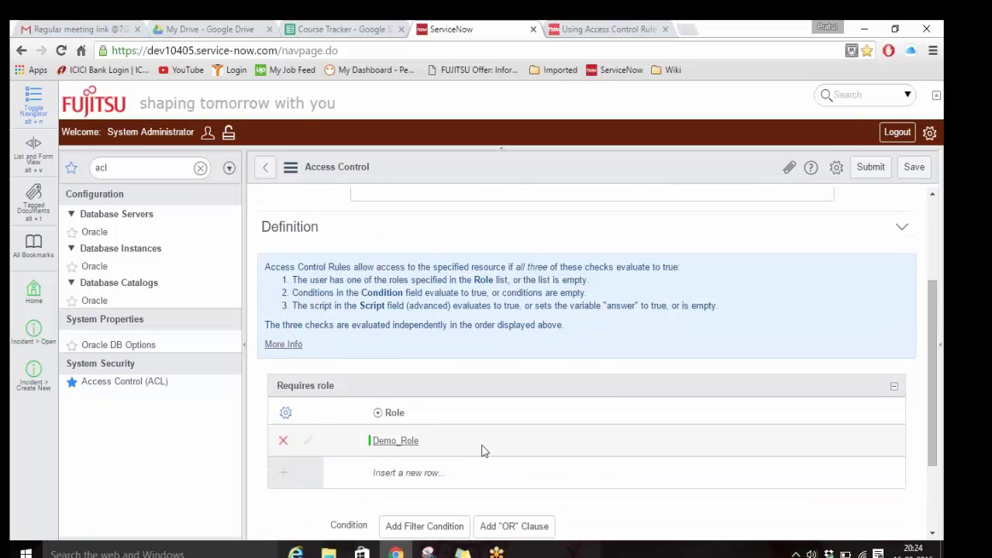
scroll(536, 417, up, 2)
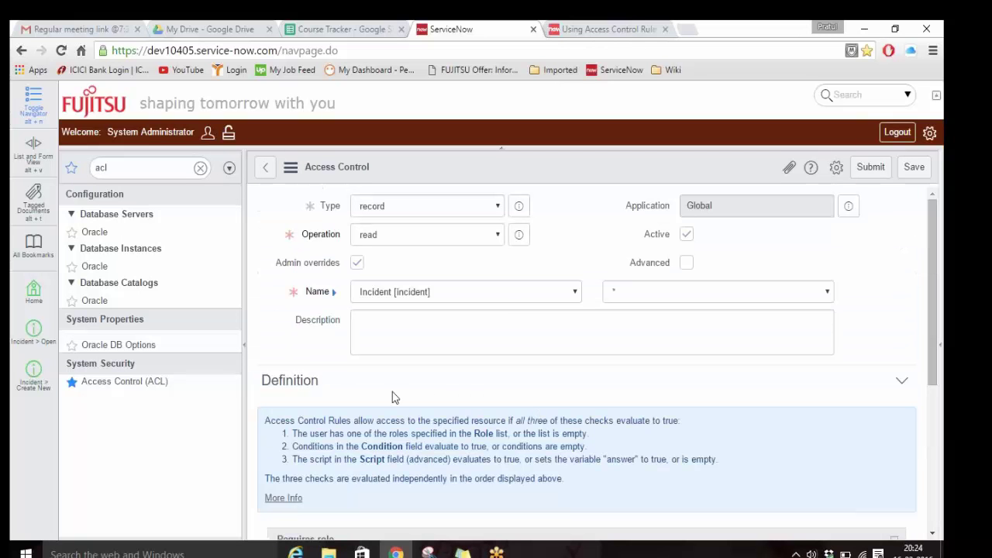
scroll(585, 295, down, 3)
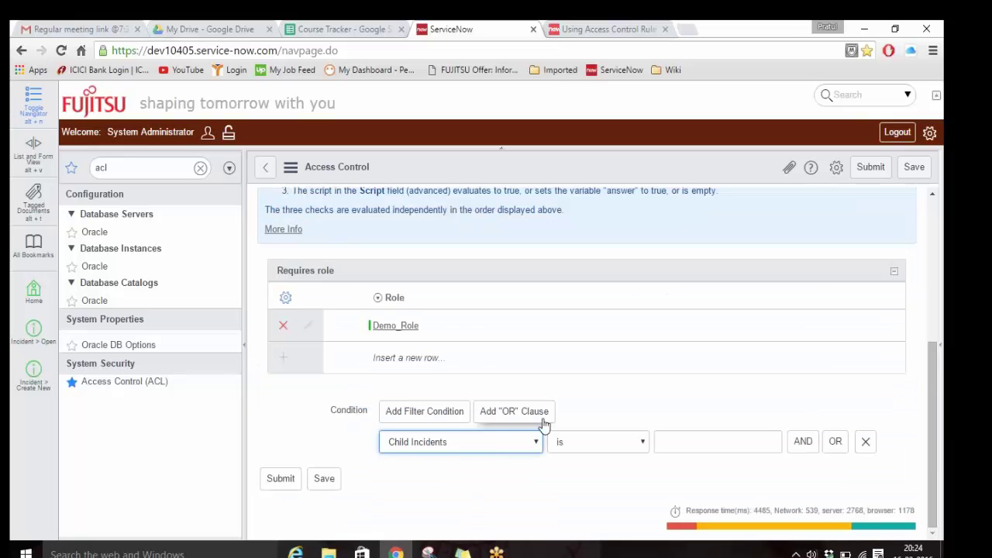
click(618, 419)
scroll(618, 418, up, 3)
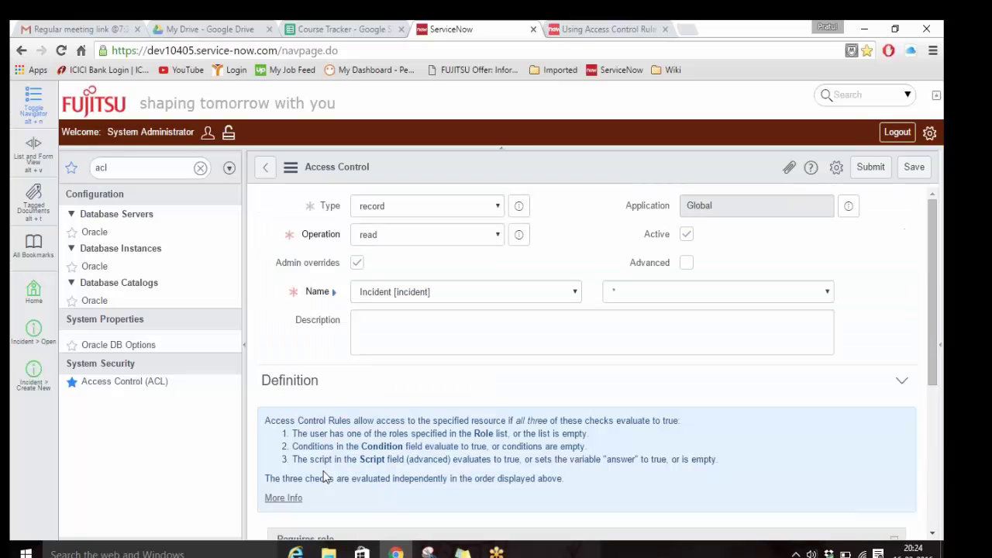
scroll(324, 477, down, 1)
scroll(324, 477, up, 1)
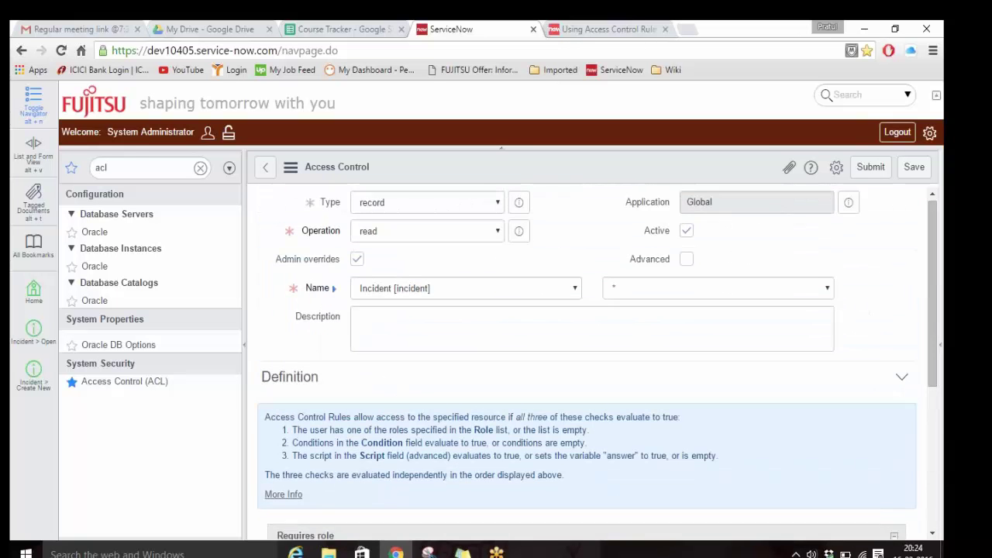
Open the Access Control (ACL) list, discarding the unsaved rule, and filter its names with *incident.
click(114, 381)
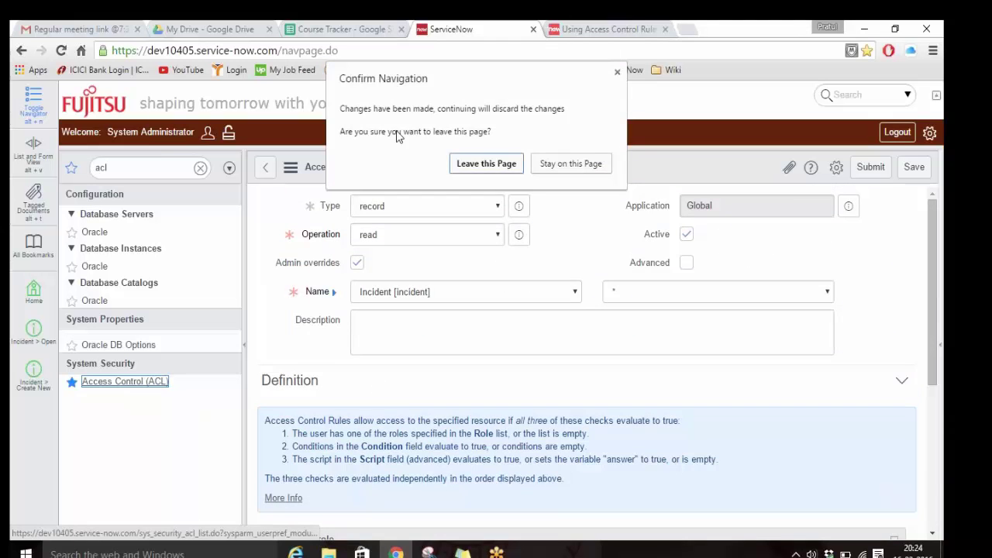
click(473, 163)
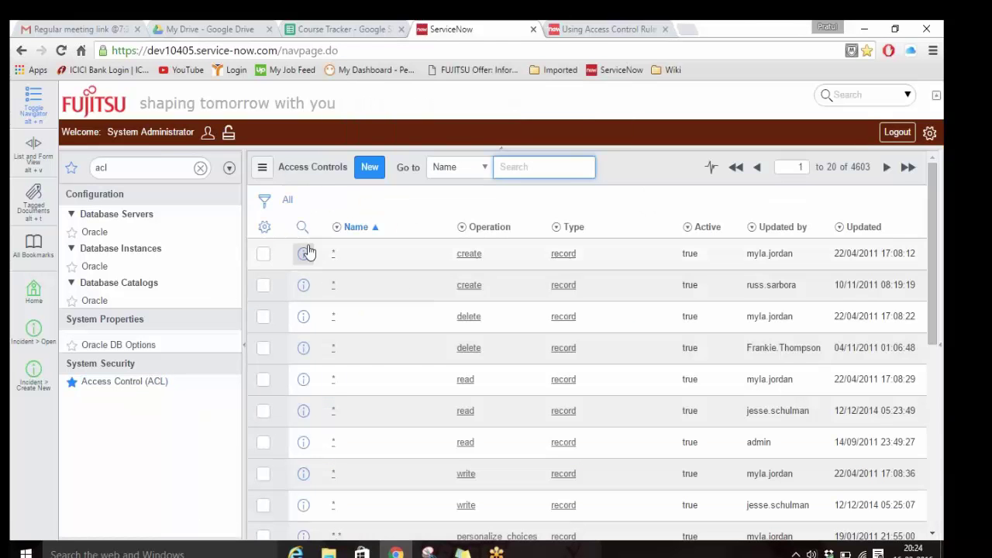
click(302, 228)
click(347, 254)
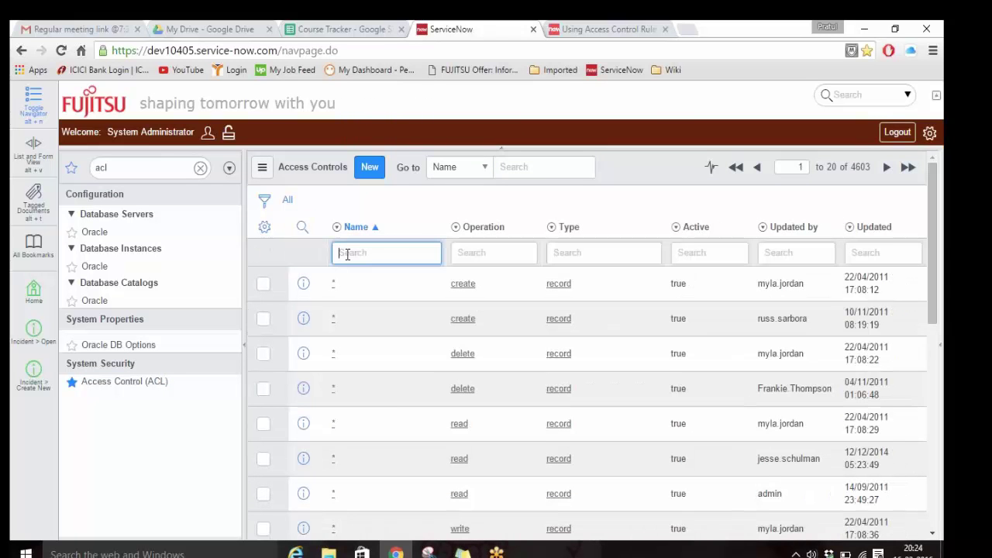
text(*incide)
text(nt)
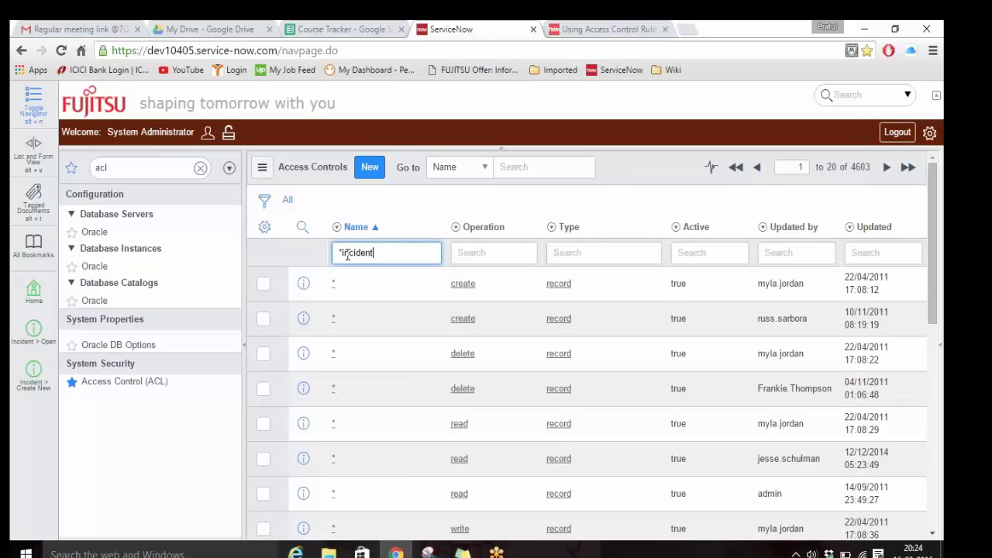
key(Return)
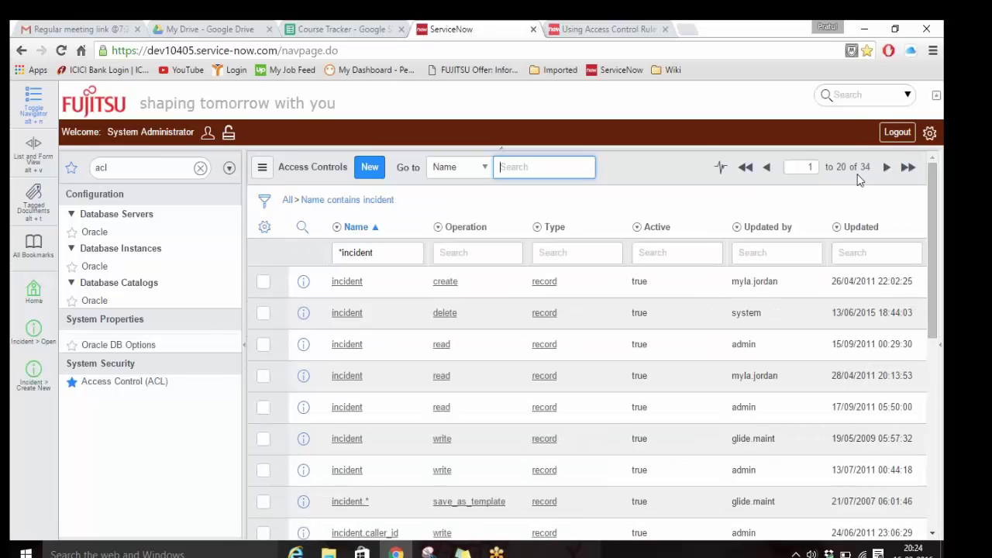
Narrow the list to rules with the read operation and open all three incident rules, the first two in separate browser tabs.
right_click(472, 346)
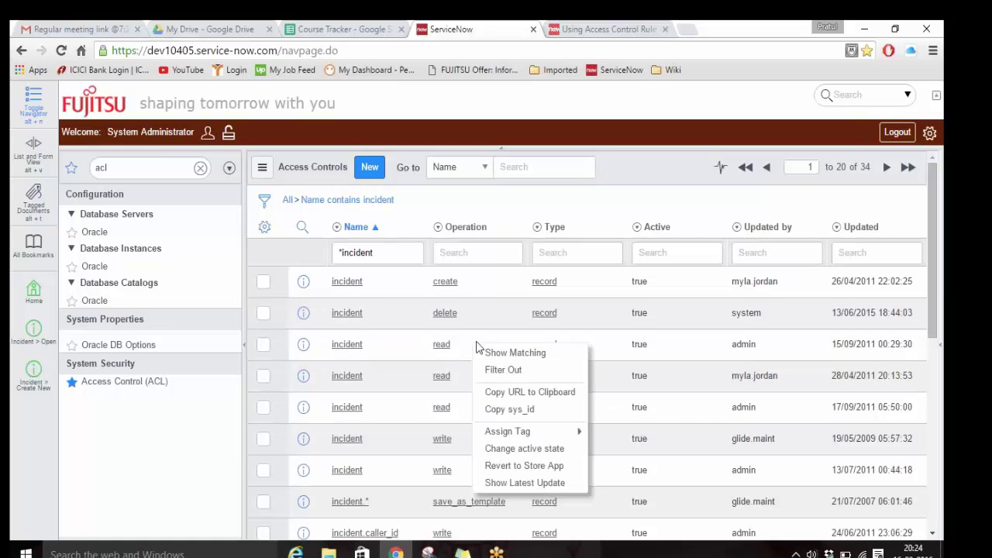
click(526, 356)
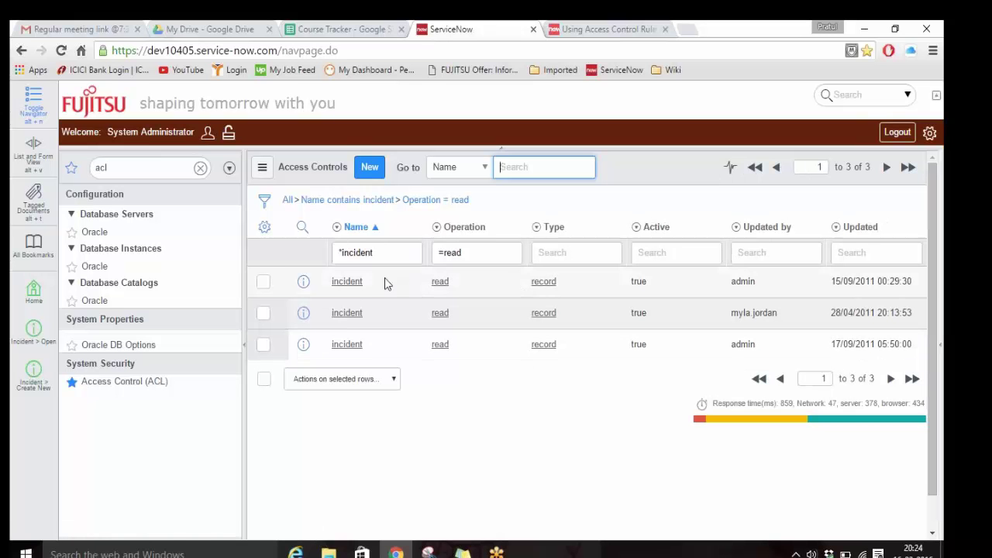
middle_click(350, 286)
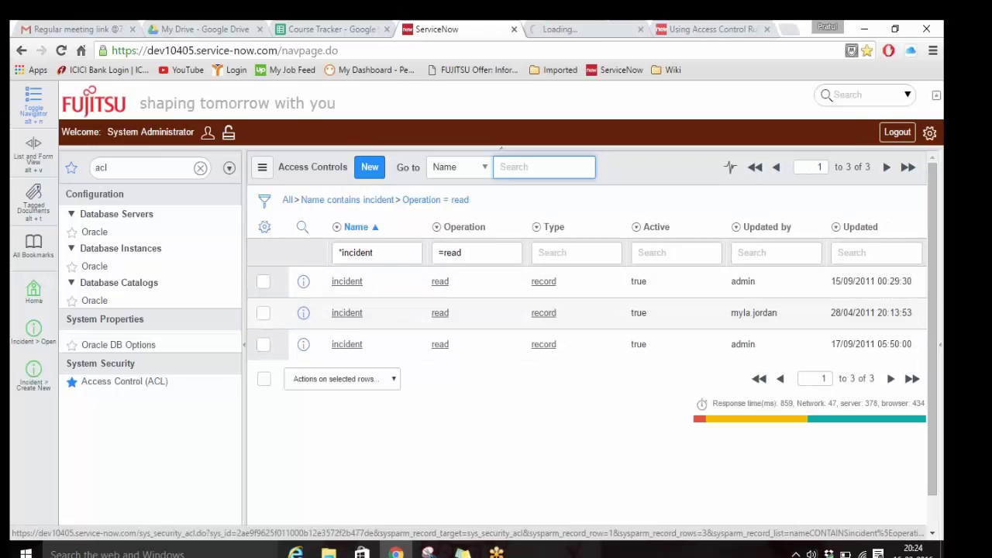
middle_click(349, 316)
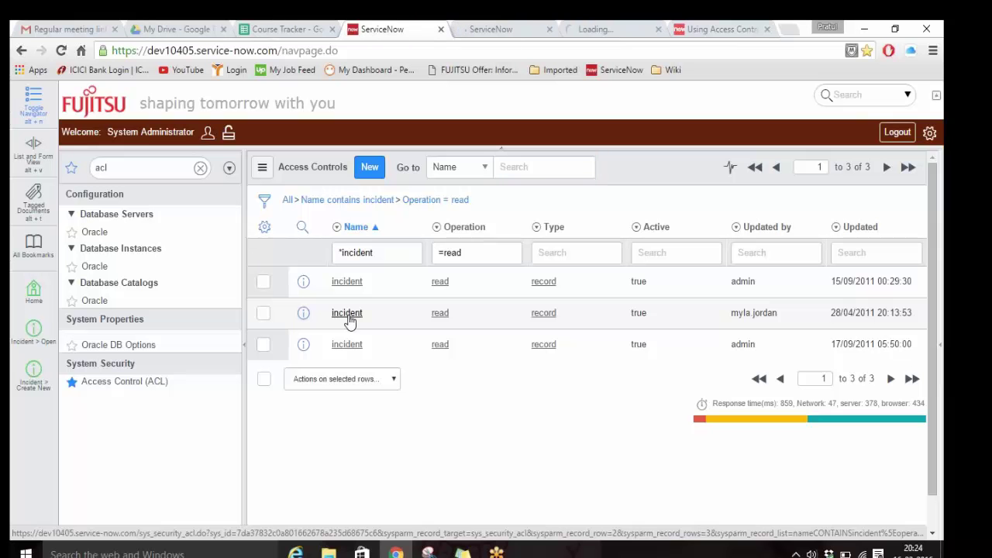
click(349, 348)
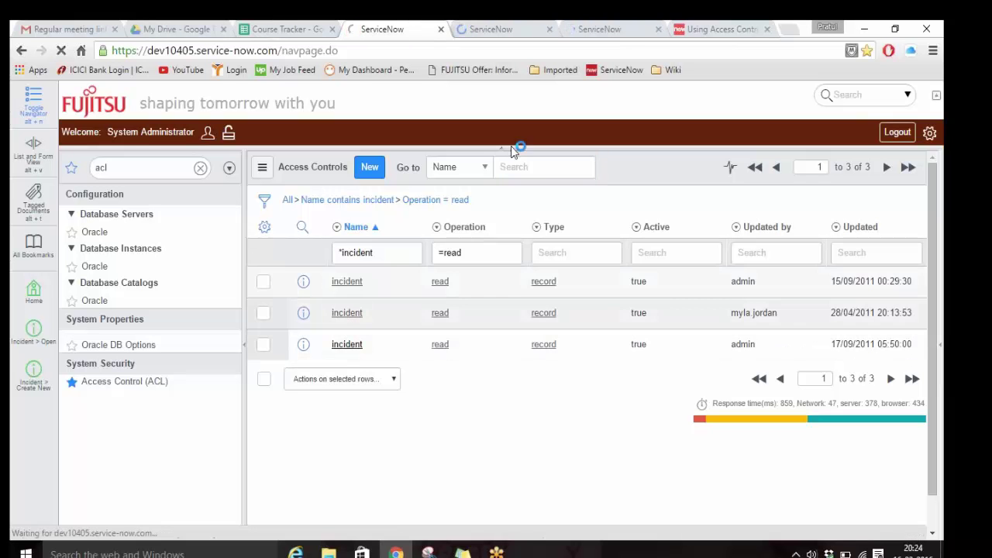
Examine the opened_by, caller_id and watch_list checks in the script of the incident read rule for openers, callers and watchers.
scroll(476, 217, down, 3)
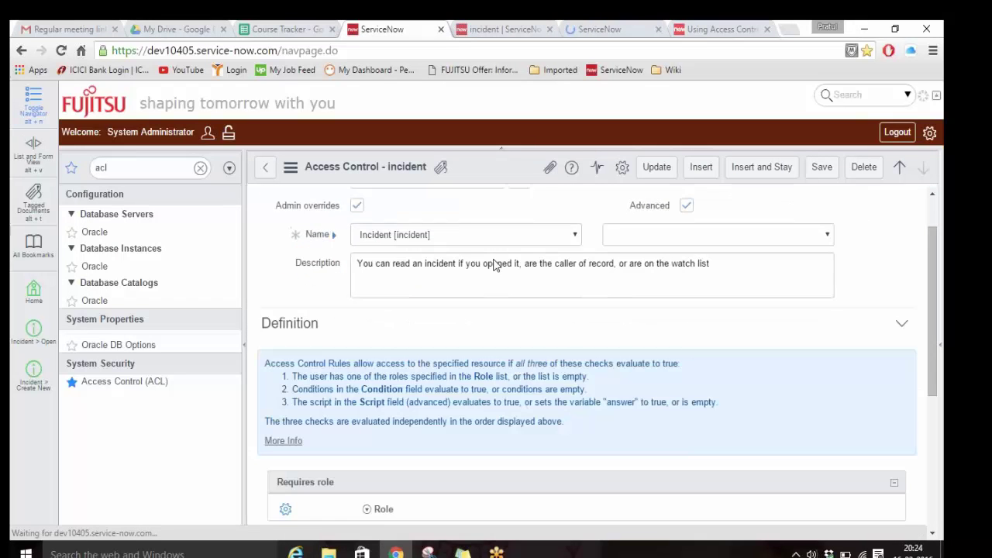
scroll(543, 356, down, 2)
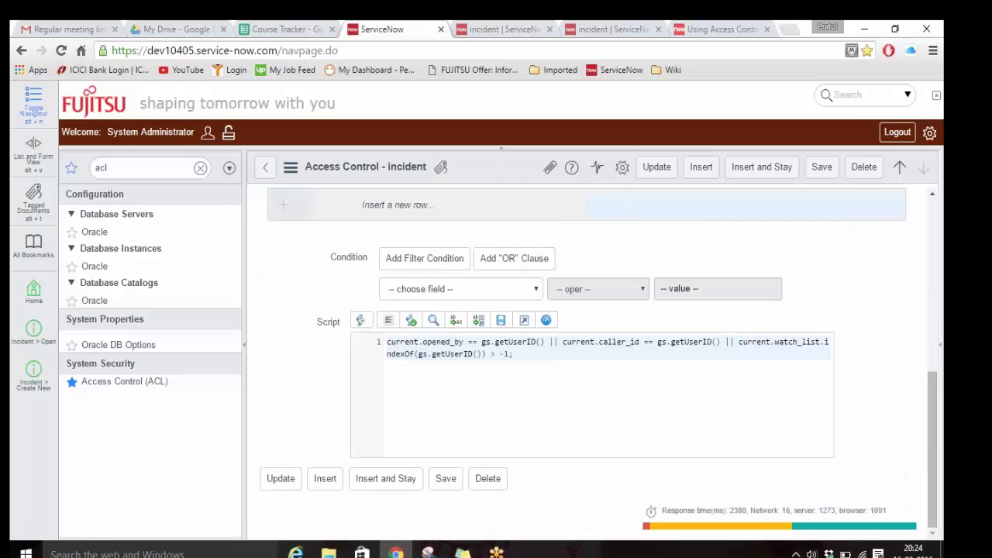
scroll(535, 380, up, 1)
scroll(488, 469, down, 1)
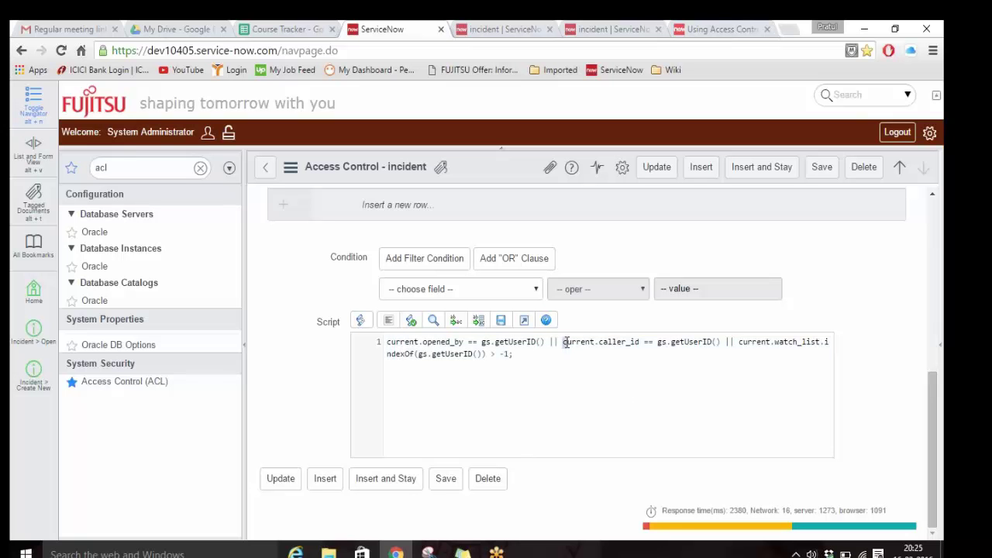
drag(565, 342, 641, 341)
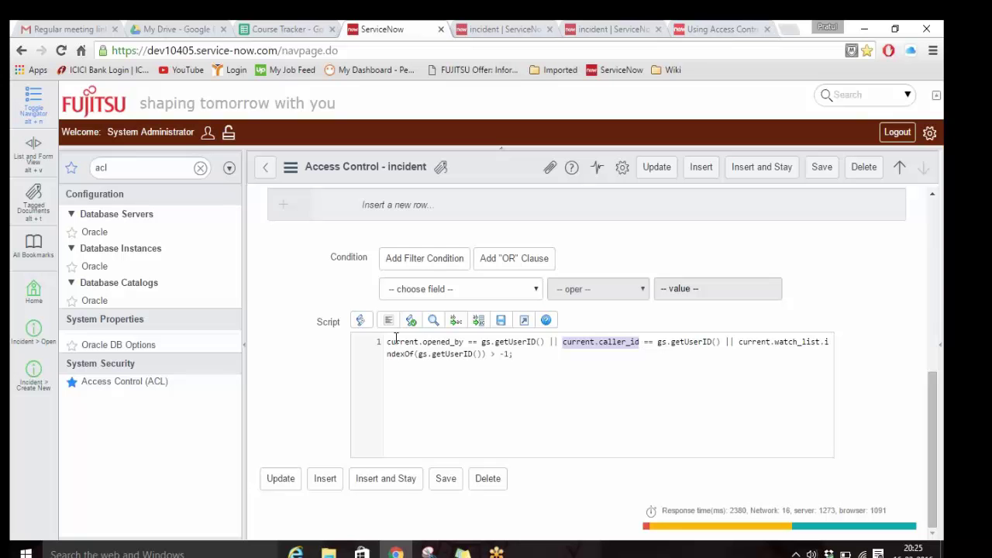
drag(390, 342, 448, 342)
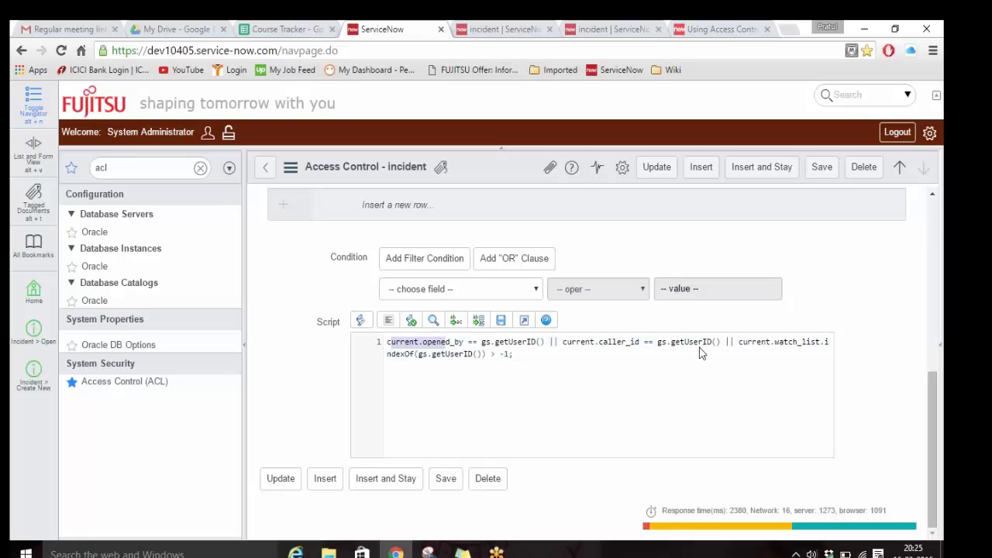
drag(739, 342, 754, 372)
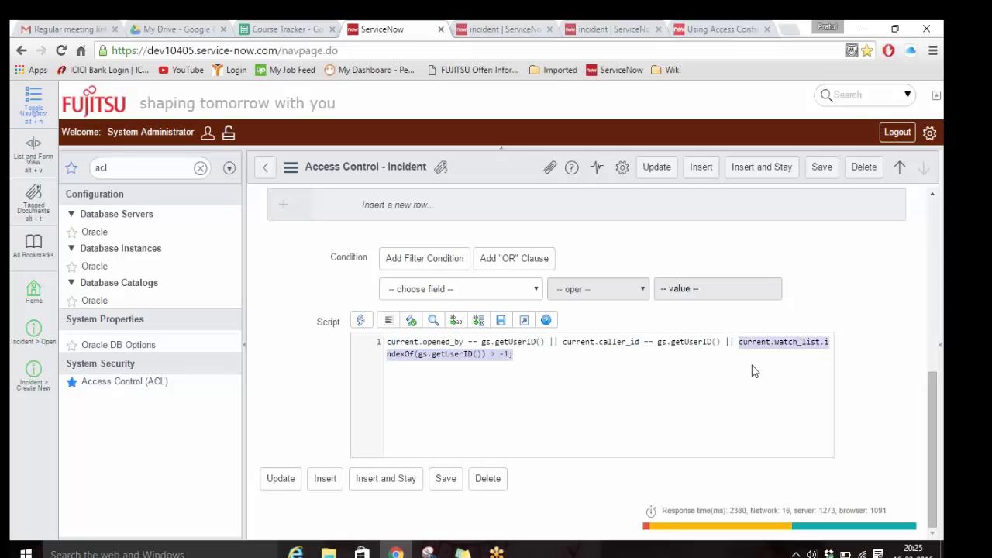
scroll(752, 372, up, 5)
Switch to the incident read rule for approvers and examine its g_approval_form_request script.
click(501, 29)
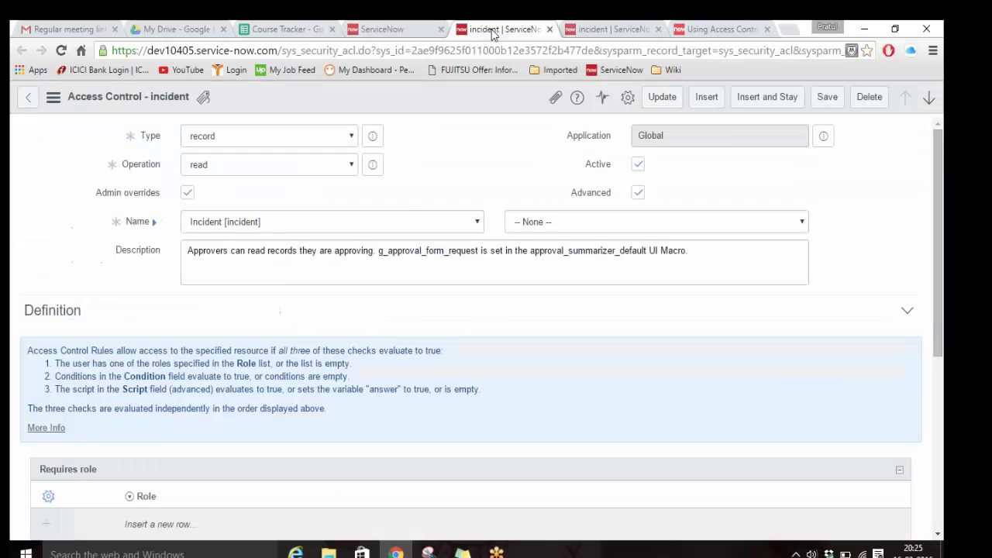
scroll(535, 231, down, 5)
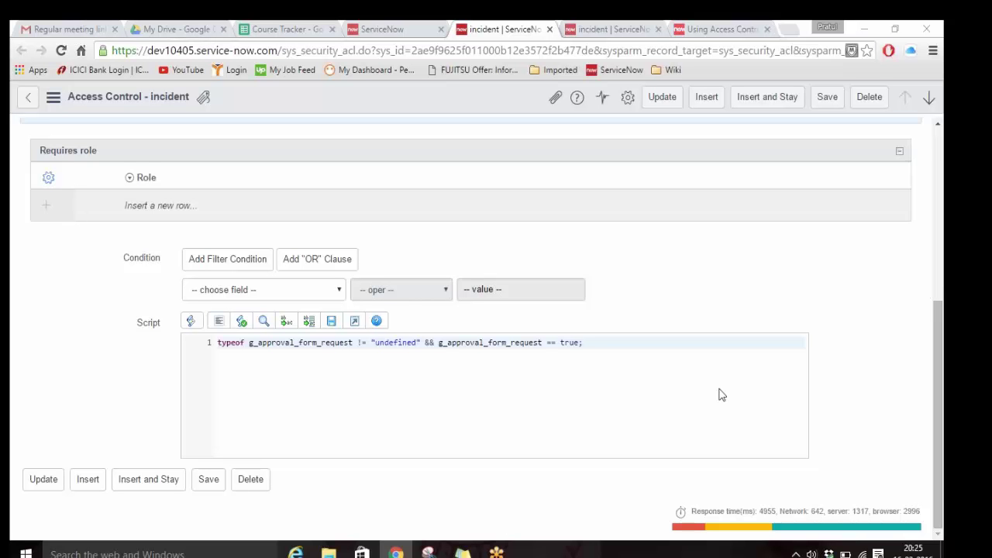
drag(609, 354, 217, 343)
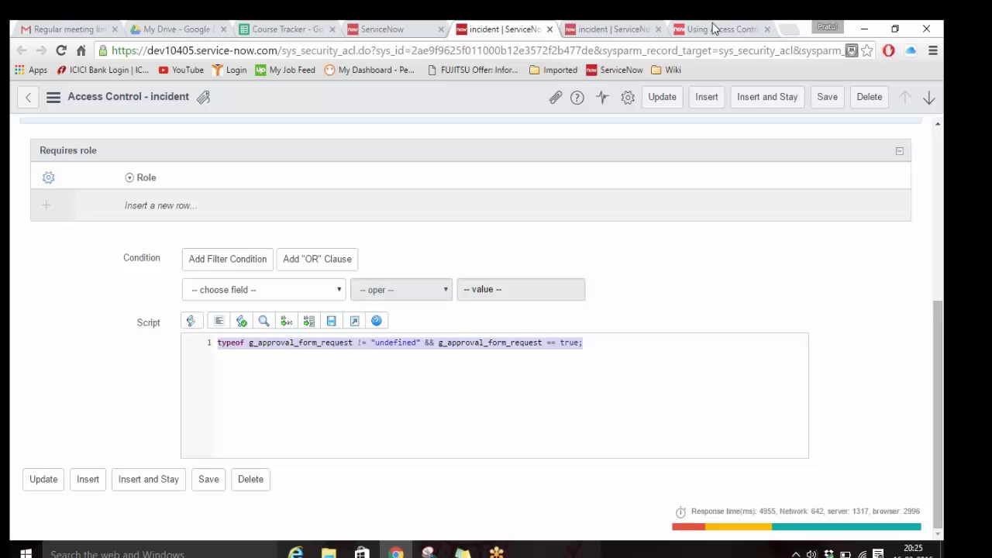
Switch to the incident read rule for the itil role and examine its description, required role and condition.
click(630, 29)
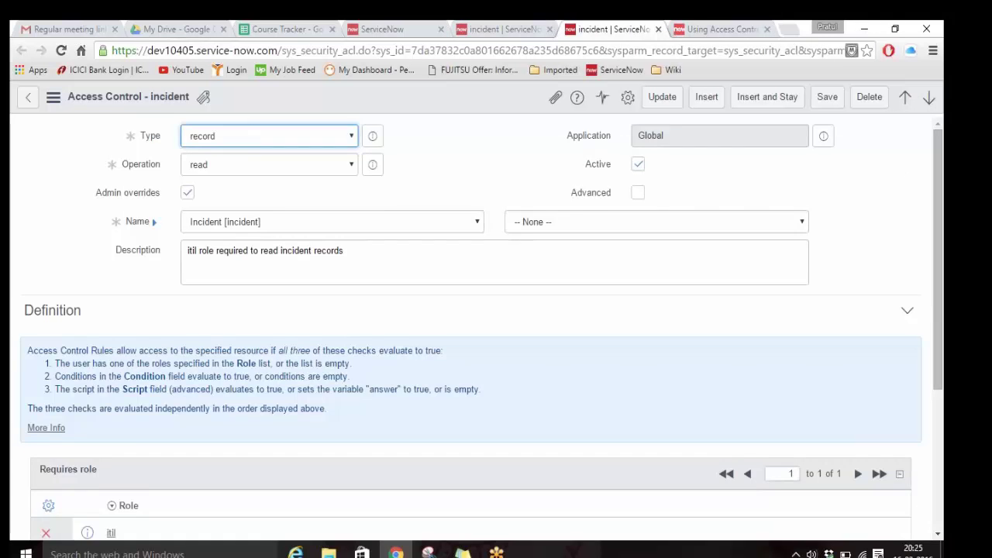
scroll(501, 237, down, 3)
scroll(558, 268, down, 1)
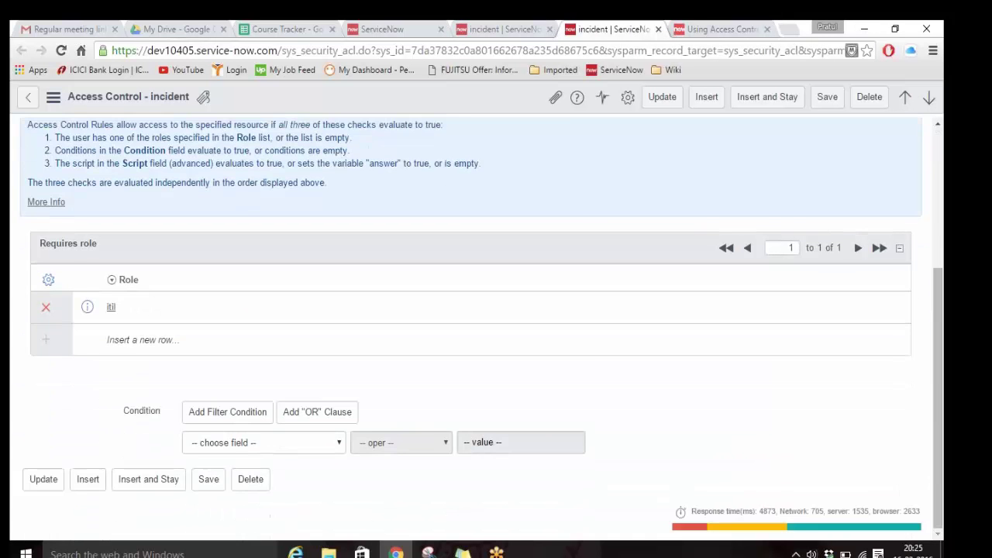
scroll(558, 267, up, 3)
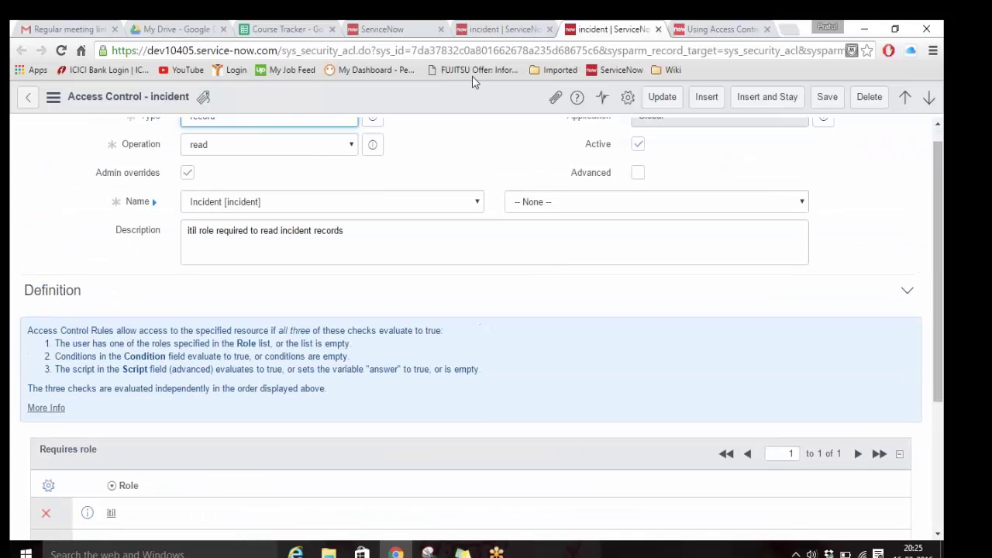
Return to the main ServiceNow tab and reopen the Access Control (ACL) list.
click(407, 29)
scroll(590, 349, up, 3)
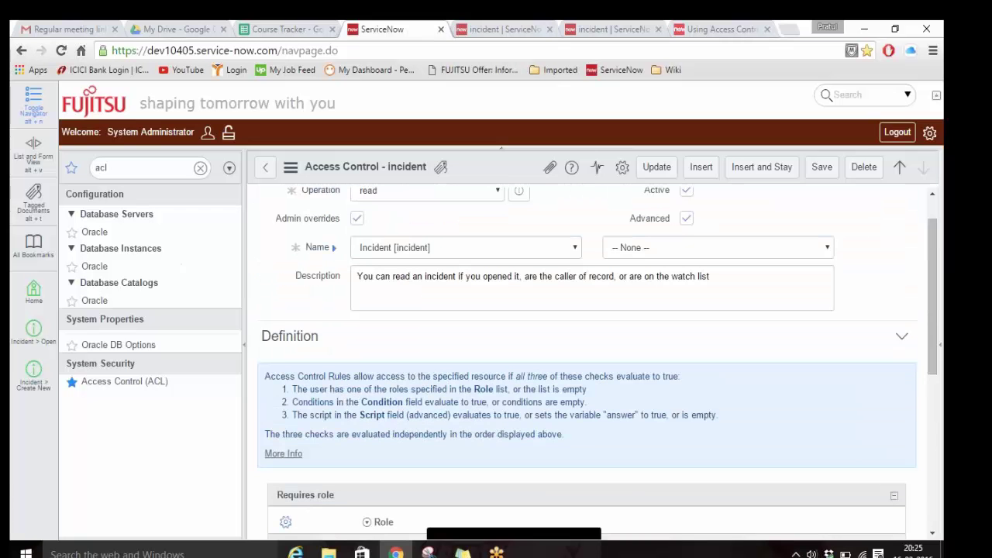
click(102, 382)
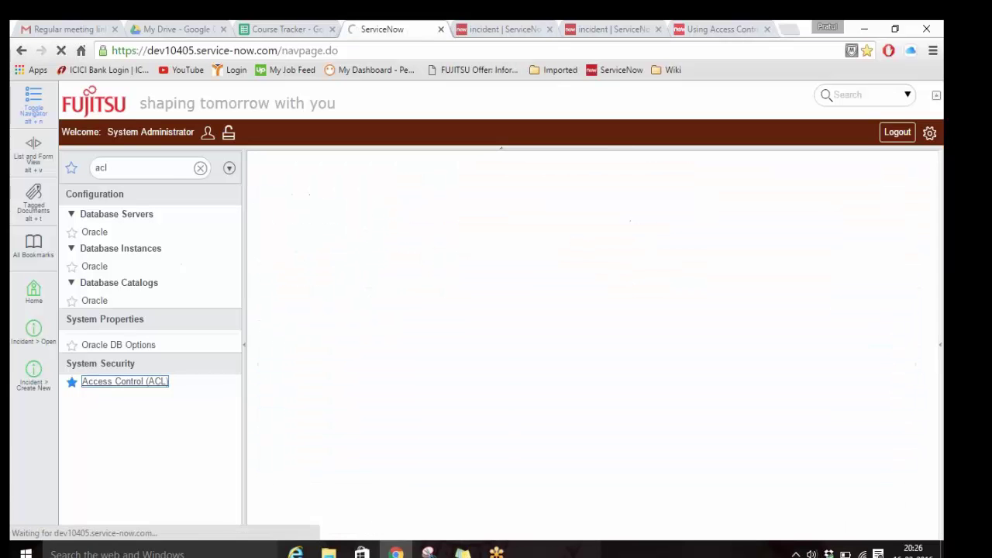
Open a blank access control rule form from the Access Controls list and examine its fields.
click(369, 168)
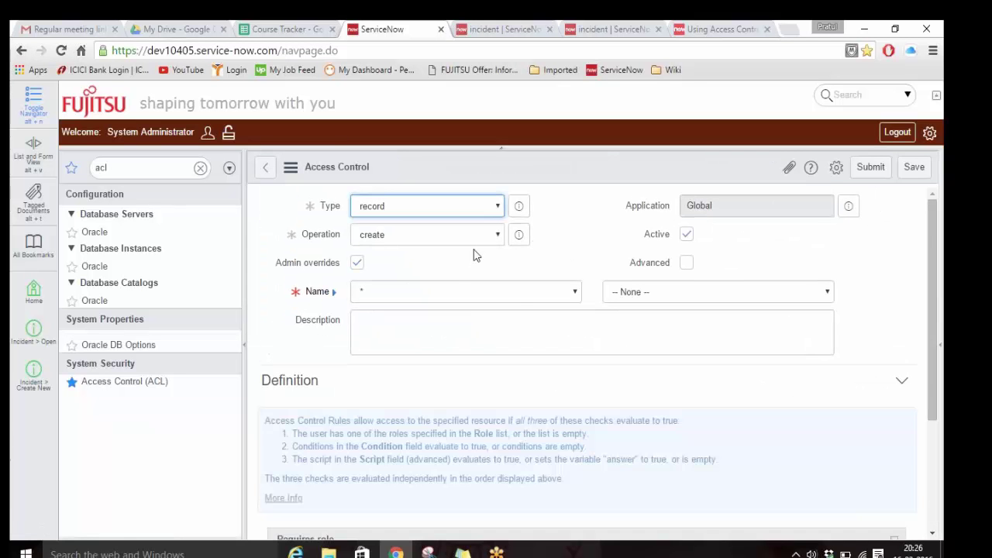
scroll(519, 307, down, 3)
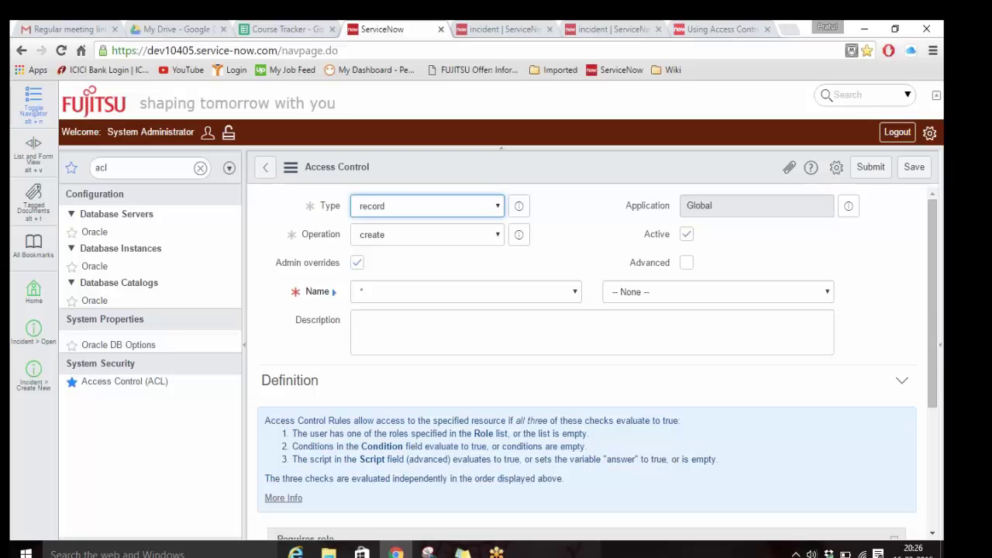
Switch to the Using Access Control Rules wiki article and examine the ACL rule workflow diagram in its Overview section.
click(695, 29)
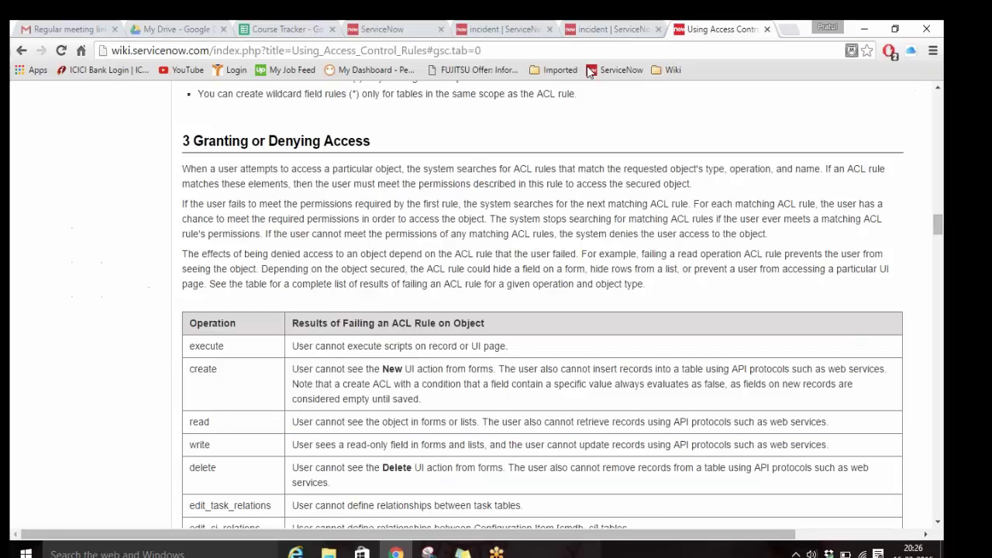
scroll(542, 303, up, 10)
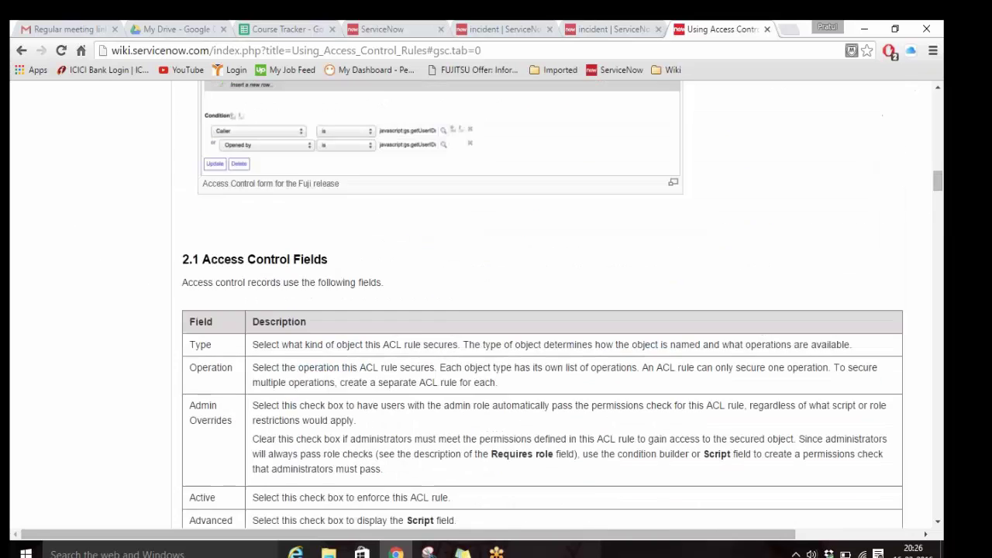
scroll(542, 302, up, 10)
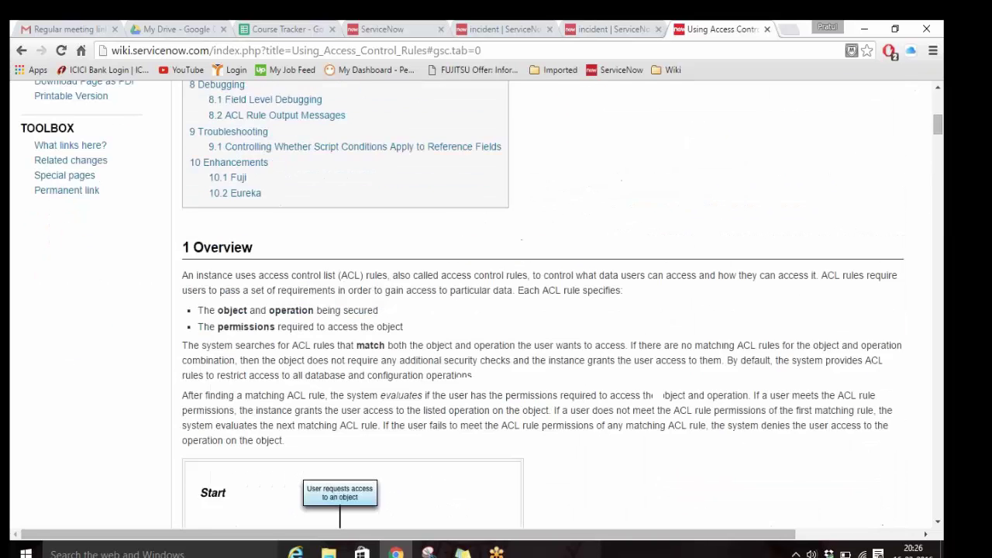
scroll(656, 364, down, 3)
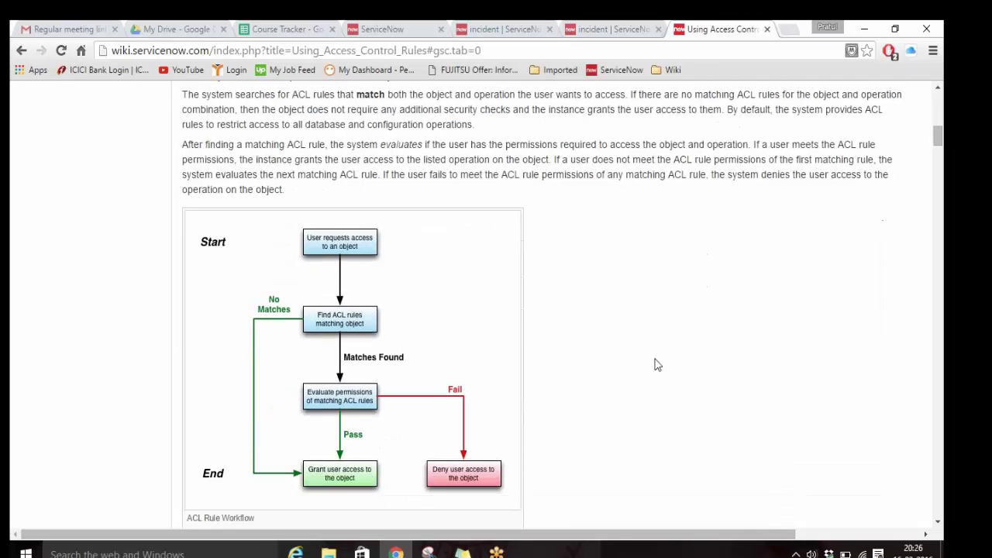
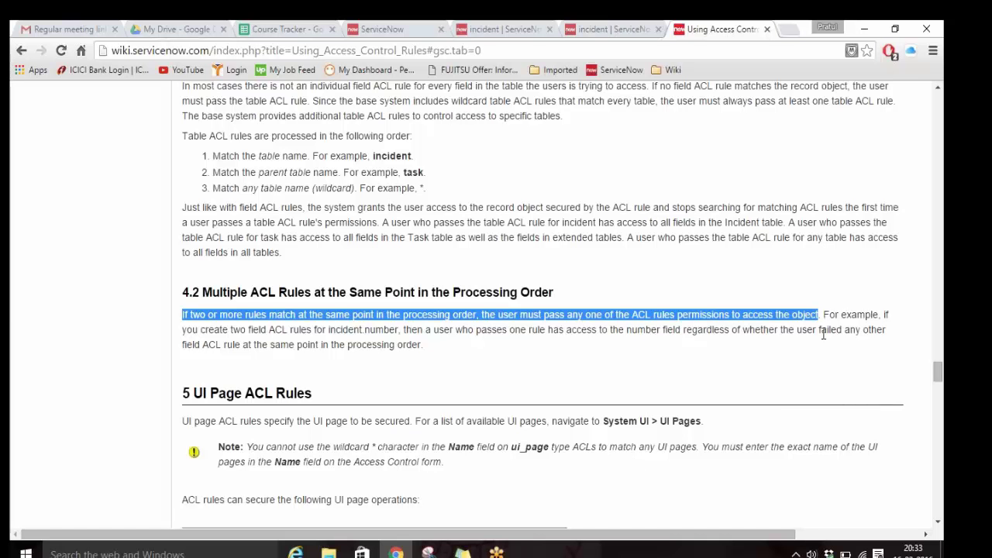
Read the wiki article from multiple ACL rules at the same processing point through UI page, processor, script include, debugging and troubleshooting sections.
scroll(746, 344, up, 1)
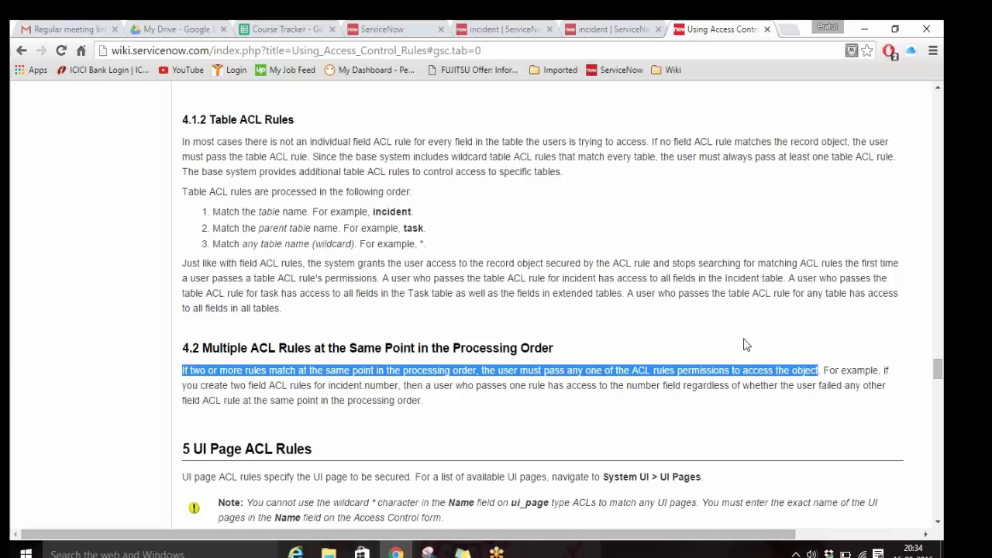
scroll(747, 344, down, 3)
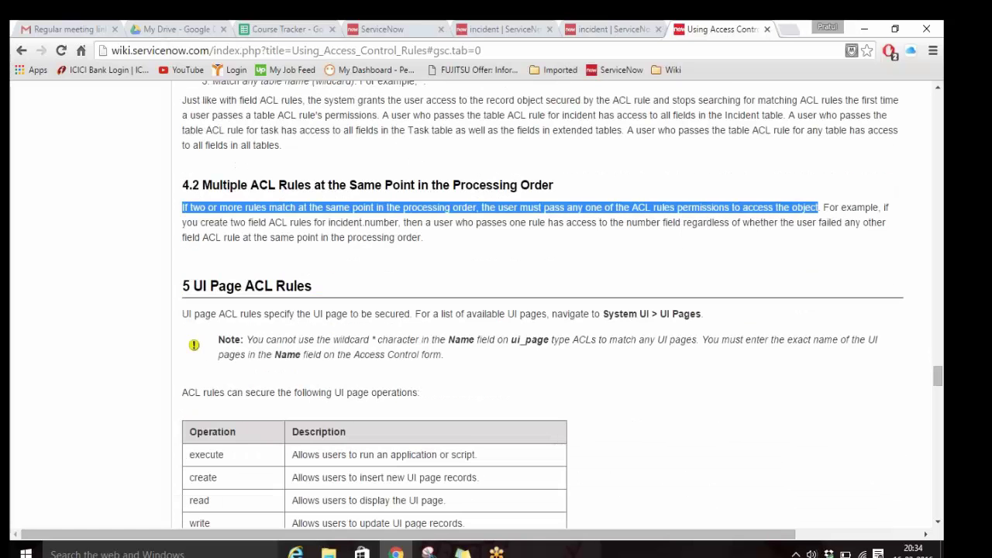
scroll(543, 310, down, 4)
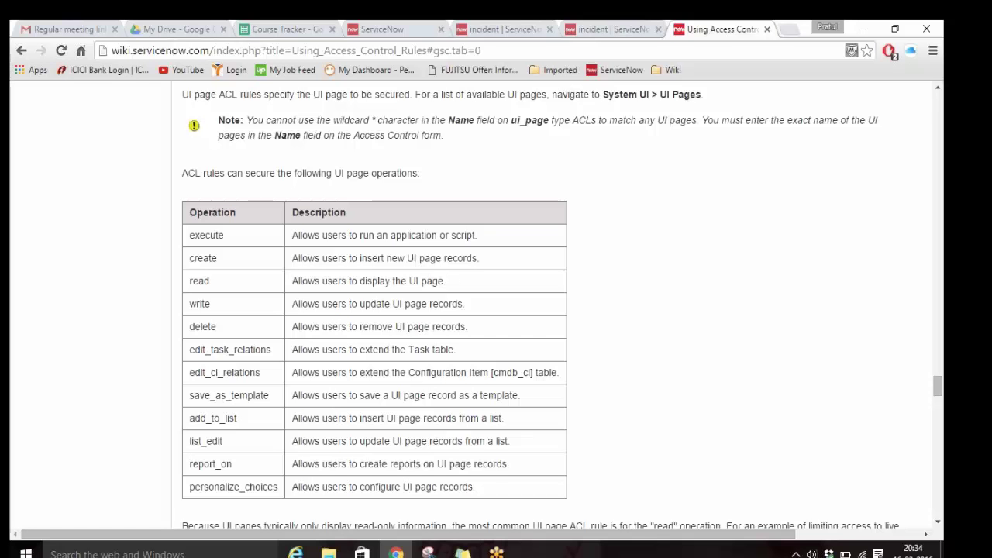
scroll(751, 325, down, 4)
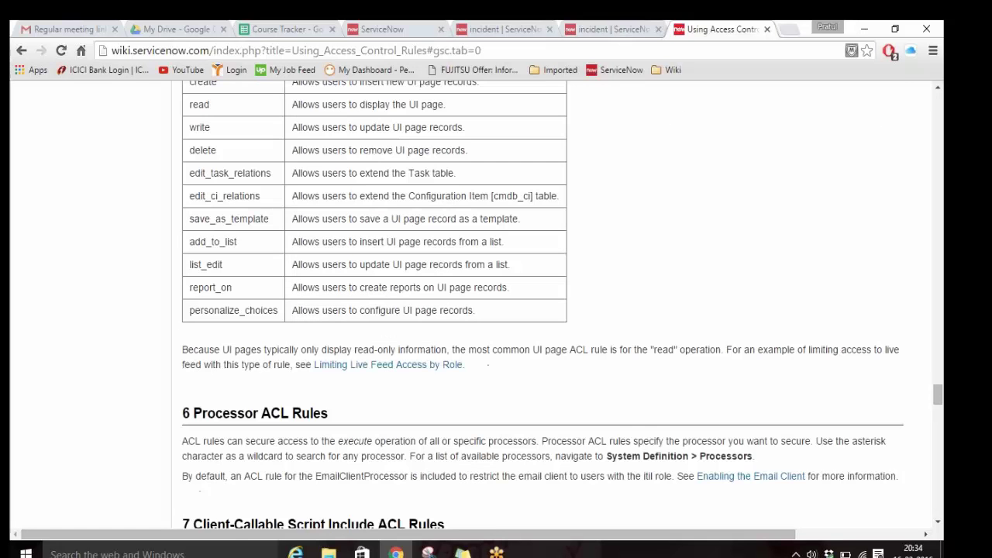
scroll(751, 325, down, 9)
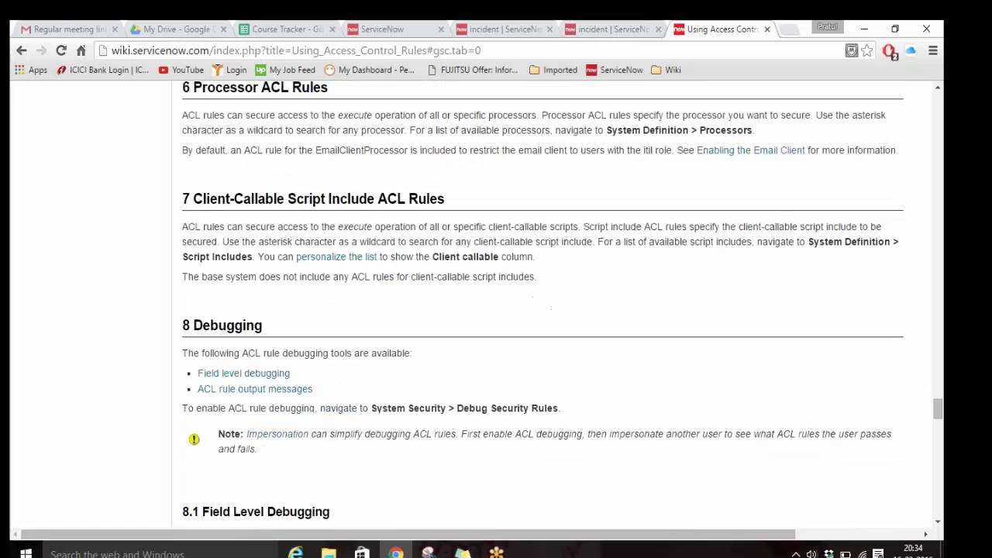
scroll(543, 311, down, 10)
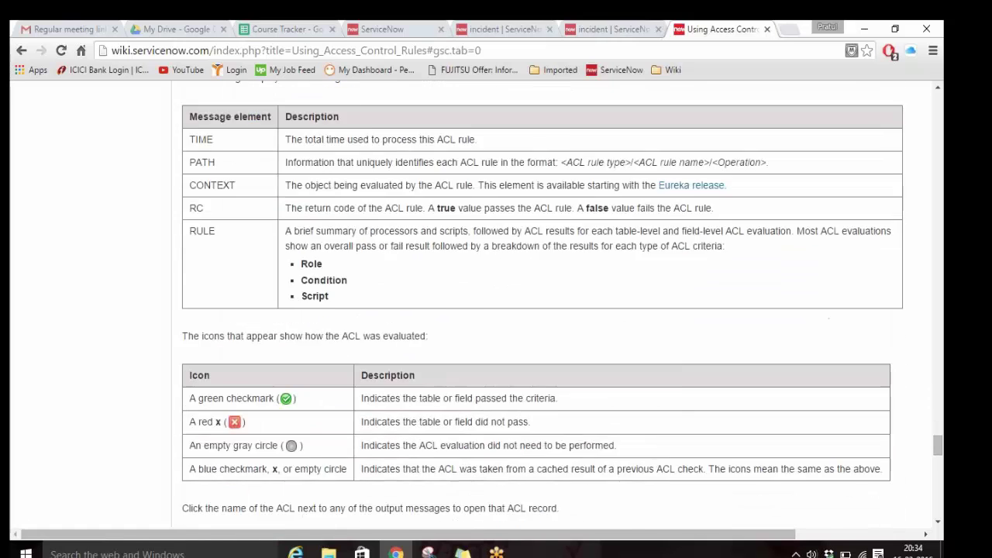
scroll(542, 310, down, 10)
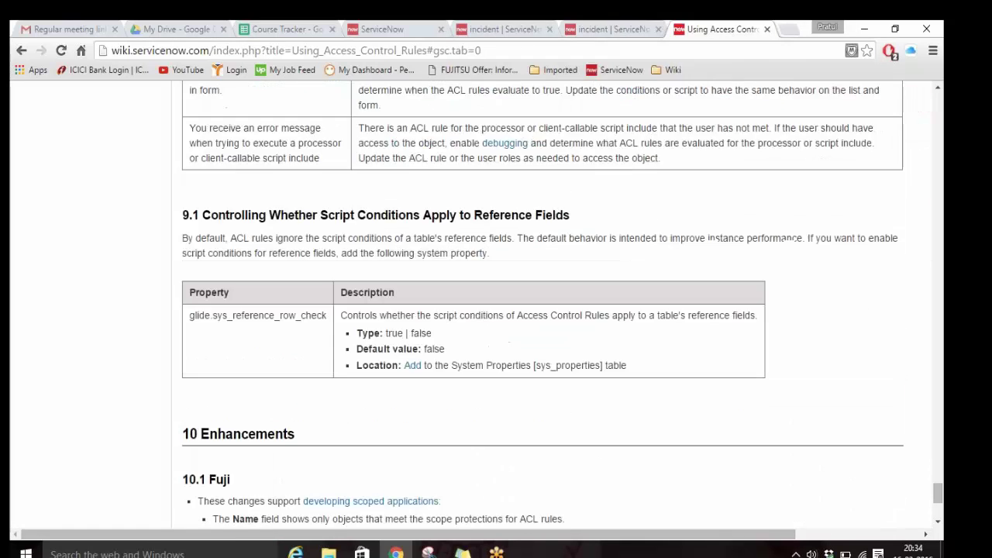
scroll(543, 310, up, 2)
scroll(543, 310, up, 4)
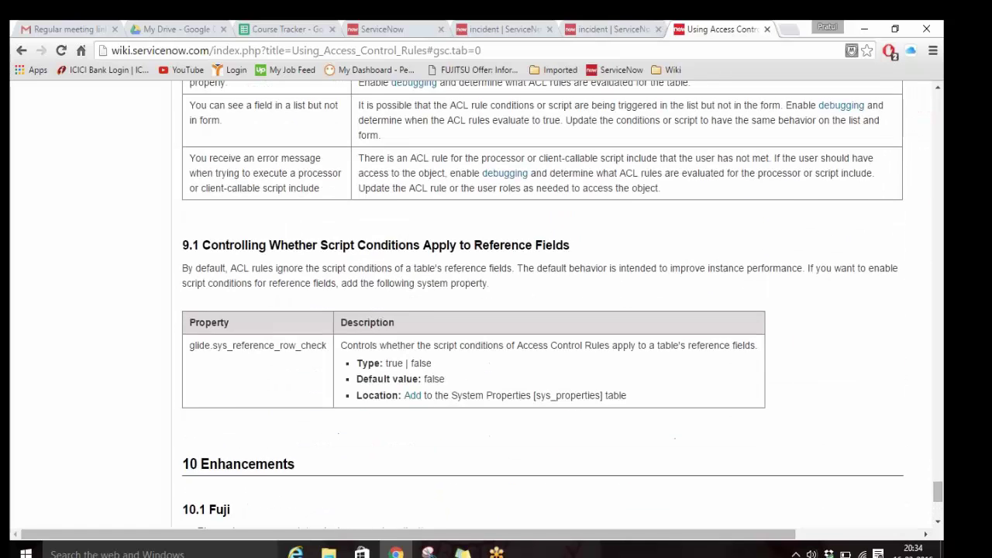
scroll(542, 310, up, 3)
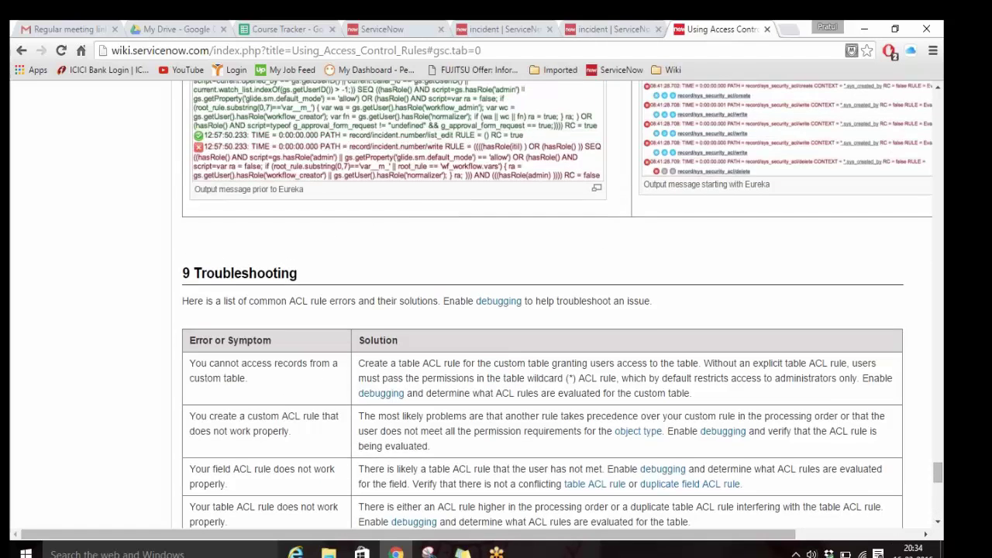
scroll(542, 310, up, 15)
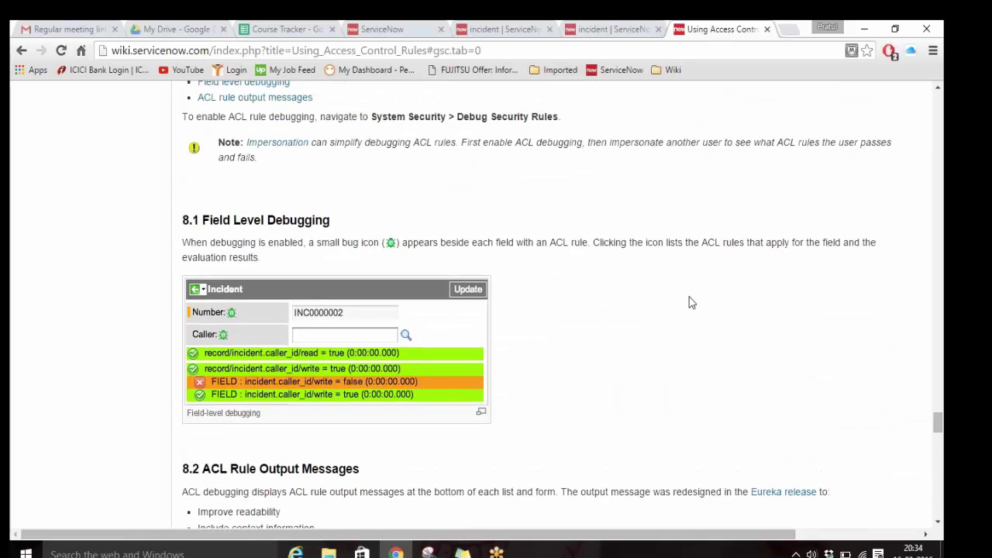
Return to the main ServiceNow tab and filter the application navigator by "debug se" for the security debugging modules.
click(382, 28)
click(127, 160)
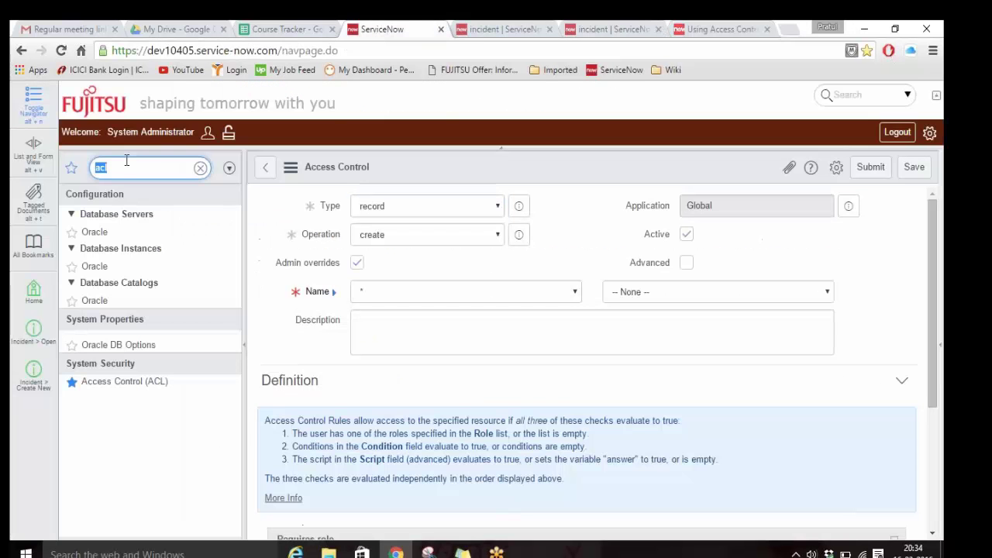
text(debug)
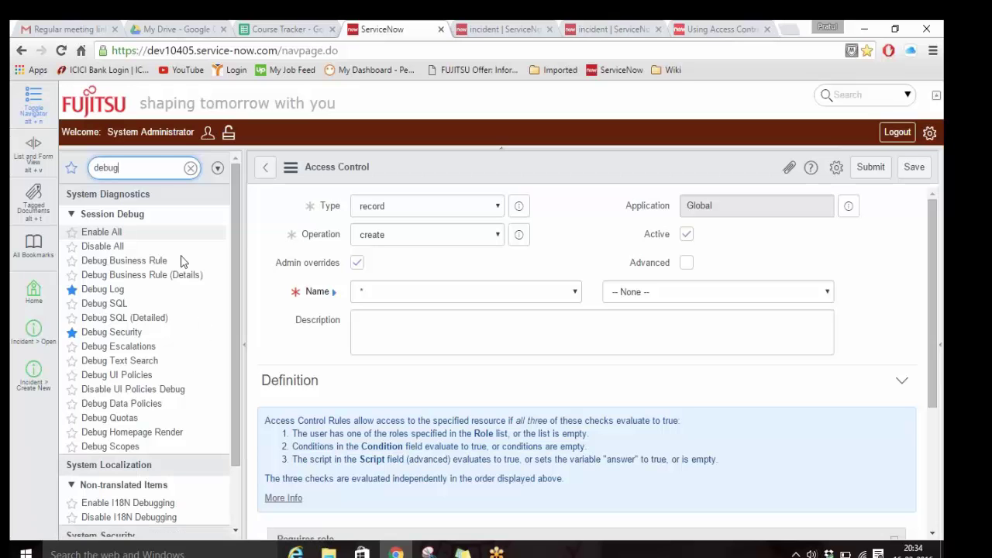
text(se)
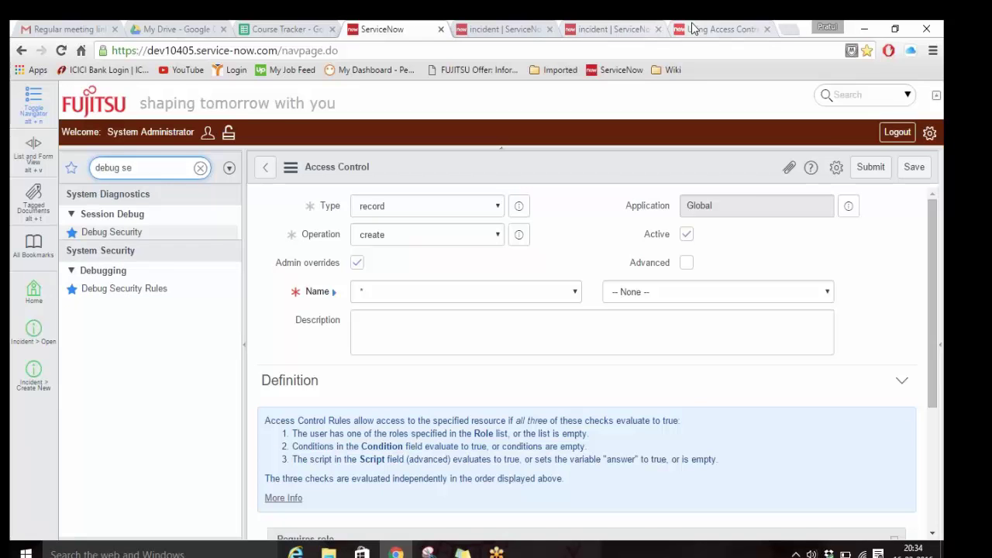
Switch to the wiki's Field Level Debugging section, view the Acl debug.png example image, and return to the article.
click(722, 28)
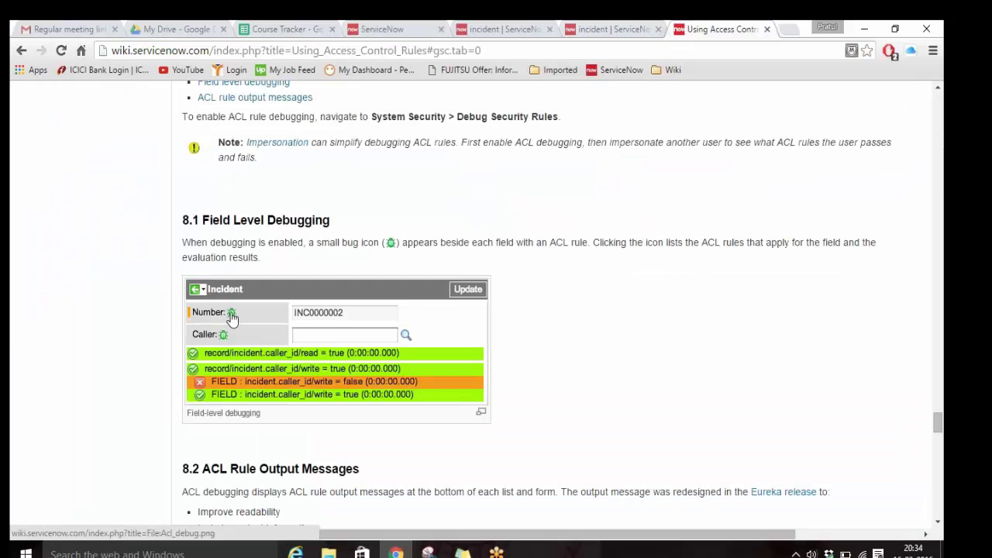
click(222, 339)
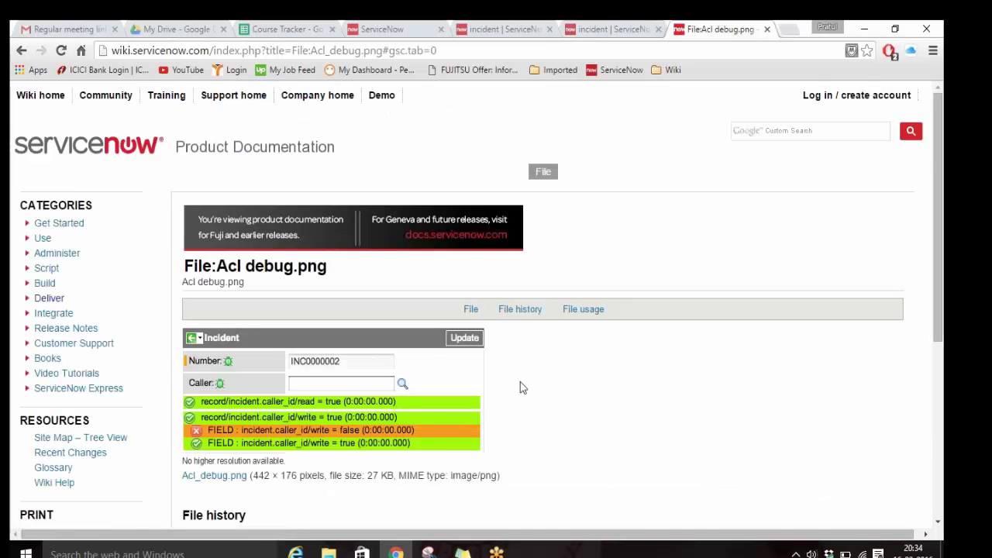
scroll(520, 387, down, 2)
scroll(484, 335, down, 3)
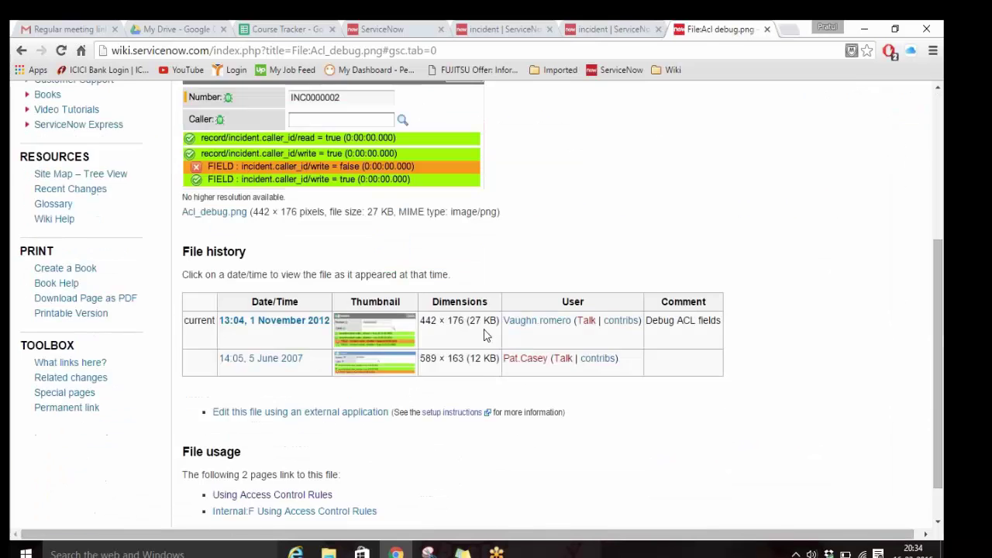
scroll(484, 335, up, 5)
click(21, 50)
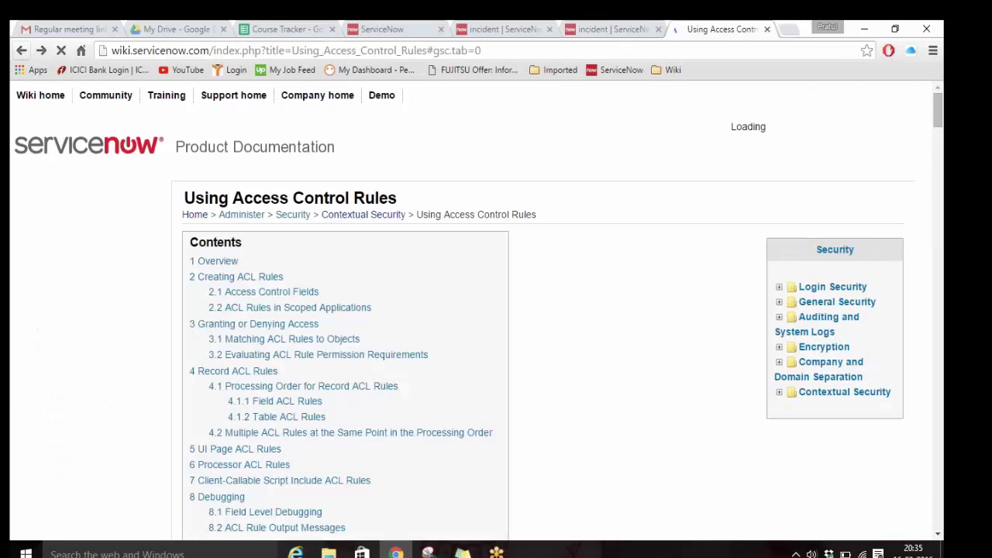
Review the wiki article's sections from Debugging back to Creating ACL Rules.
scroll(543, 310, up, 20)
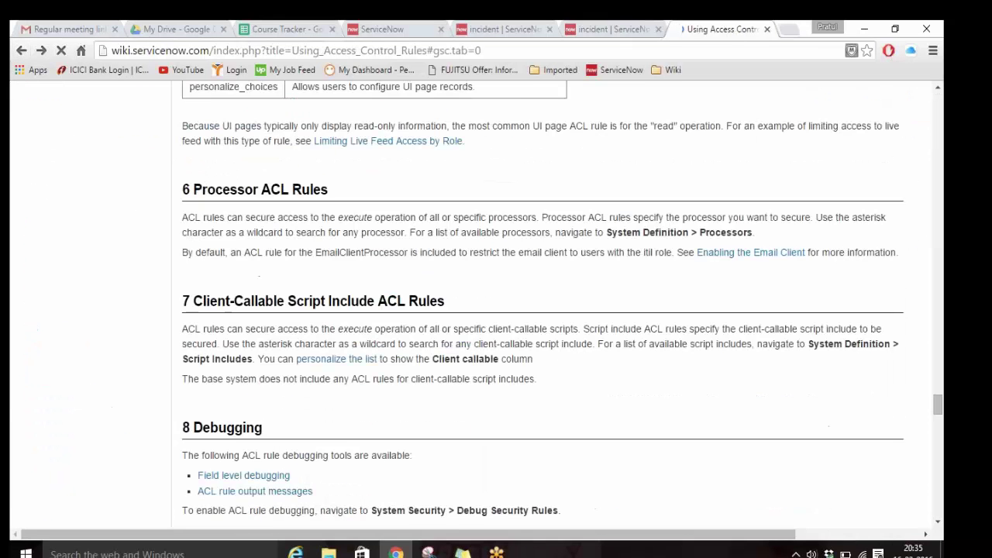
scroll(543, 310, down, 10)
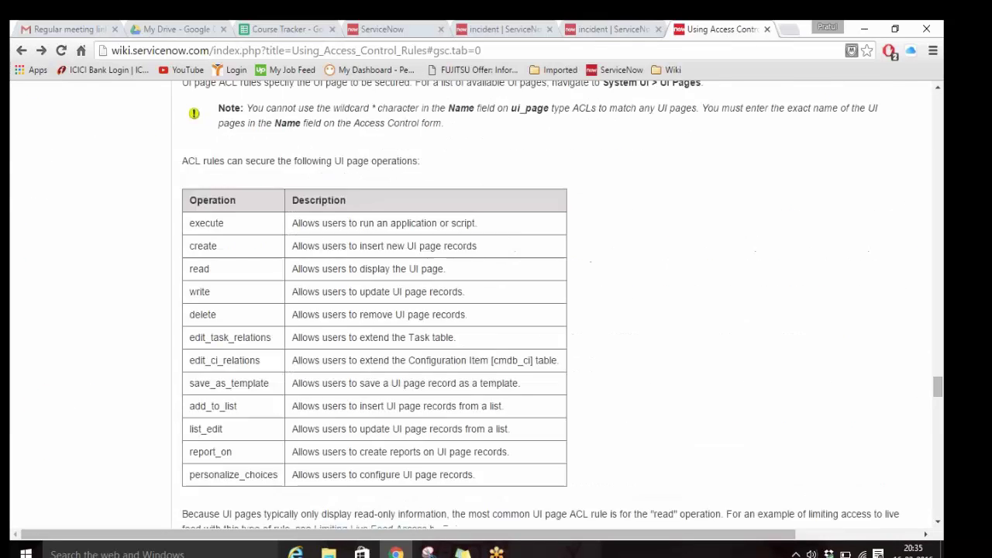
scroll(543, 310, up, 5)
scroll(543, 310, up, 20)
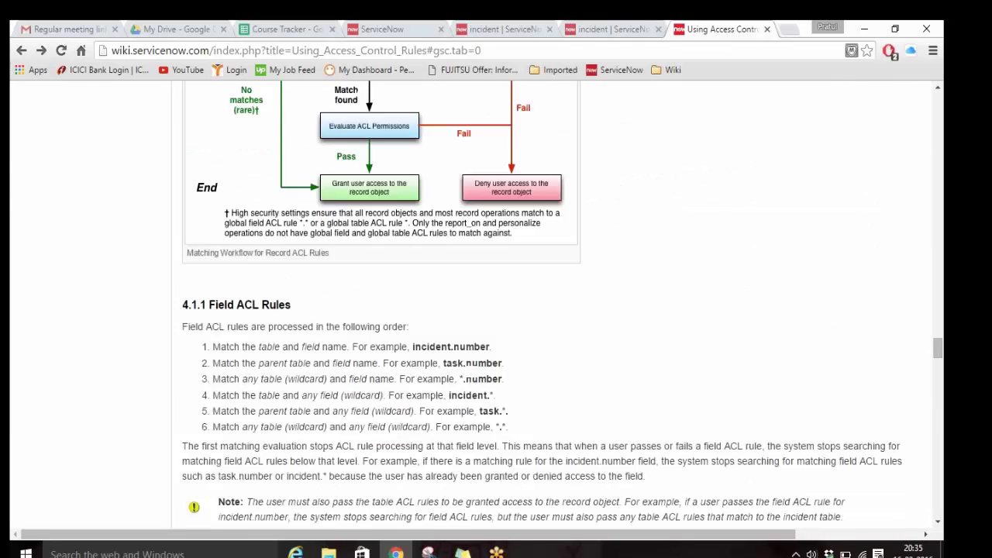
scroll(543, 310, up, 10)
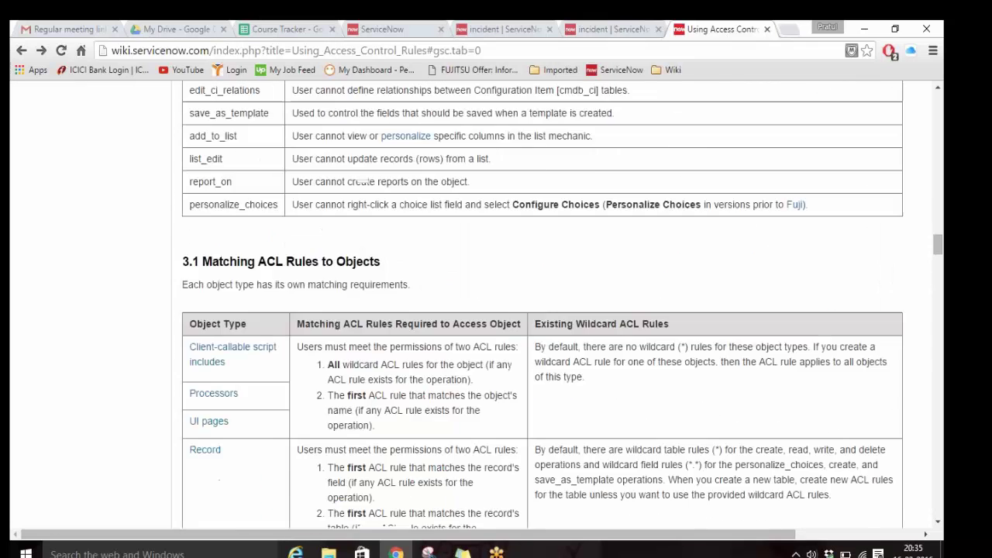
scroll(543, 310, up, 6)
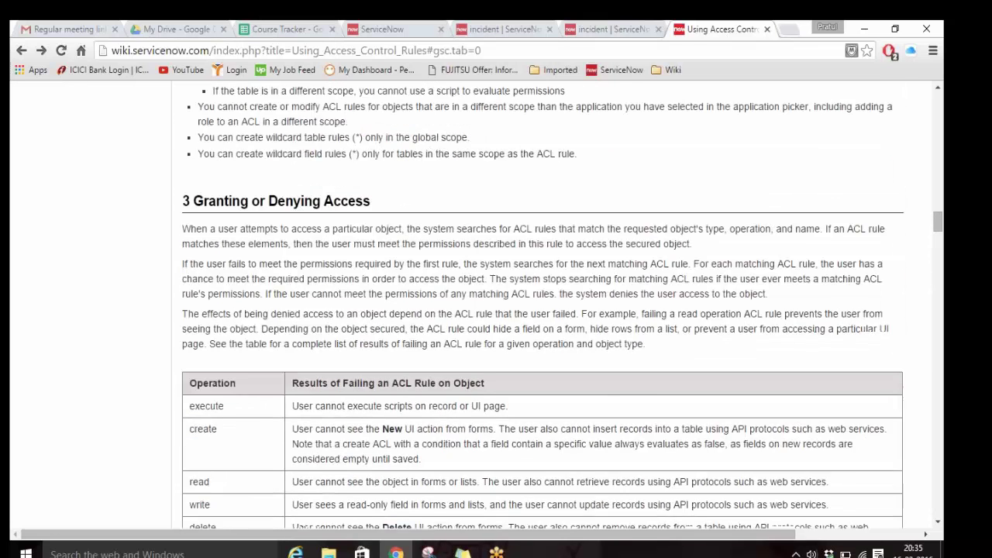
scroll(424, 116, up, 8)
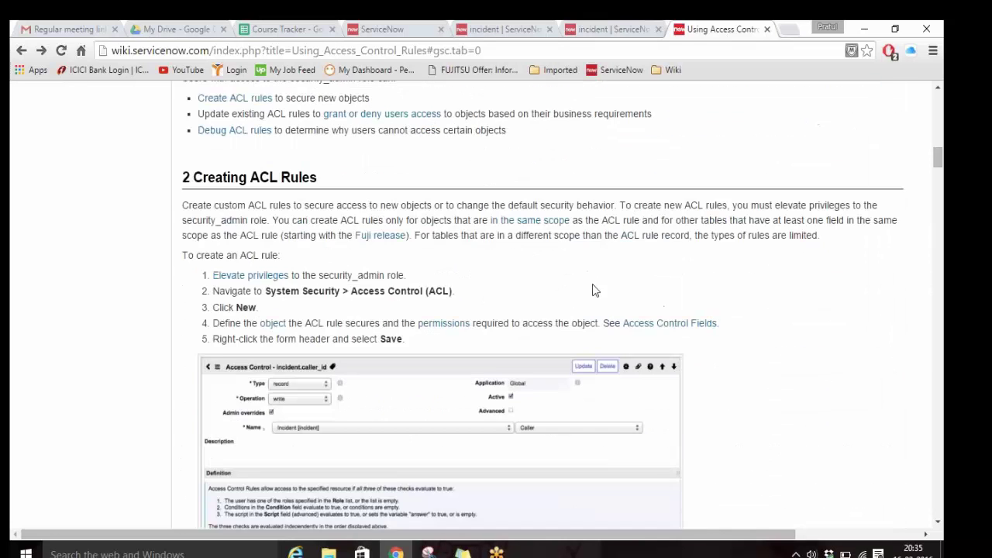
Return to the blank access control form to examine its role and condition sections, and reopen the Access Control (ACL) list using the filter "acl".
key(ctrl+4)
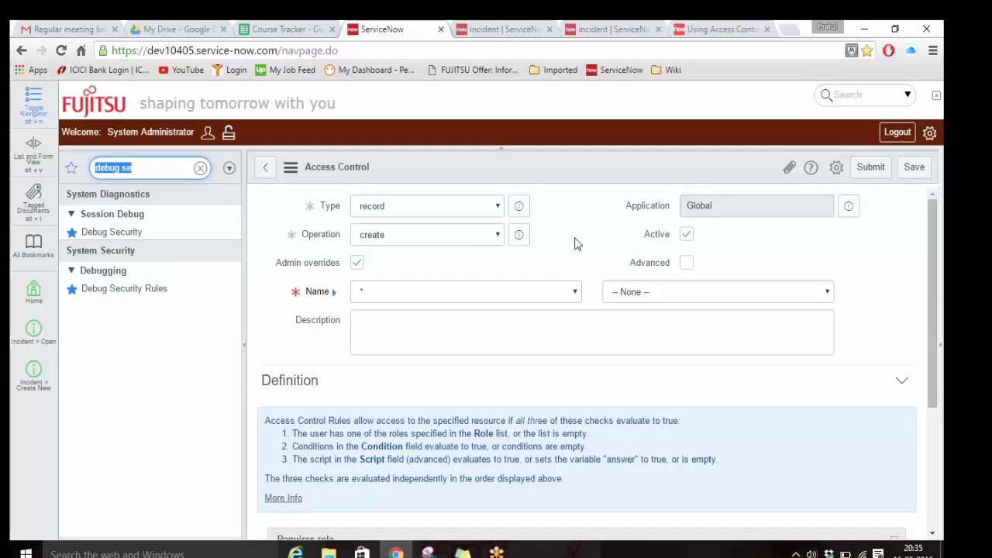
scroll(576, 243, down, 3)
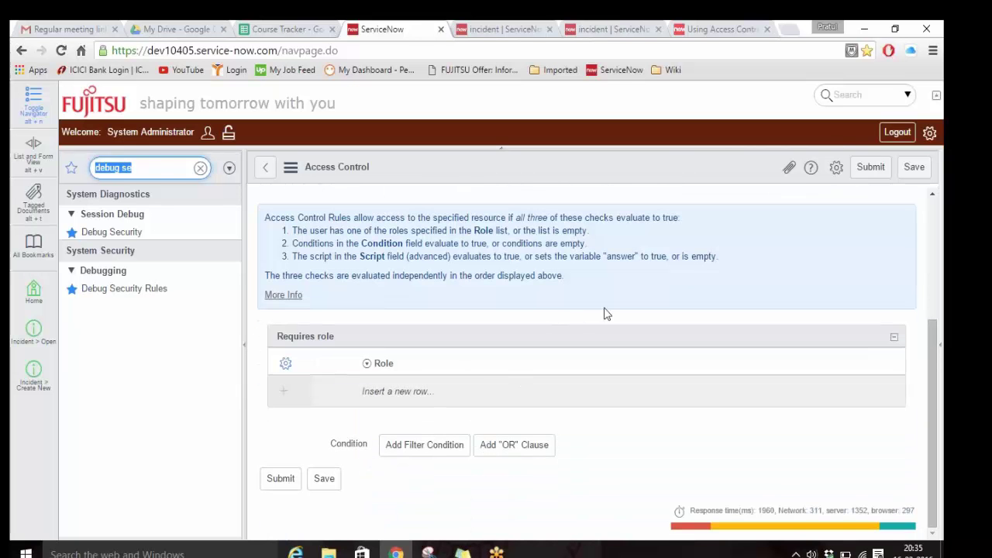
scroll(605, 314, up, 3)
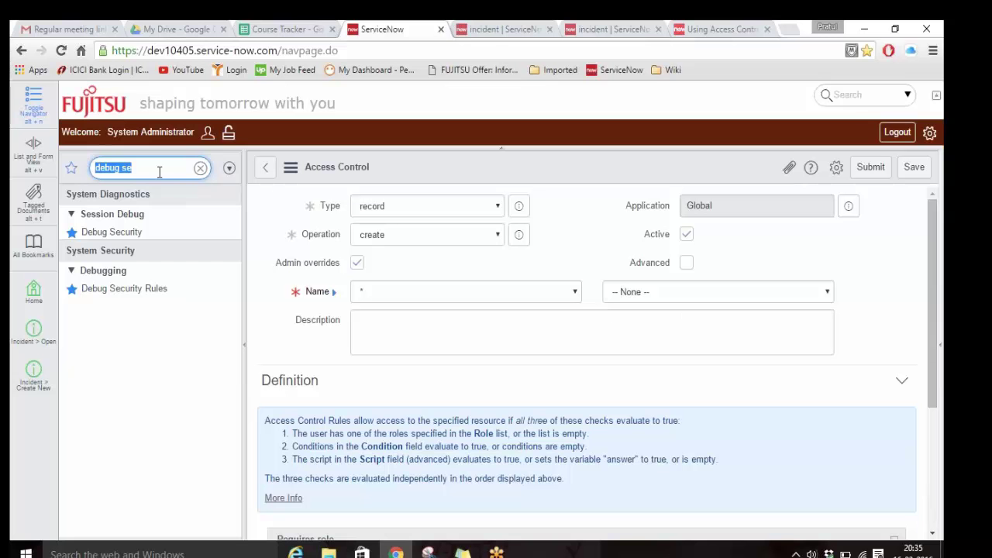
text(acl)
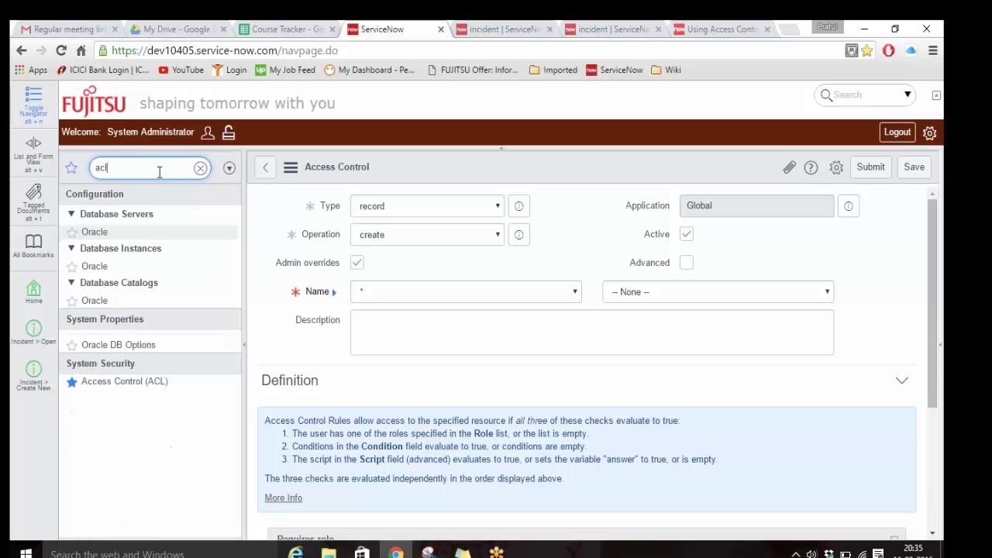
click(124, 381)
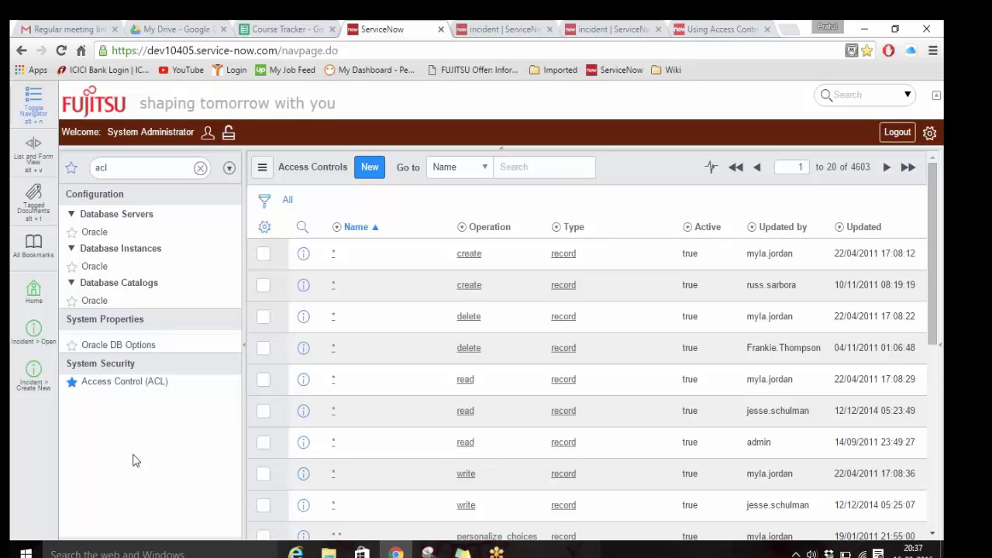
Switch to the ServiceNow wiki, search its documentation for "default deny", and open the High Security Settings article.
click(148, 169)
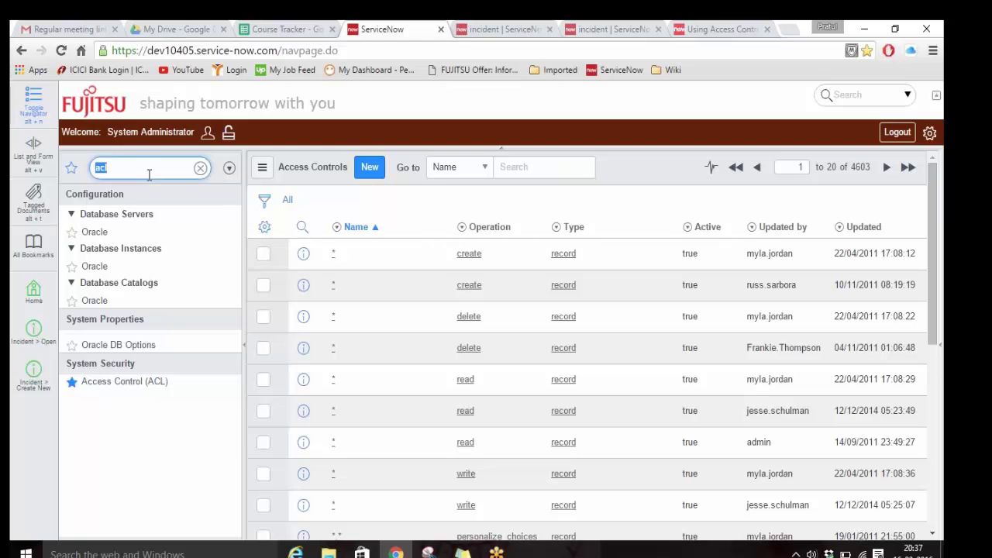
click(690, 29)
scroll(727, 220, up, 3)
scroll(727, 219, up, 5)
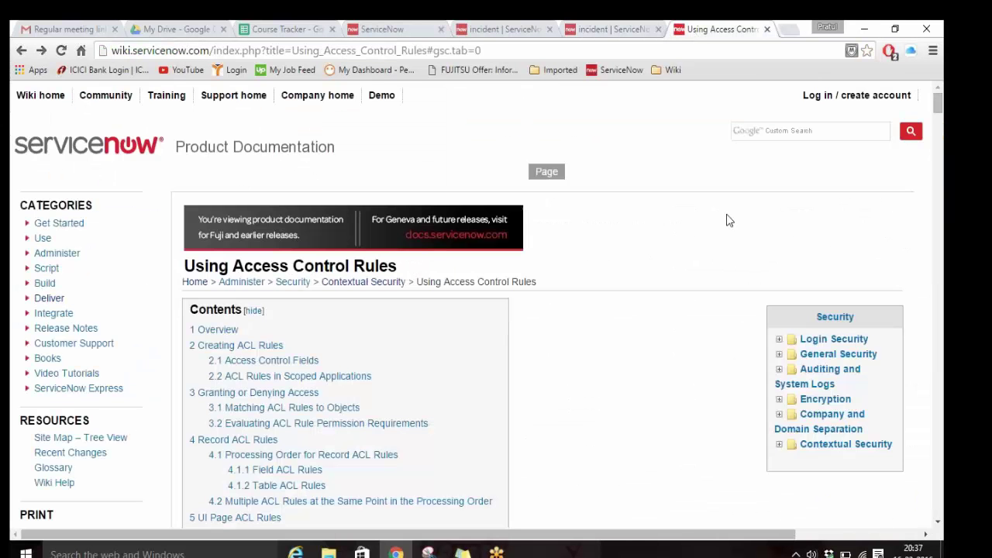
click(773, 130)
text(default)
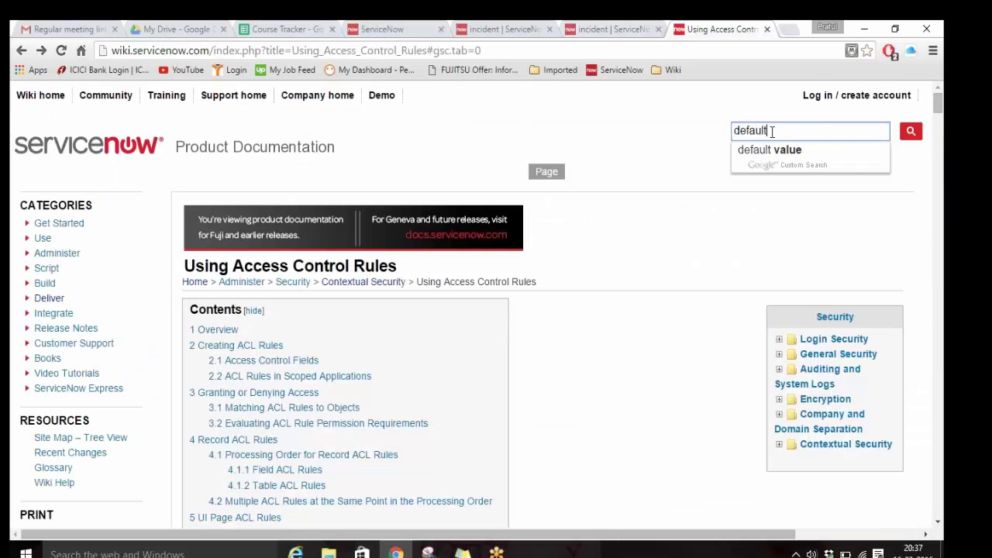
text( s=)
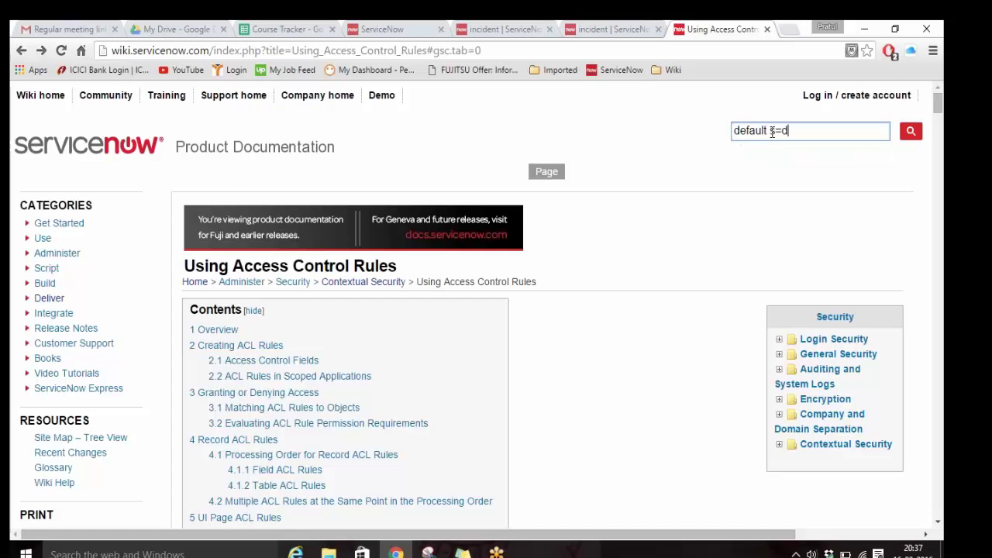
text(deny)
key(Return)
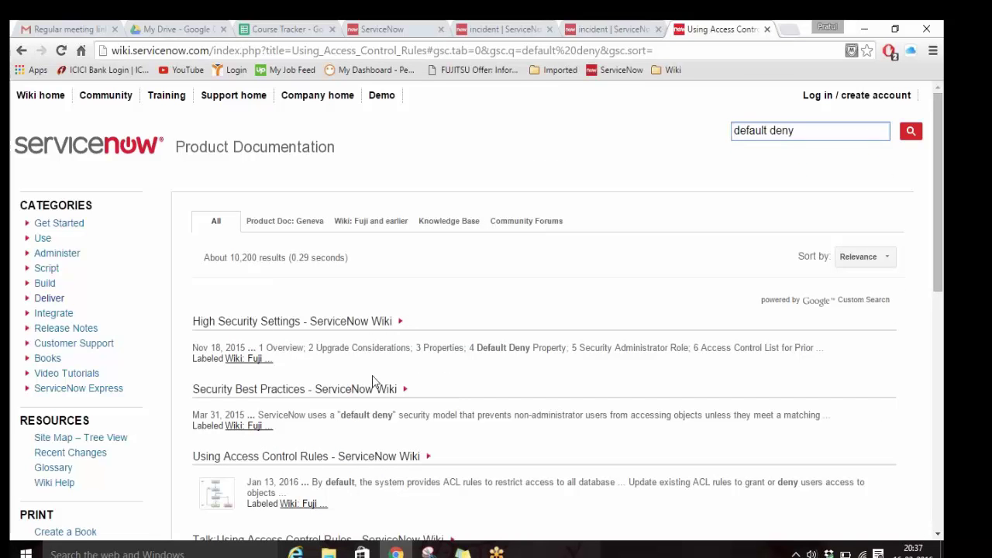
click(343, 327)
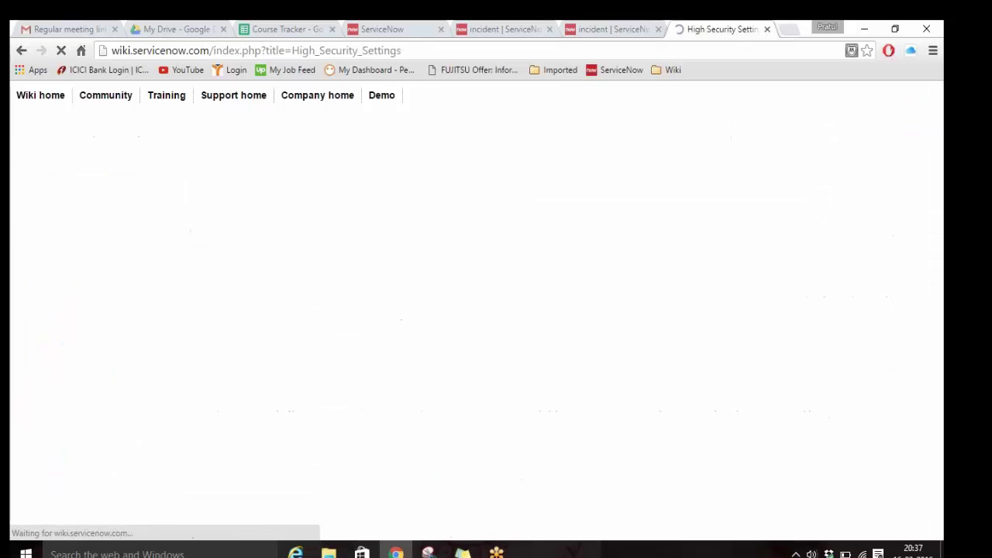
Find "default de" in the article and read the Default Deny Property section through its Security manager default behavior options.
key(ctrl+f)
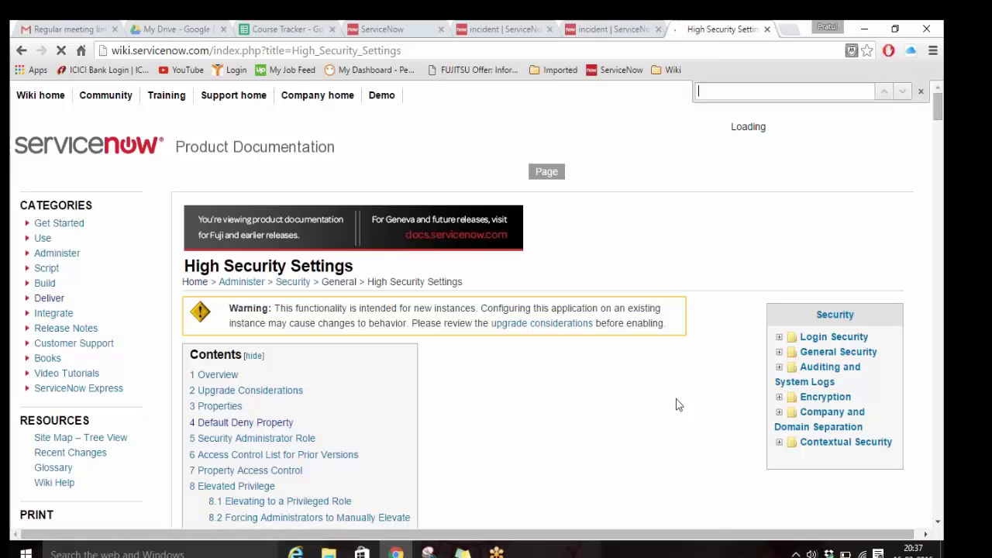
text(default de)
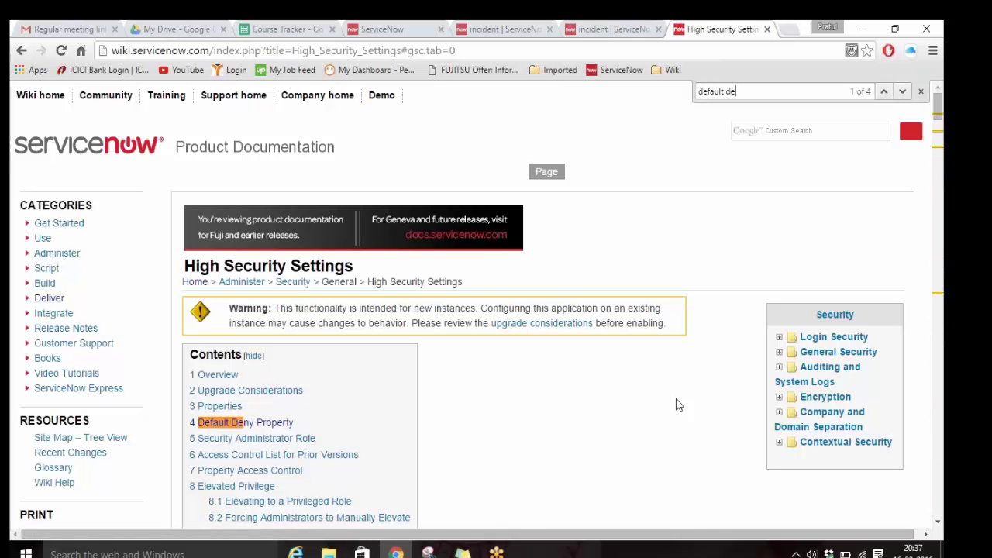
click(288, 425)
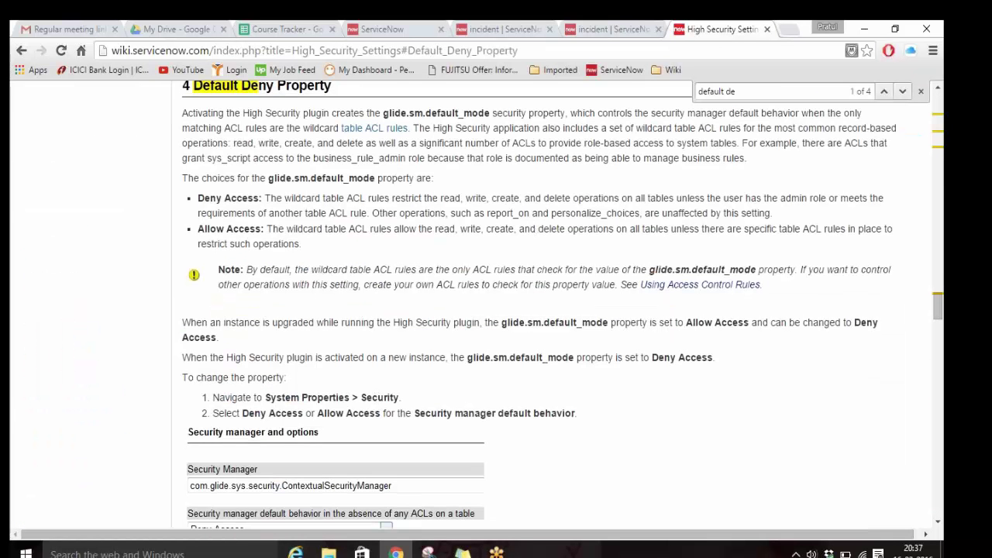
scroll(537, 237, down, 1)
scroll(490, 254, down, 3)
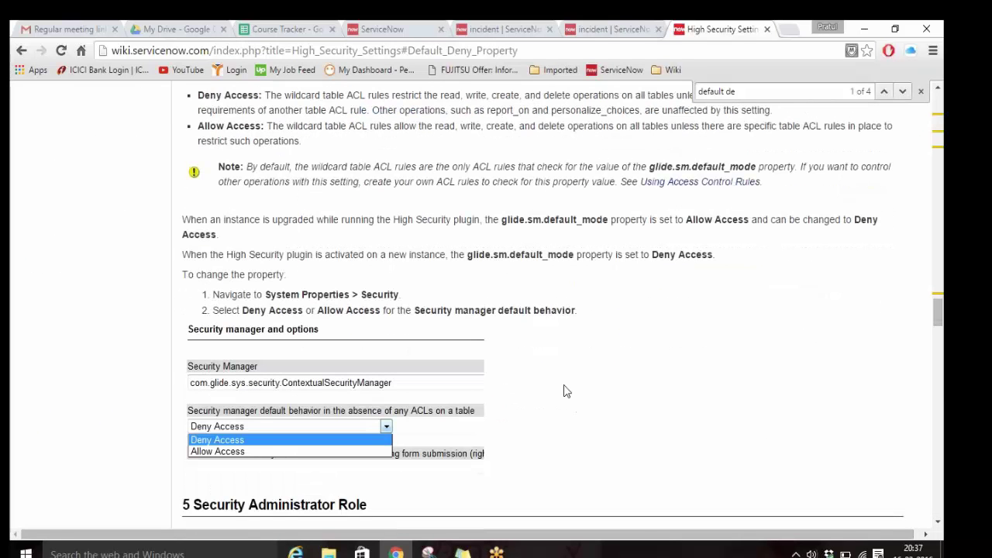
scroll(566, 391, down, 1)
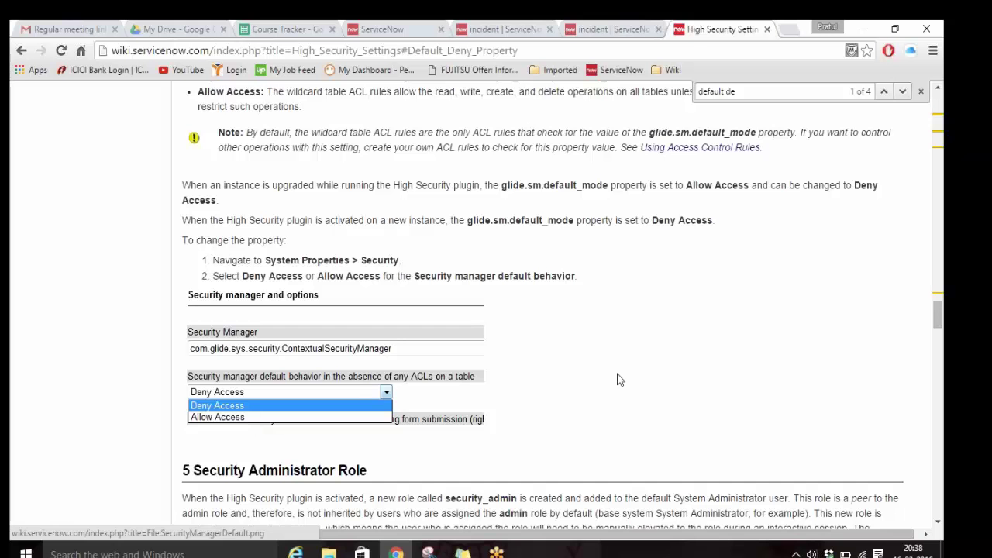
Review the High Security Settings article's title, Overview, Upgrade Considerations and Properties table.
scroll(618, 380, up, 1)
scroll(618, 380, down, 15)
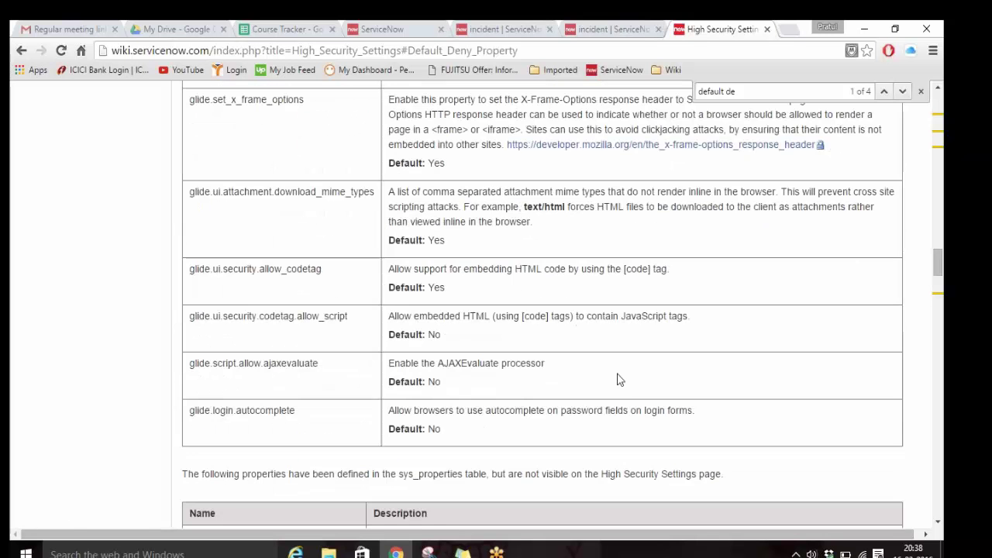
scroll(618, 380, up, 6)
scroll(618, 380, up, 20)
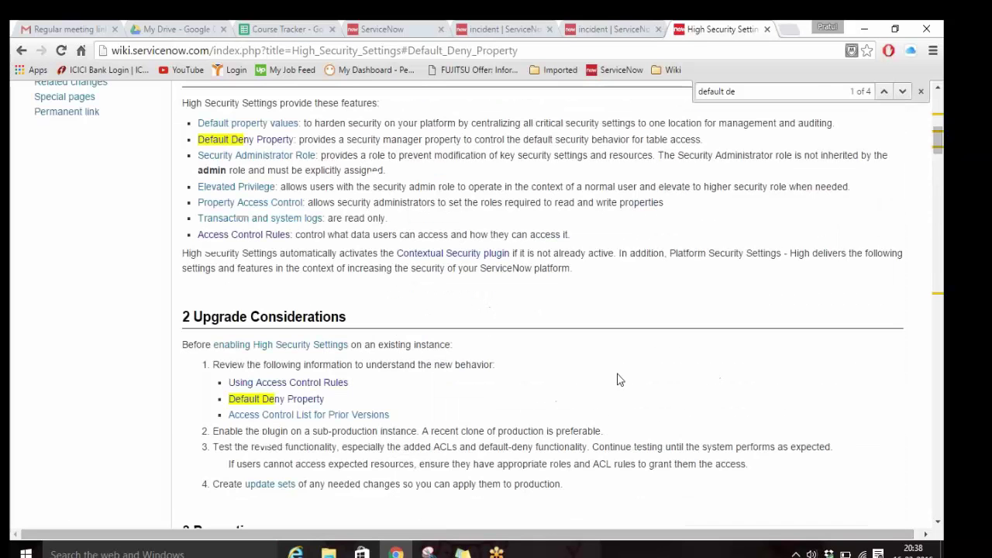
drag(370, 266, 242, 266)
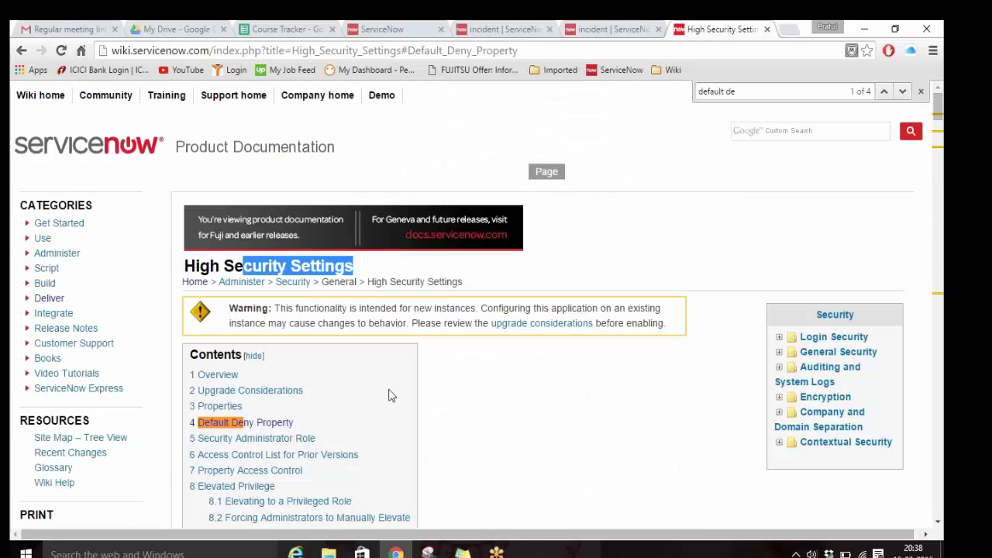
scroll(390, 396, down, 6)
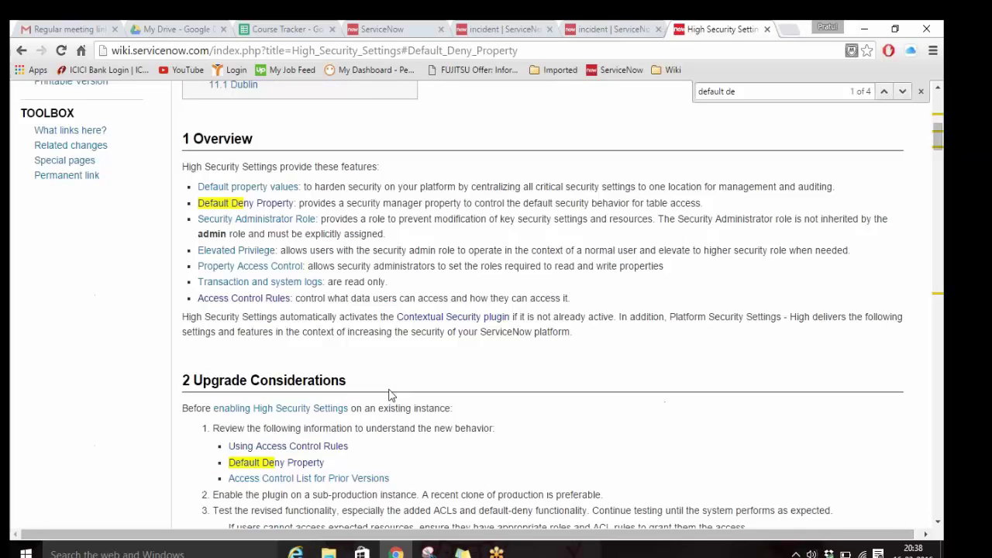
scroll(390, 395, down, 5)
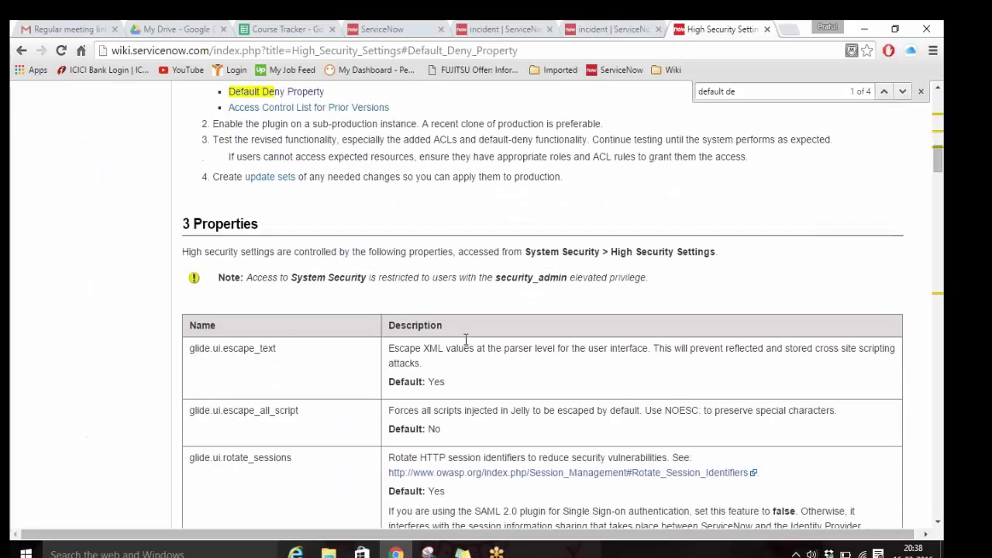
scroll(466, 339, down, 10)
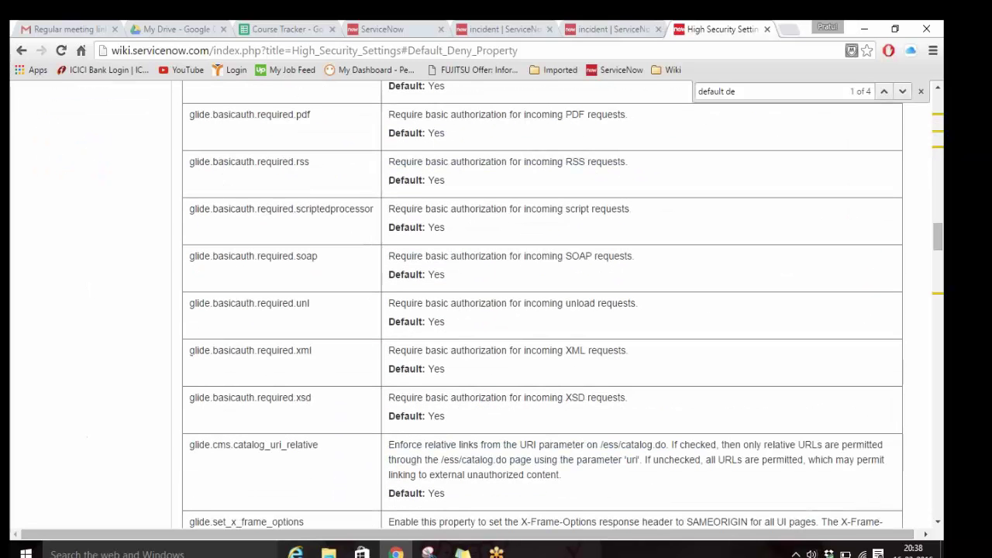